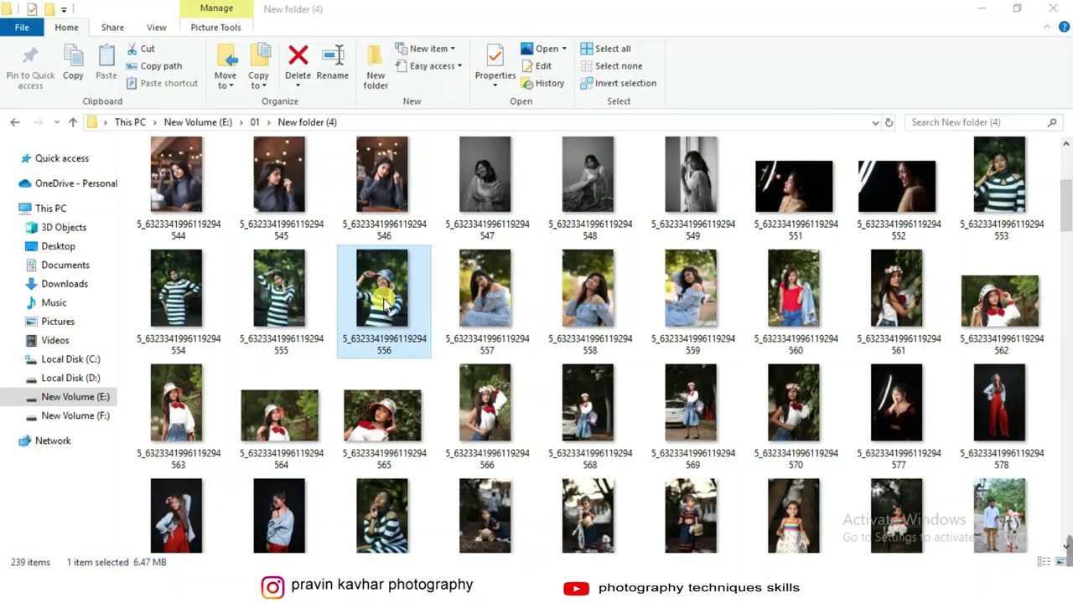
- Preview 5_6323341996119294556.JPG in Photos, then open it in Photoshop
{"action": "double_click", "coordinate": [386, 304]}
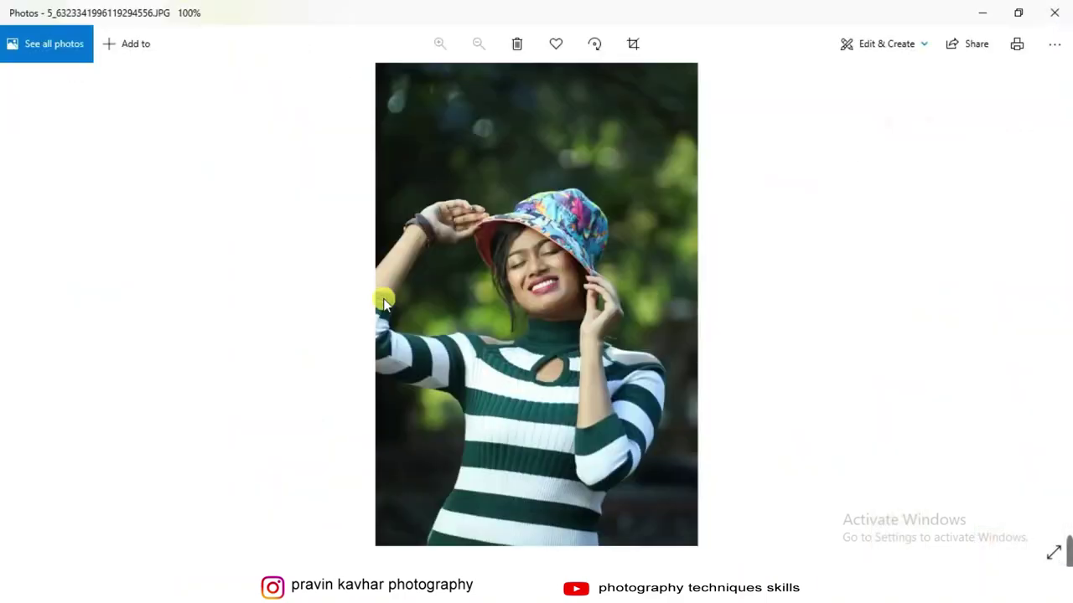
{"action": "left_click", "coordinate": [1054, 12]}
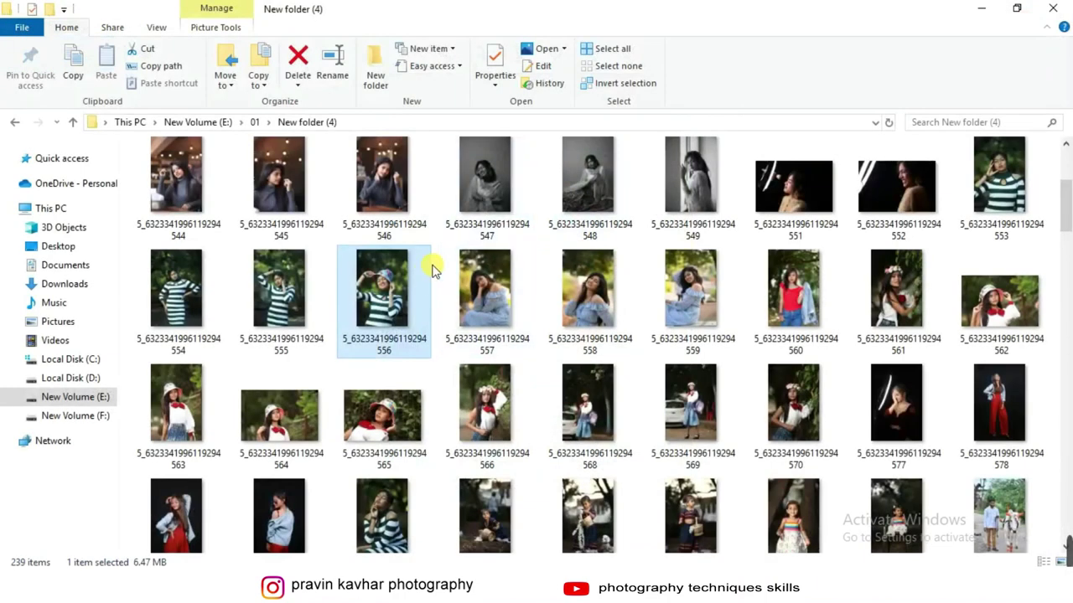
{"action": "left_click_drag", "start_coordinate": [428, 276], "coordinate": [459, 549]}
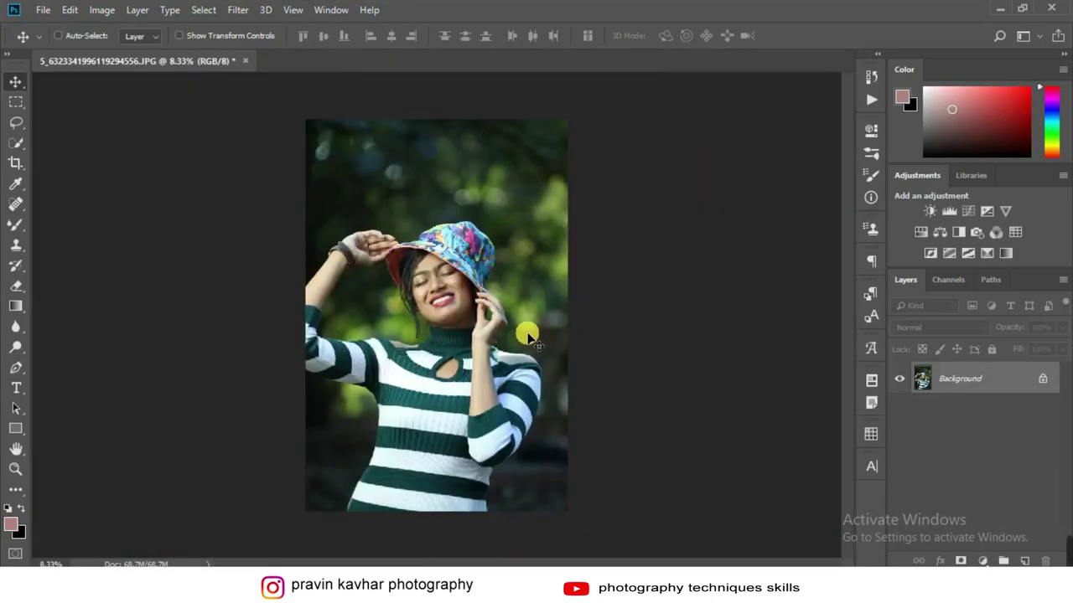
- Zoom into the portrait and bring up the Curves adjustment
{"action": "scroll", "coordinate": [528, 335], "scroll_direction": "up", "scroll_amount": 1}
{"action": "scroll", "coordinate": [528, 335], "scroll_direction": "up", "scroll_amount": 2}
{"action": "scroll", "coordinate": [528, 335], "scroll_direction": "up", "scroll_amount": 1}
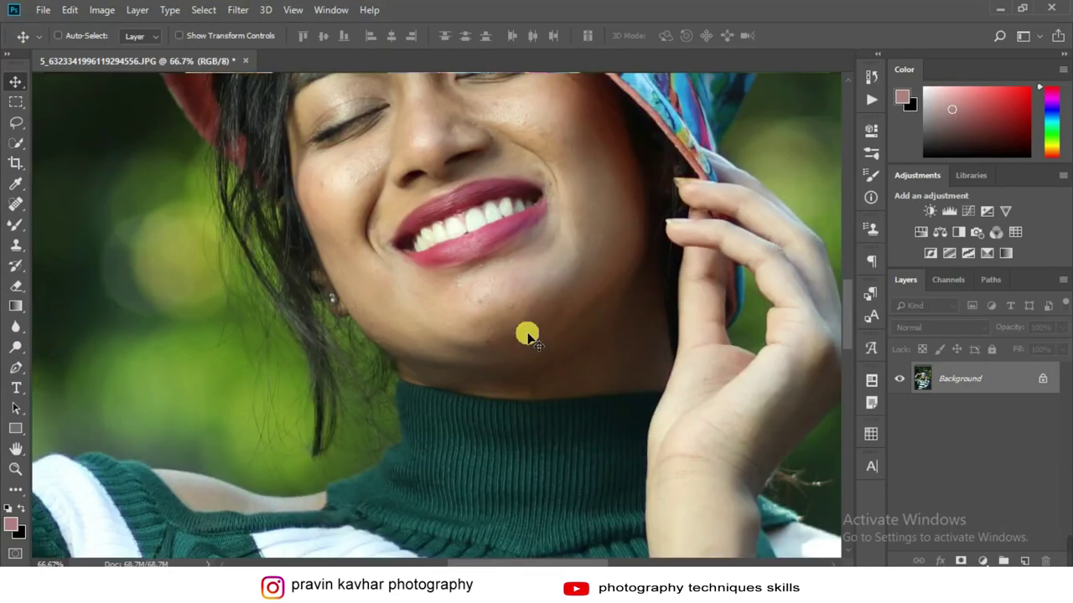
{"action": "scroll", "coordinate": [528, 335], "scroll_direction": "up", "scroll_amount": 1}
{"action": "scroll", "coordinate": [507, 304], "scroll_direction": "up", "scroll_amount": 2}
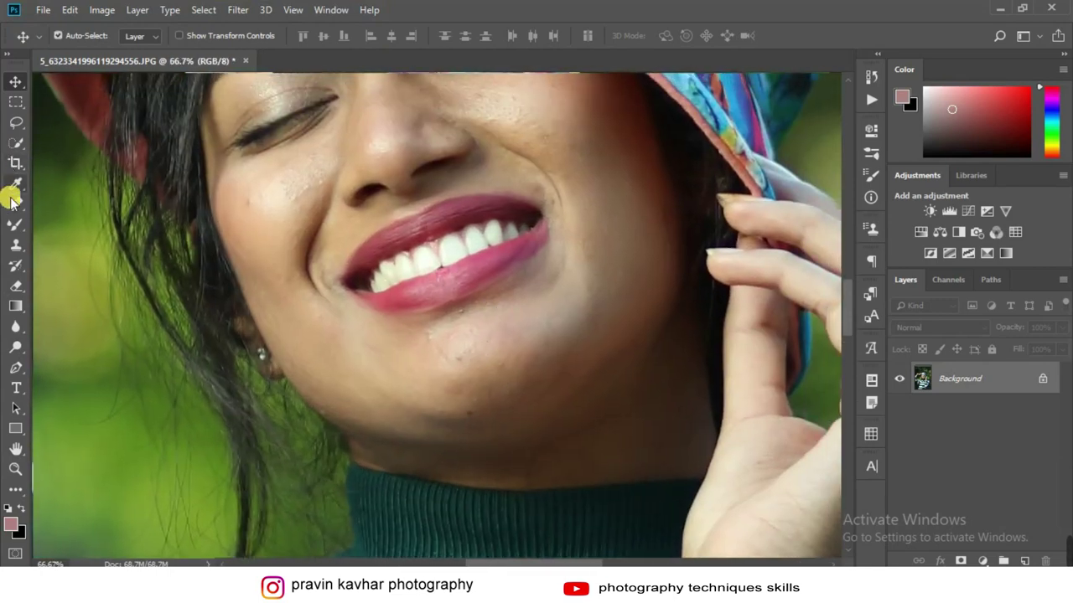
{"action": "right_click", "coordinate": [15, 208]}
{"action": "left_click", "coordinate": [84, 227]}
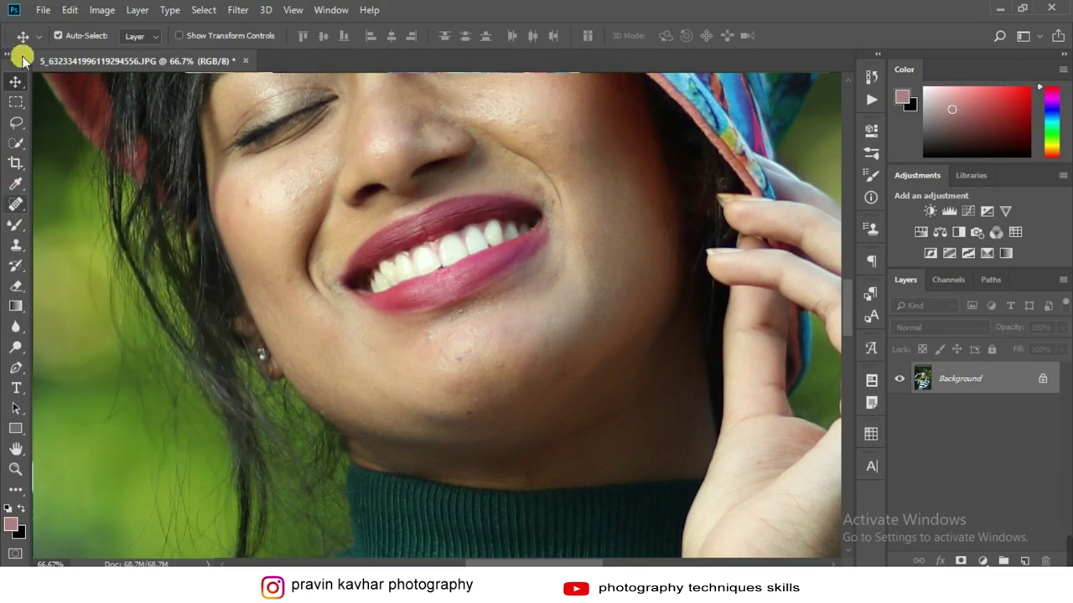
{"action": "left_click", "coordinate": [99, 9]}
{"action": "mouse_move", "coordinate": [126, 51]}
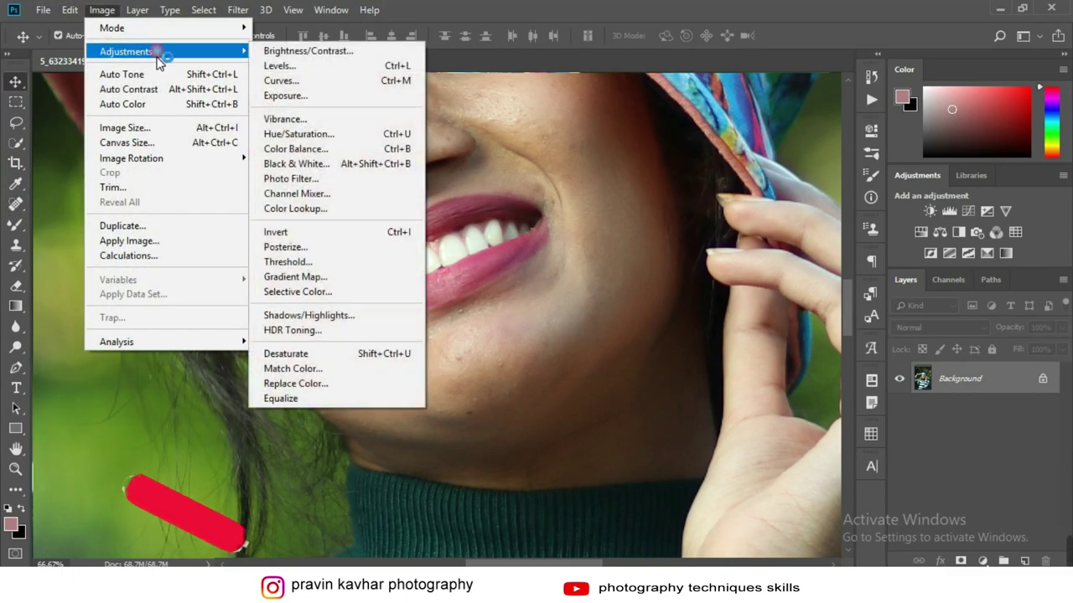
{"action": "left_click", "coordinate": [313, 80]}
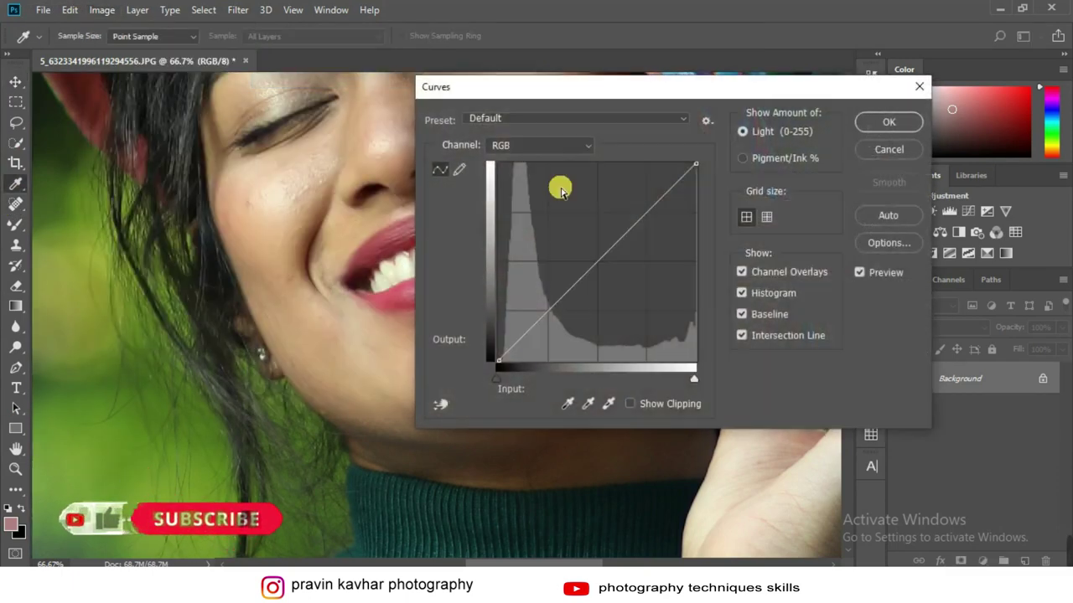
- Raise a midtone curve point from 123 to 134 and set the black point to 12
{"action": "key", "text": "ctrl+minus"}
{"action": "key", "text": "ctrl+minus"}
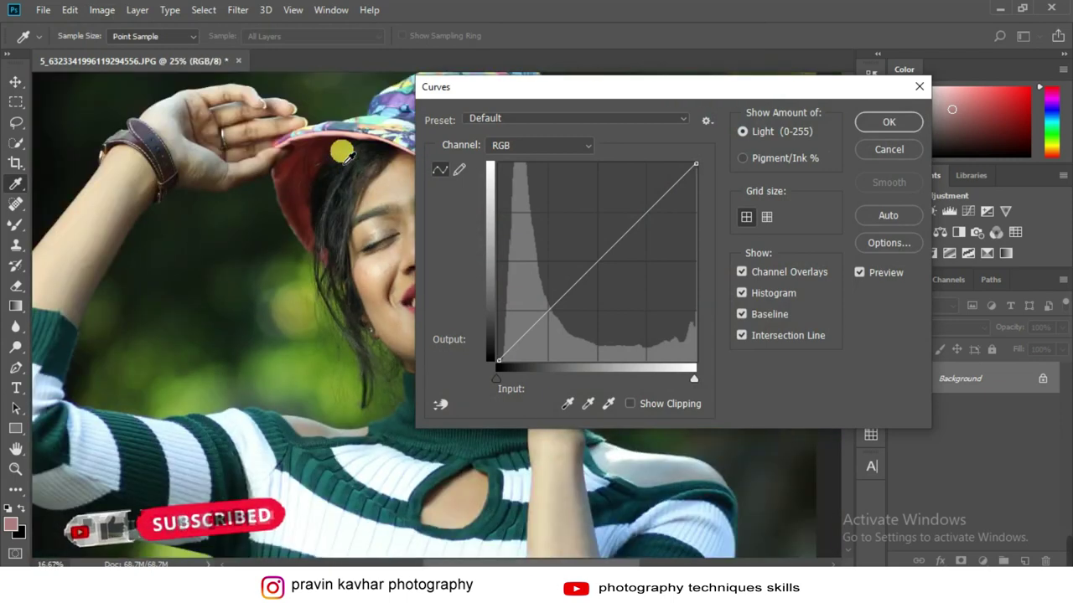
{"action": "key", "text": "ctrl+minus"}
{"action": "key", "text": "ctrl+minus"}
{"action": "left_click_drag", "start_coordinate": [570, 90], "coordinate": [764, 127]}
{"action": "left_click", "coordinate": [786, 300]}
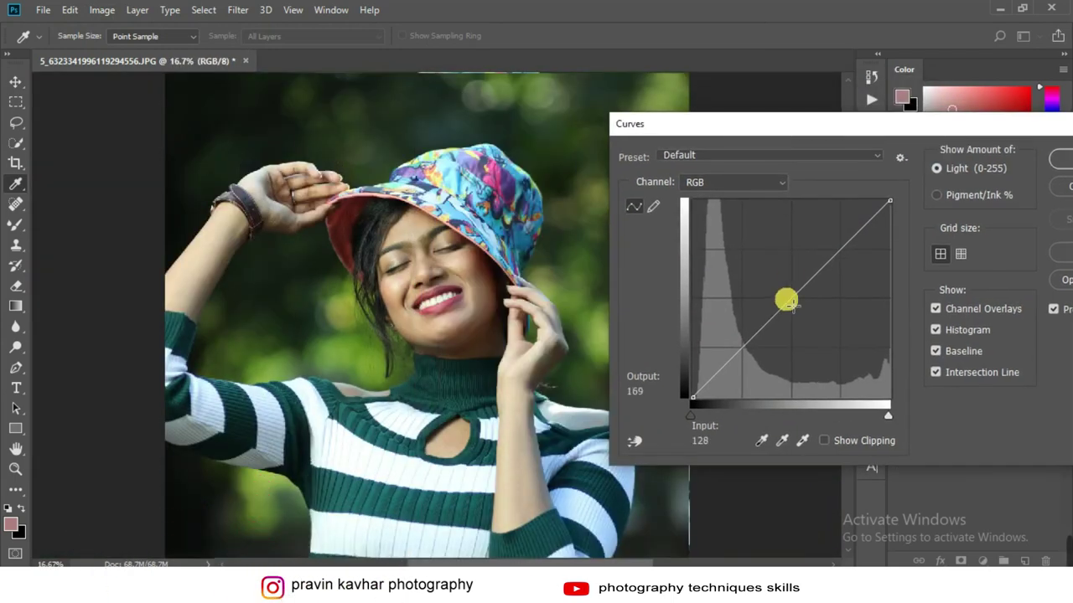
{"action": "left_click_drag", "start_coordinate": [796, 303], "coordinate": [788, 295]}
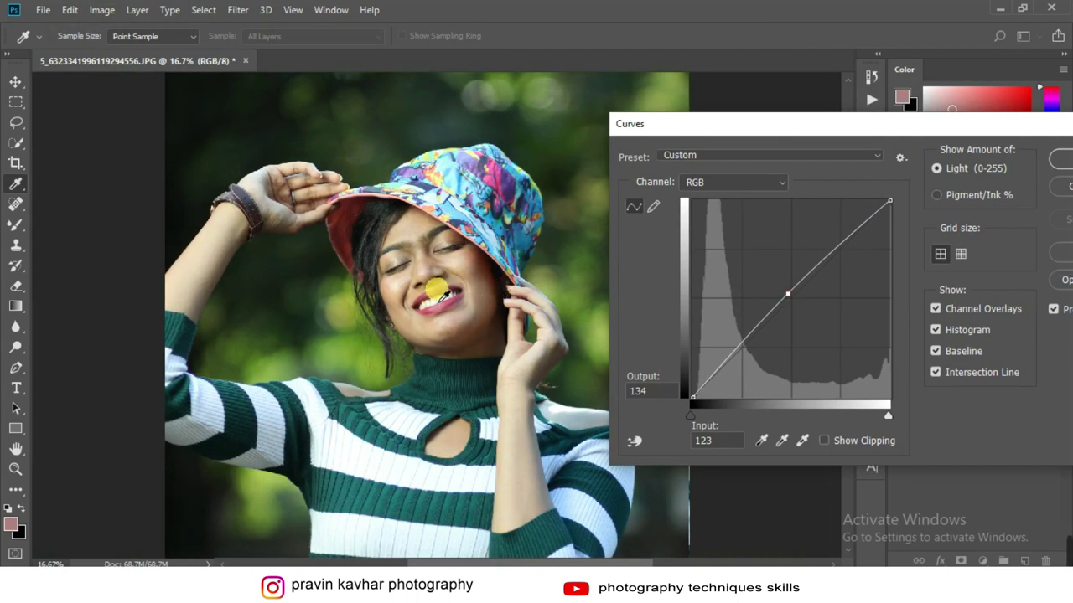
{"action": "left_click_drag", "start_coordinate": [692, 416], "coordinate": [700, 416]}
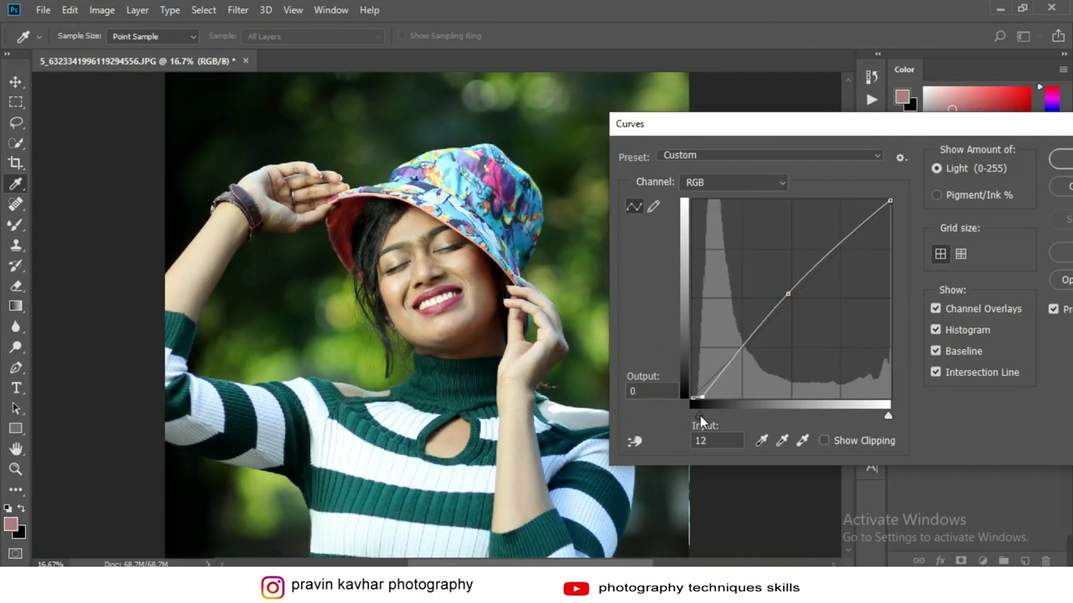
- Commit the curves, then apply Levels with black input 5 and midtones 1.00
{"action": "left_click", "coordinate": [1060, 153]}
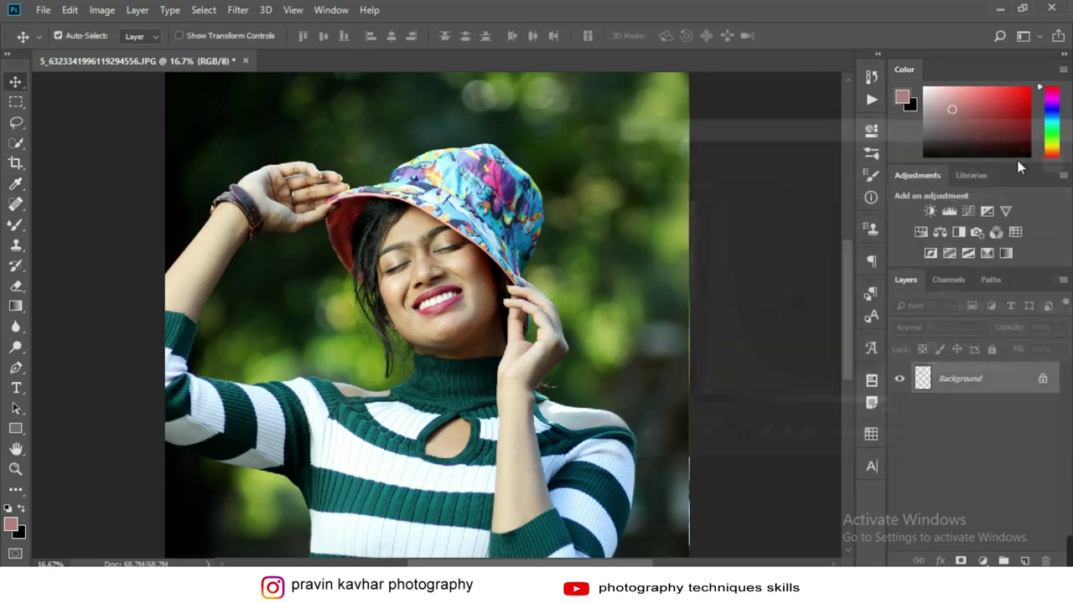
{"action": "left_click", "coordinate": [101, 9]}
{"action": "mouse_move", "coordinate": [126, 51]}
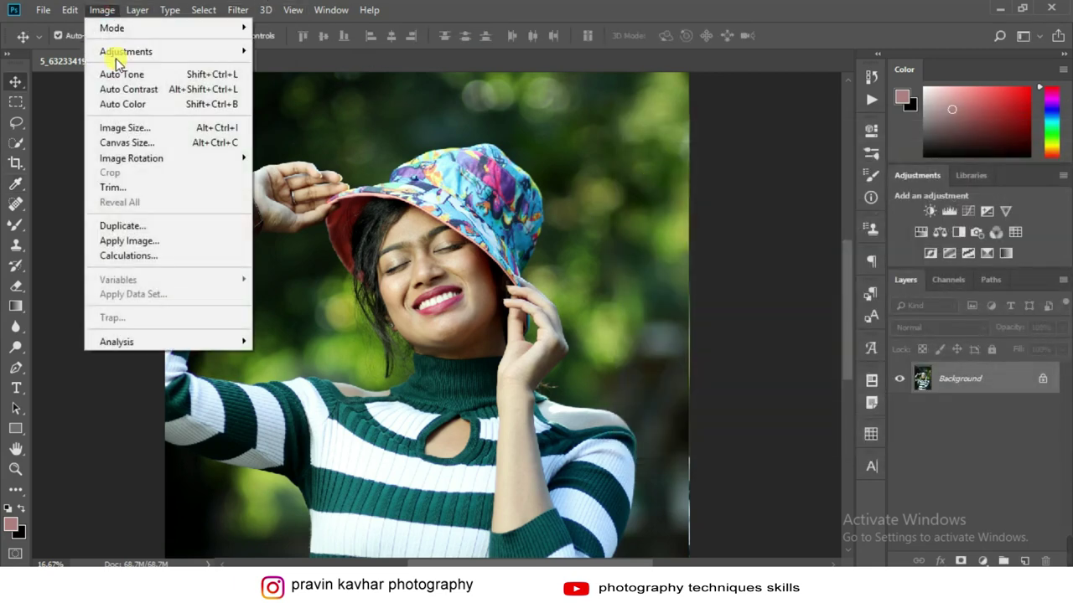
{"action": "left_click", "coordinate": [356, 67]}
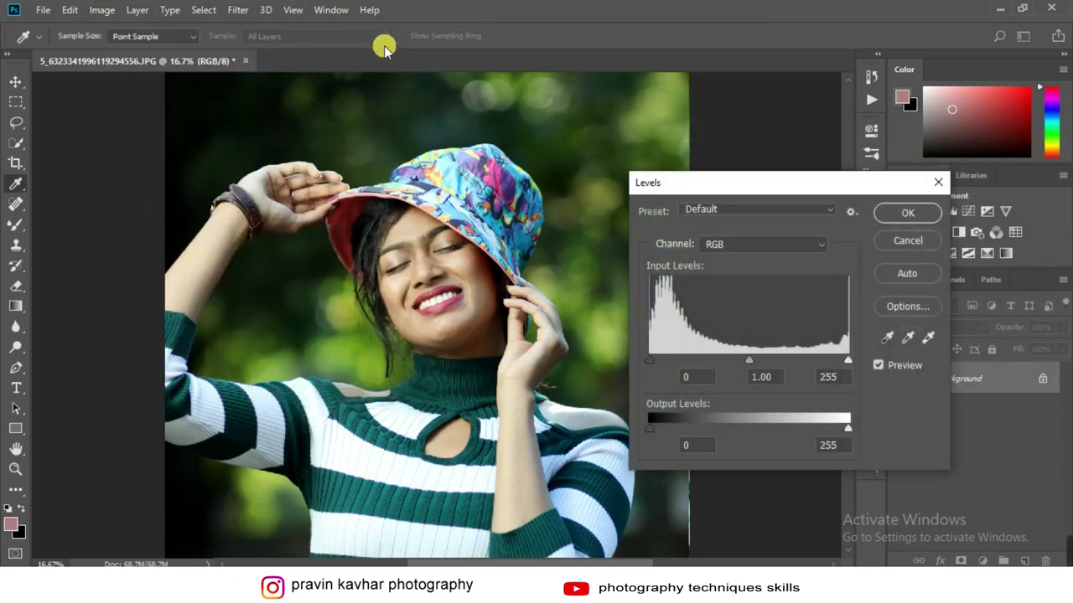
{"action": "left_click_drag", "start_coordinate": [652, 362], "coordinate": [654, 361]}
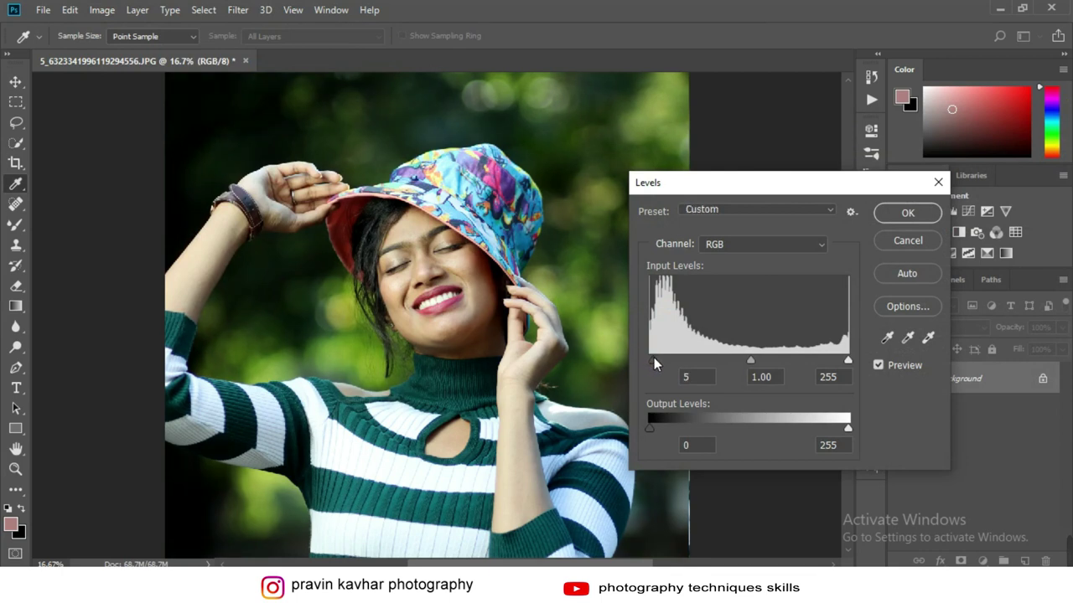
{"action": "left_click_drag", "start_coordinate": [748, 361], "coordinate": [742, 361]}
{"action": "mouse_move", "coordinate": [845, 360]}
{"action": "left_mouse_down"}
{"action": "mouse_move", "coordinate": [833, 362]}
{"action": "mouse_move", "coordinate": [852, 359]}
{"action": "left_mouse_up"}
{"action": "left_click_drag", "start_coordinate": [748, 358], "coordinate": [750, 360]}
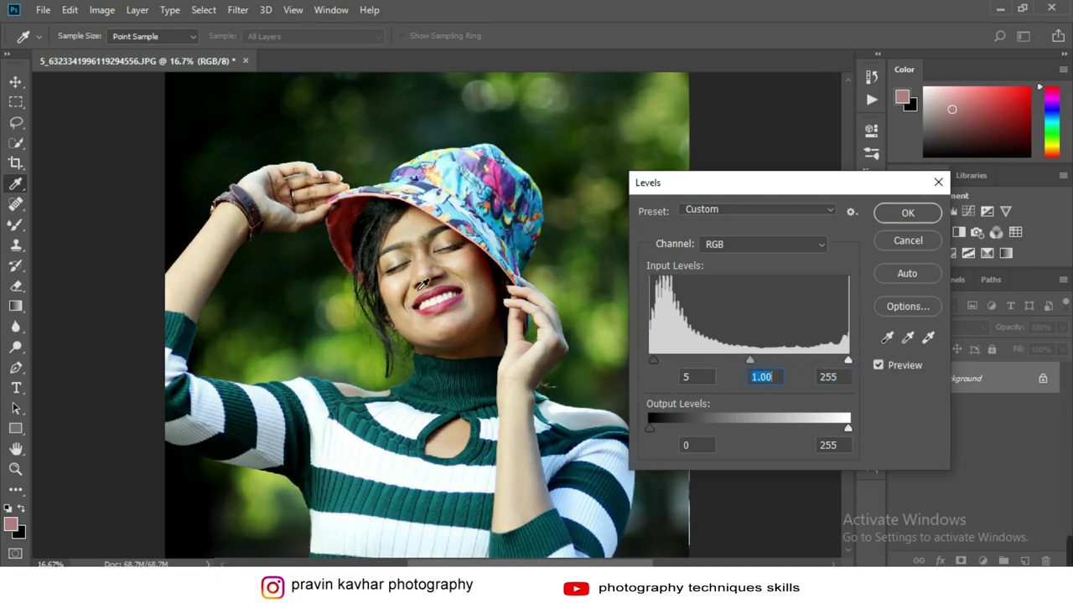
{"action": "left_click", "coordinate": [905, 213]}
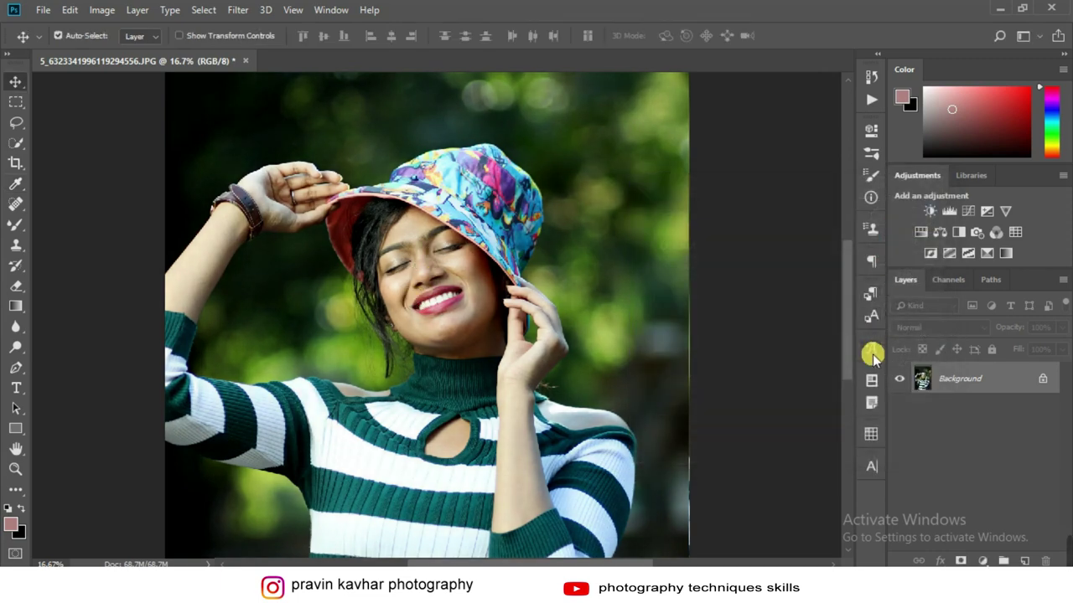
- Unlock the Background as Layer 0 and duplicate it as Layer 0 copy
{"action": "right_click", "coordinate": [999, 381]}
{"action": "left_click", "coordinate": [1013, 380]}
{"action": "right_click", "coordinate": [1008, 382]}
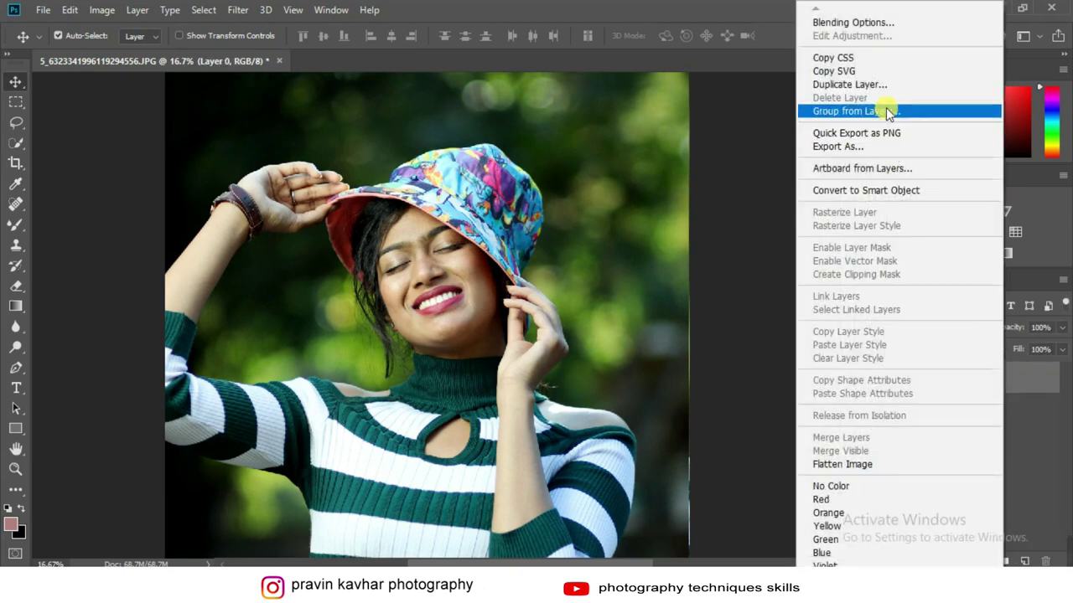
{"action": "left_click", "coordinate": [773, 290]}
{"action": "mouse_move", "coordinate": [997, 381]}
{"action": "left_mouse_down"}
{"action": "mouse_move", "coordinate": [1036, 563]}
{"action": "mouse_move", "coordinate": [1023, 560]}
{"action": "left_mouse_up"}
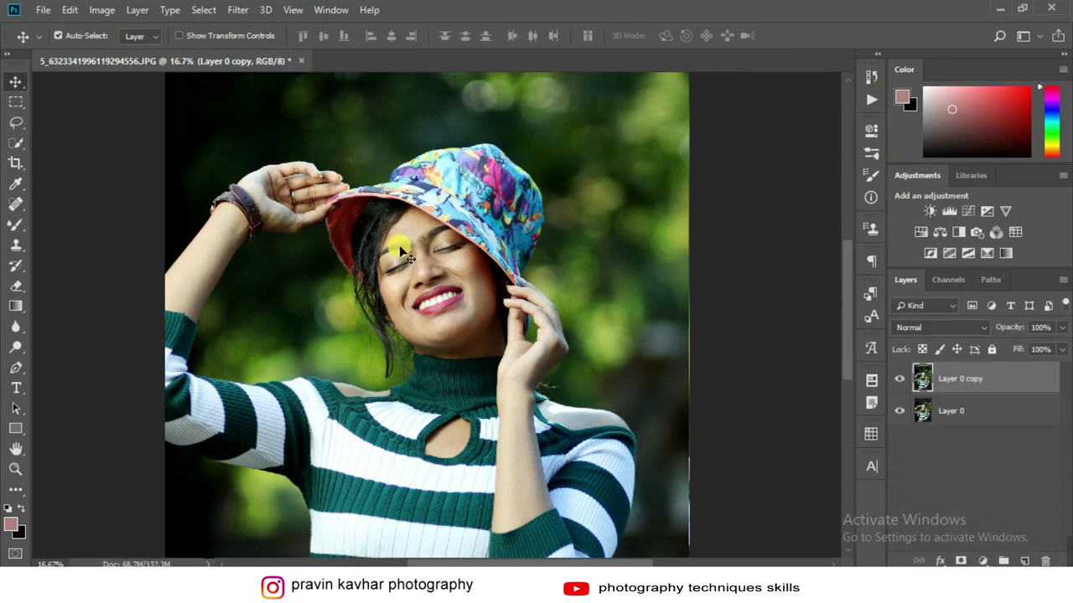
- Spot-heal the blemish under the chin and the forehead spots near the hat
{"action": "scroll", "coordinate": [400, 252], "scroll_direction": "up", "scroll_amount": 1}
{"action": "scroll", "coordinate": [397, 244], "scroll_direction": "up", "scroll_amount": 2}
{"action": "scroll", "coordinate": [398, 244], "scroll_direction": "up", "scroll_amount": 2}
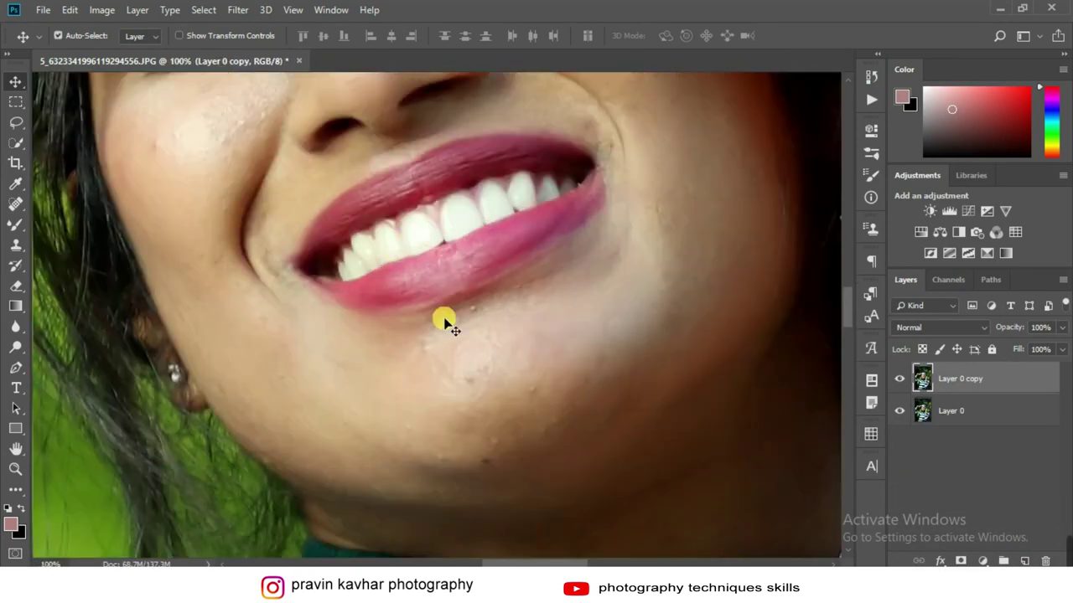
{"action": "left_click", "coordinate": [16, 205]}
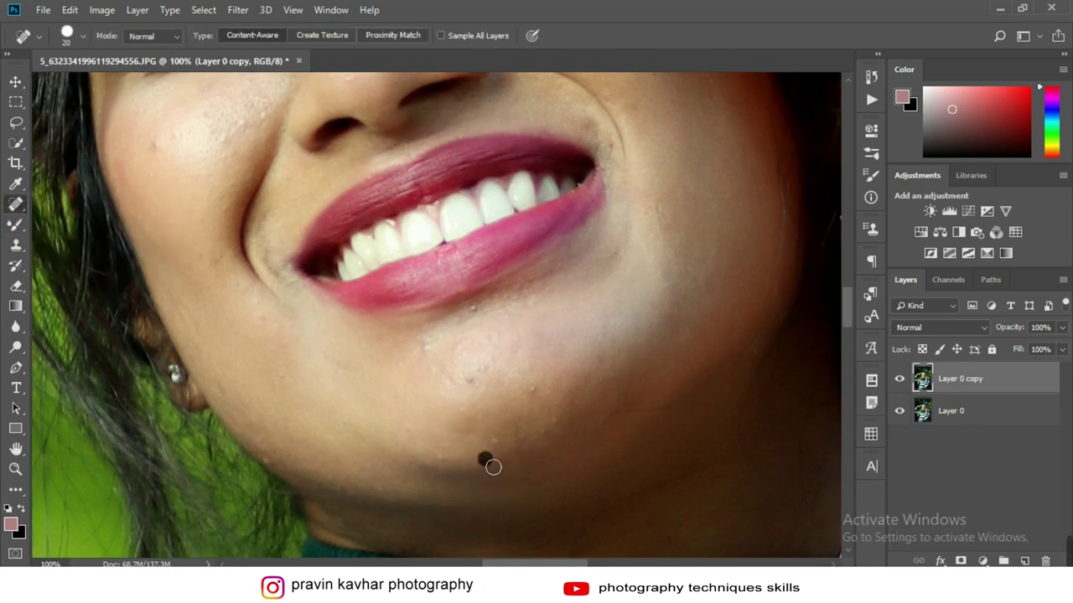
{"action": "left_click", "coordinate": [482, 325]}
{"action": "left_click_drag", "start_coordinate": [394, 238], "coordinate": [472, 531]}
{"action": "left_click_drag", "start_coordinate": [232, 438], "coordinate": [337, 407]}
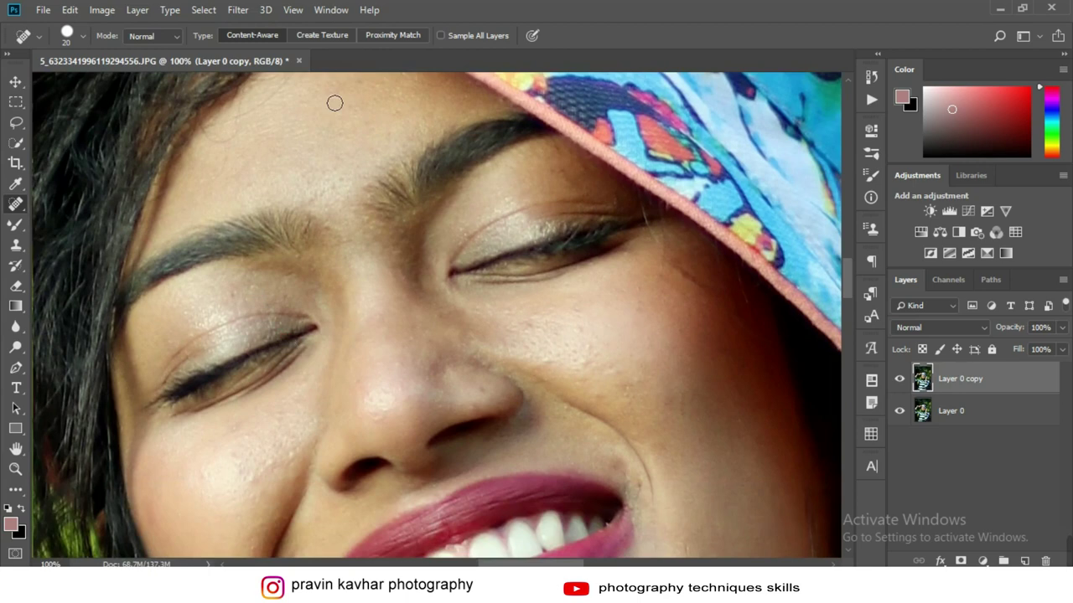
{"action": "left_click_drag", "start_coordinate": [335, 103], "coordinate": [342, 165]}
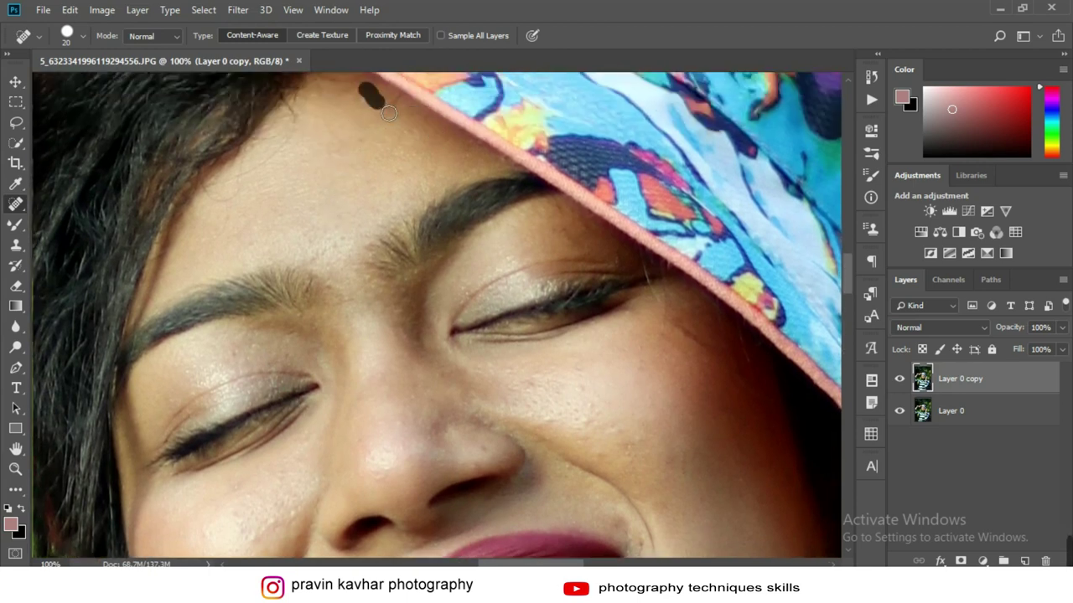
{"action": "left_click_drag", "start_coordinate": [388, 112], "coordinate": [394, 116]}
- Spot-heal the remaining cheek blemishes, then fit the whole photo on screen
{"action": "left_click_drag", "start_coordinate": [580, 317], "coordinate": [471, 179]}
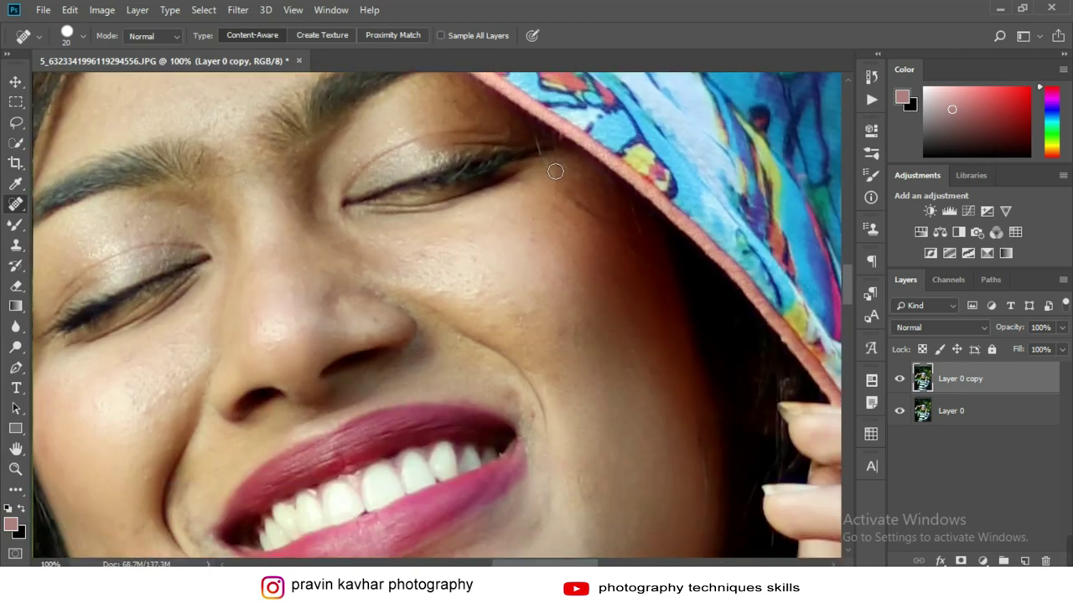
{"action": "left_click_drag", "start_coordinate": [555, 171], "coordinate": [581, 209]}
{"action": "left_click_drag", "start_coordinate": [633, 258], "coordinate": [637, 263]}
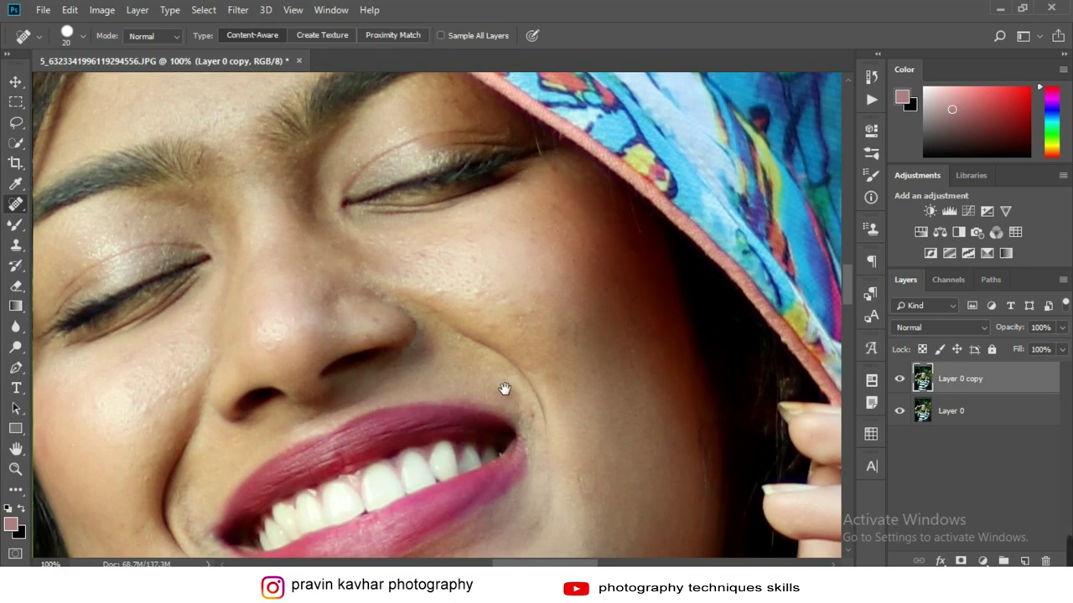
{"action": "left_click_drag", "start_coordinate": [505, 388], "coordinate": [536, 329]}
{"action": "left_click_drag", "start_coordinate": [578, 372], "coordinate": [575, 371]}
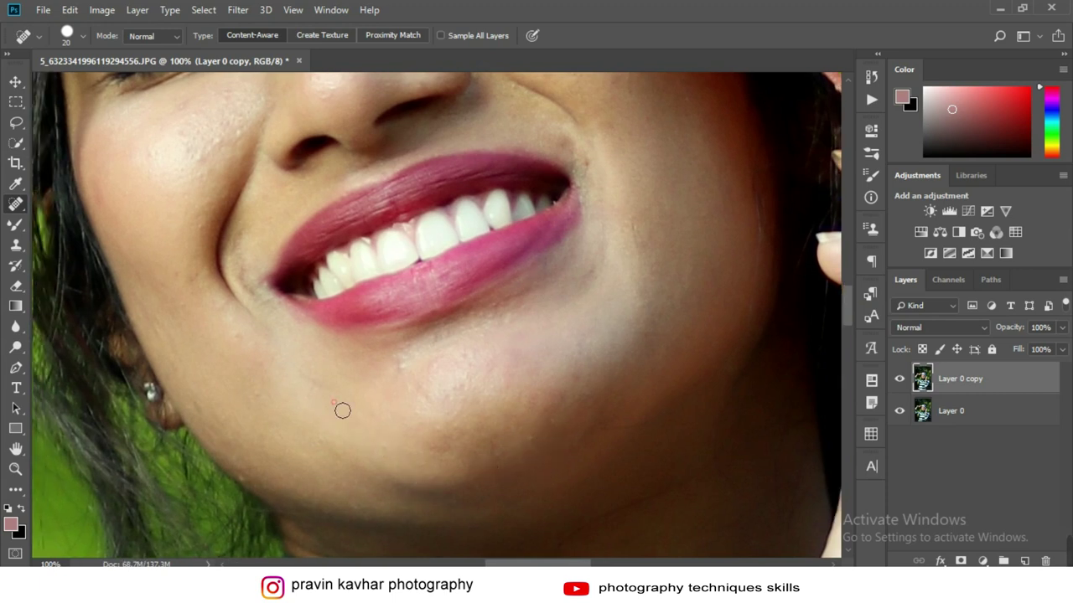
{"action": "left_click", "coordinate": [16, 82]}
{"action": "key", "text": "ctrl+0"}
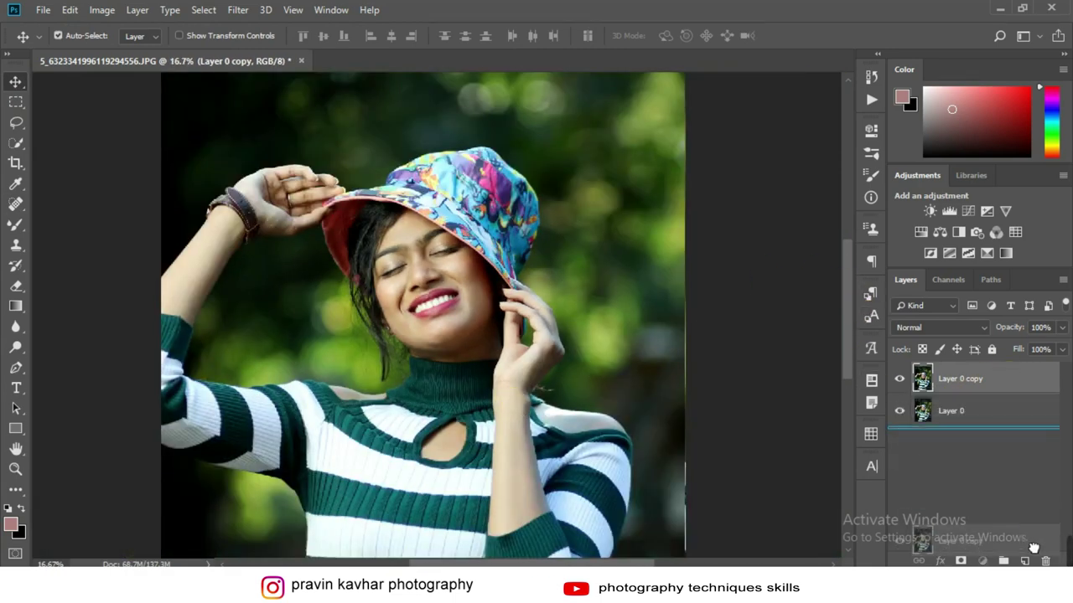
- Duplicate the layer as Layer 0 copy 2 and open SkinFiner at 1:1 view
{"action": "left_click_drag", "start_coordinate": [1014, 381], "coordinate": [1024, 561]}
{"action": "left_click", "coordinate": [237, 10]}
{"action": "mouse_move", "coordinate": [264, 345]}
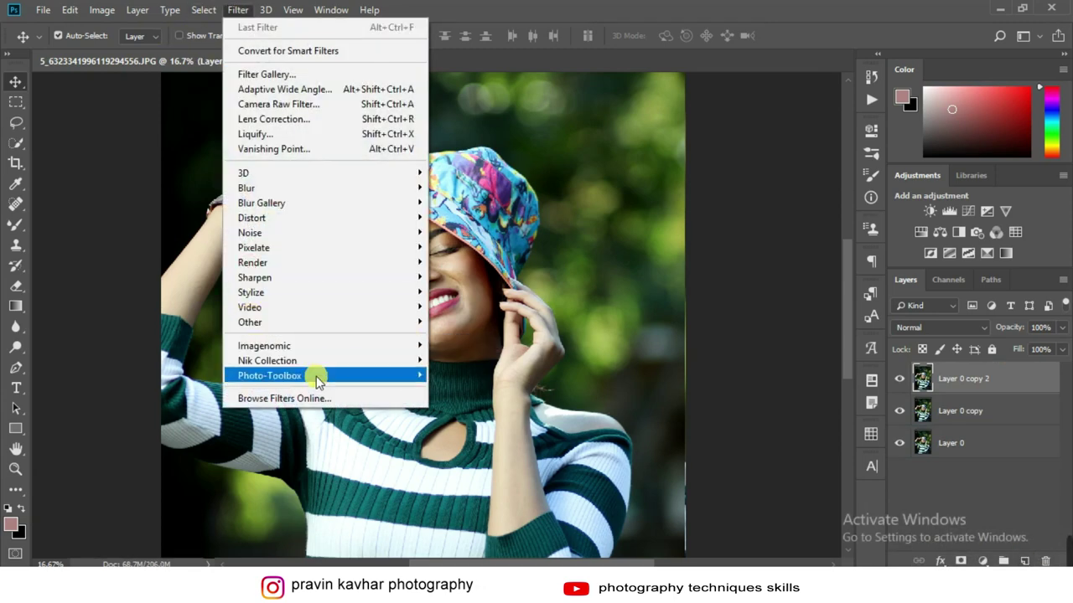
{"action": "mouse_move", "coordinate": [270, 376]}
{"action": "left_click", "coordinate": [461, 373]}
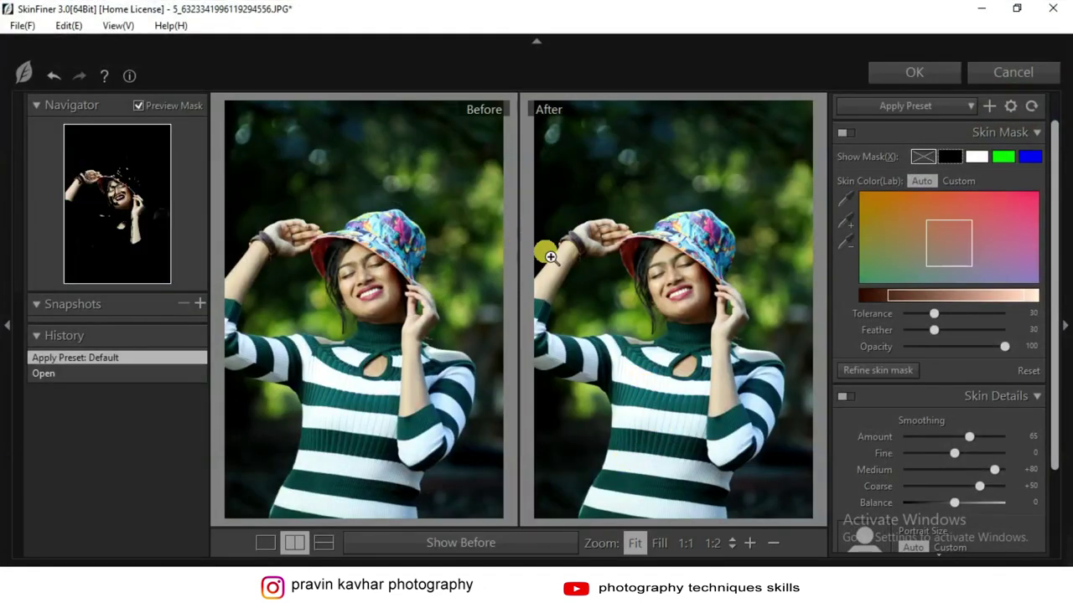
{"action": "left_click", "coordinate": [695, 273]}
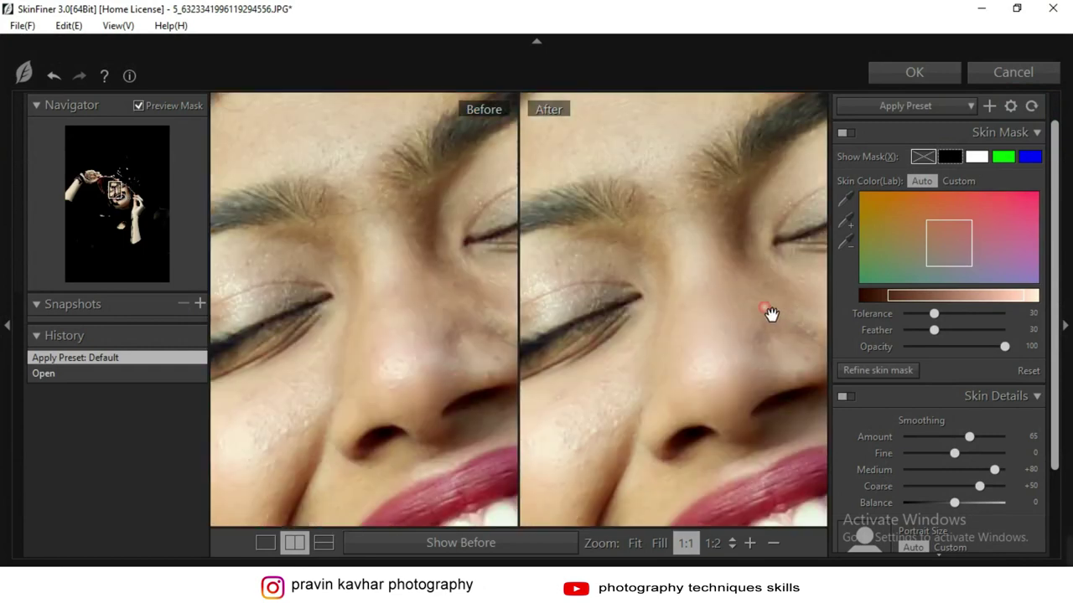
{"action": "left_click_drag", "start_coordinate": [771, 311], "coordinate": [745, 338]}
- Sample forehead and cheek skin tones into the mask and apply the smoothing
{"action": "left_click", "coordinate": [846, 227]}
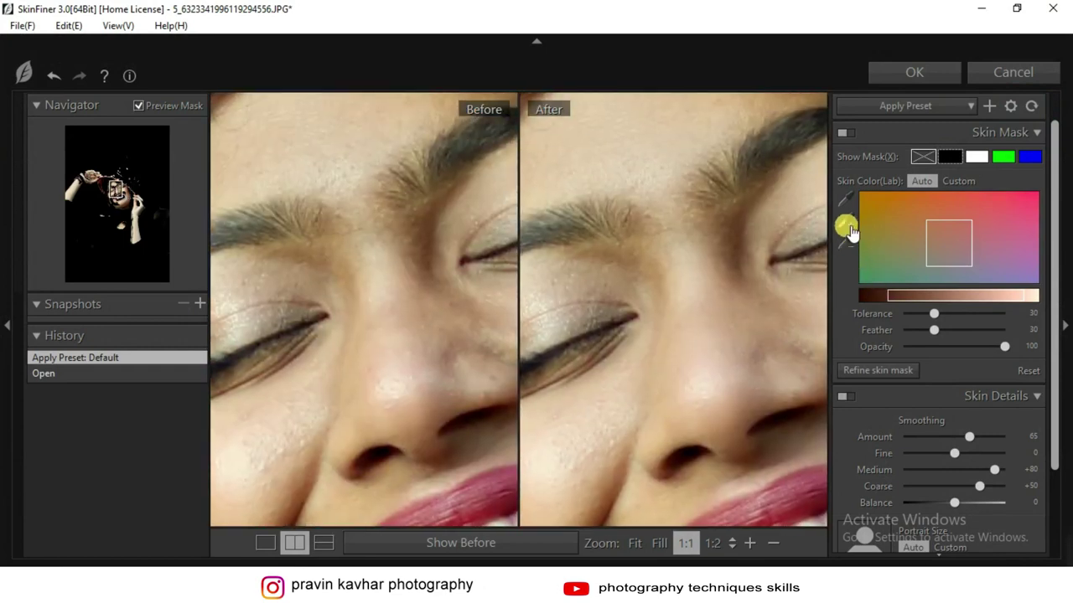
{"action": "left_click", "coordinate": [730, 307]}
{"action": "left_click", "coordinate": [682, 164]}
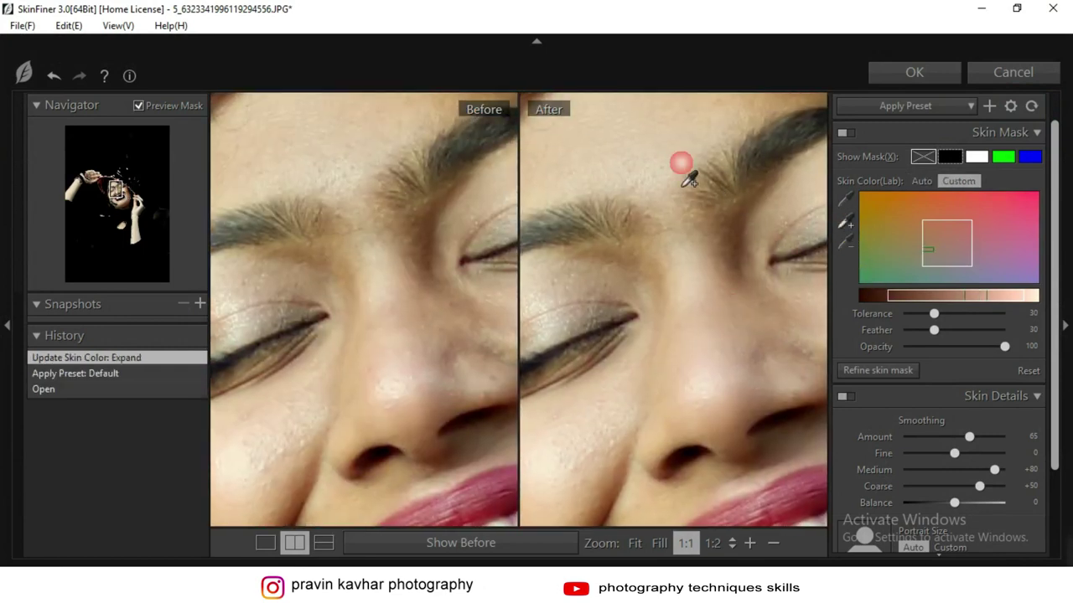
{"action": "left_click", "coordinate": [619, 305]}
{"action": "left_click", "coordinate": [580, 414]}
{"action": "left_click_drag", "start_coordinate": [585, 434], "coordinate": [598, 431]}
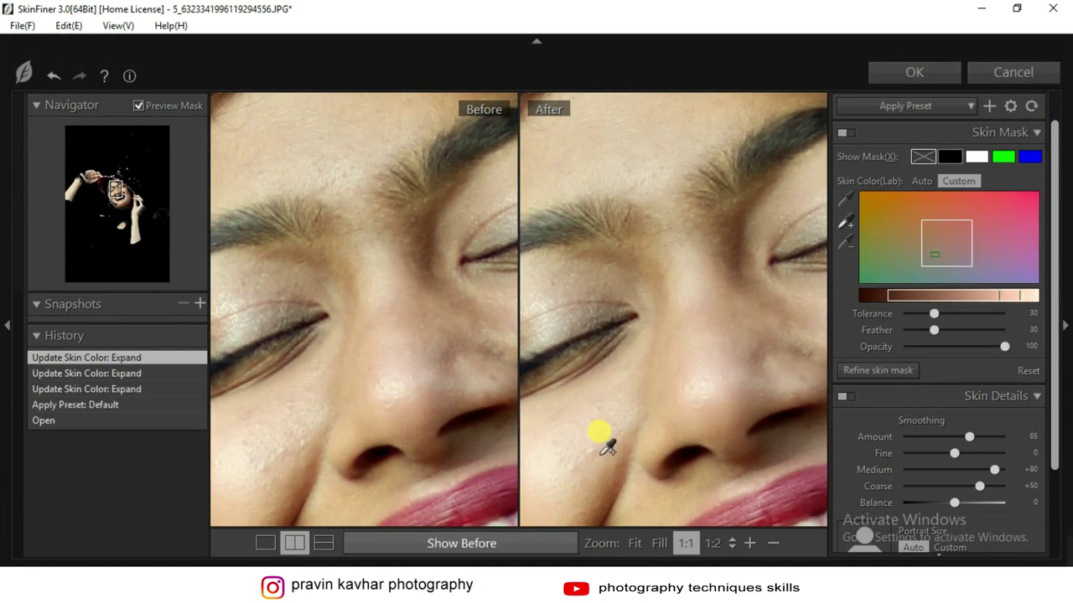
{"action": "left_click", "coordinate": [604, 412]}
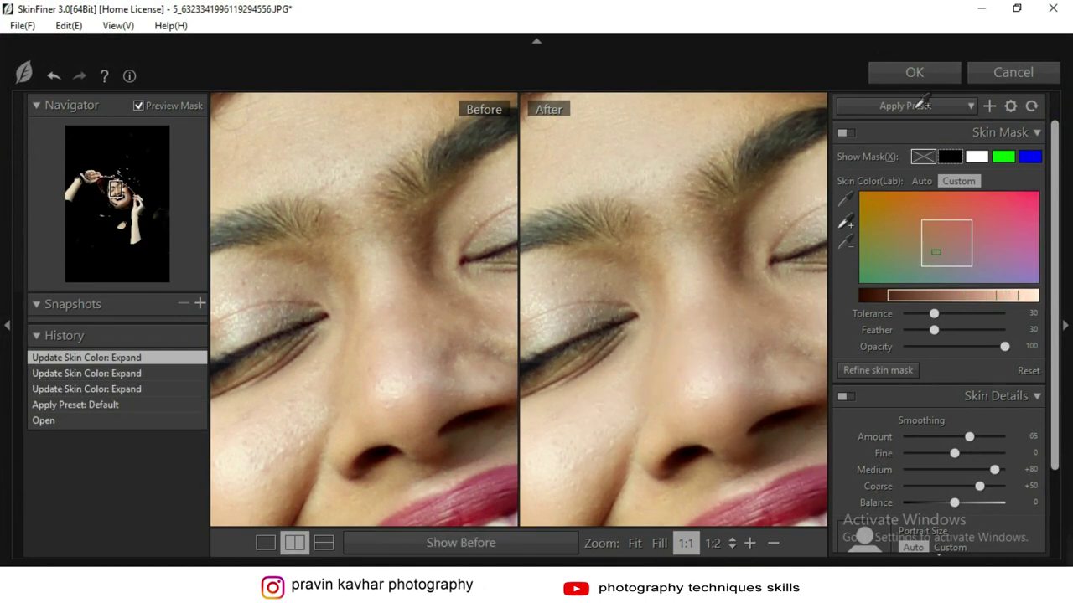
{"action": "left_click", "coordinate": [914, 76]}
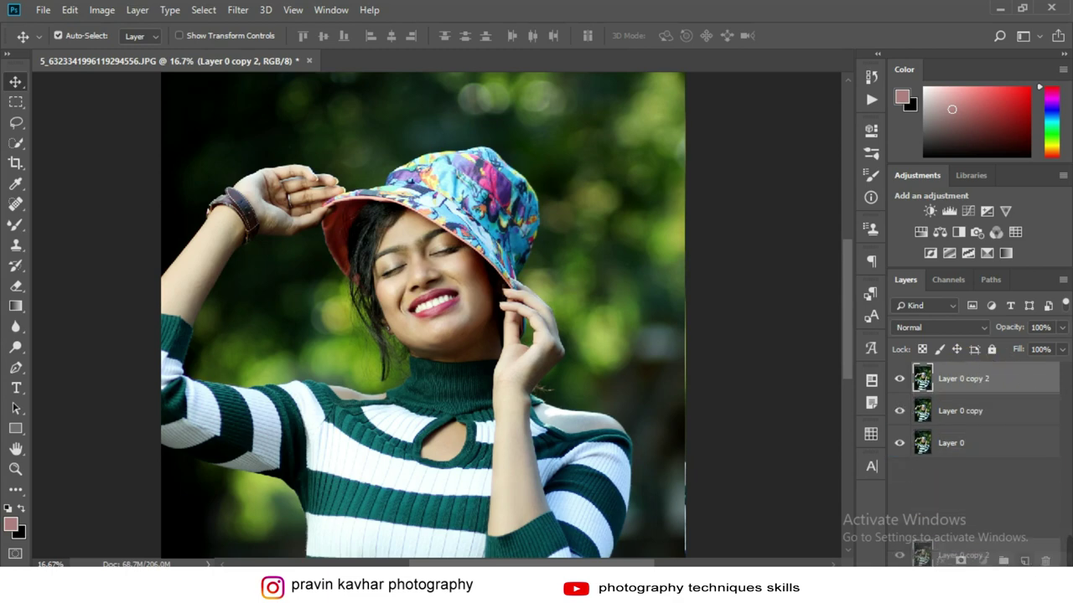
- Duplicate the layer as Layer 0 copy 3 and open the Camera Raw Filter
{"action": "left_click_drag", "start_coordinate": [1028, 382], "coordinate": [1024, 560]}
{"action": "left_click", "coordinate": [238, 9]}
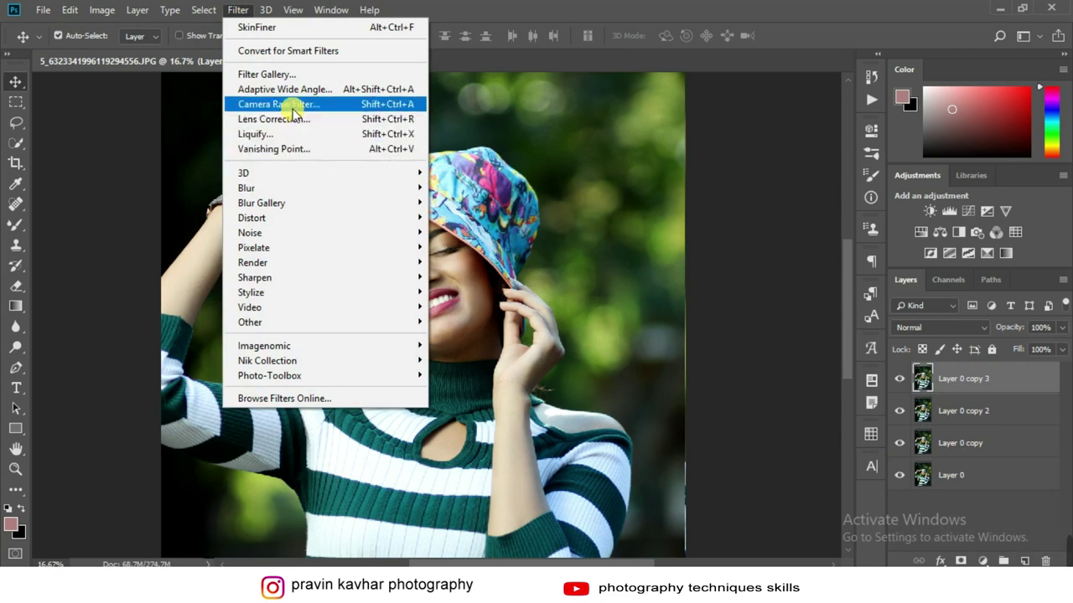
{"action": "left_click", "coordinate": [321, 104]}
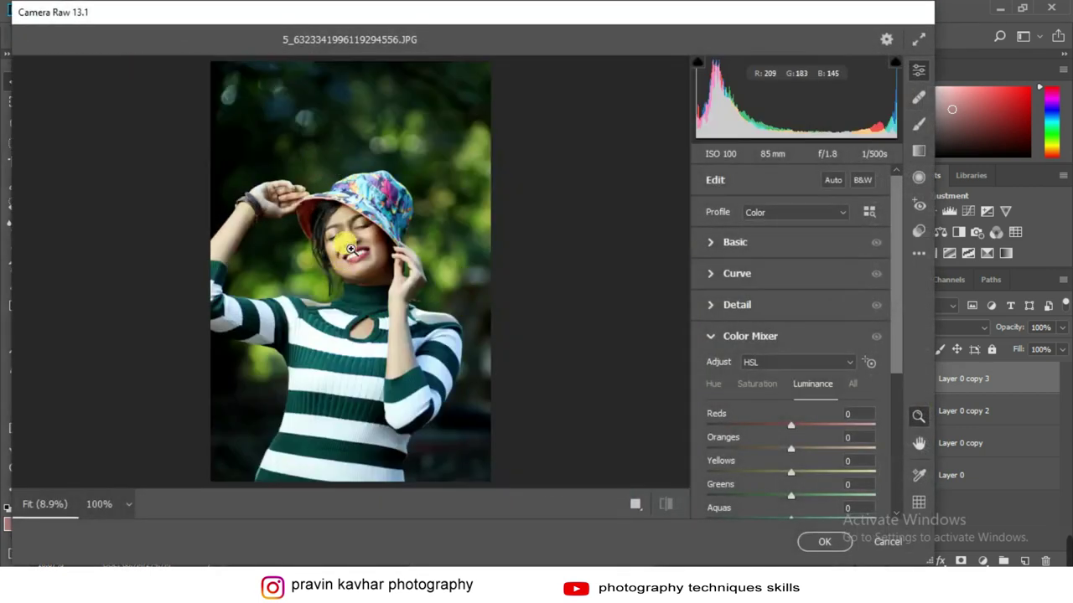
- Show Camera Raw's Before/After comparison and zoom in on the face
{"action": "left_click", "coordinate": [355, 248]}
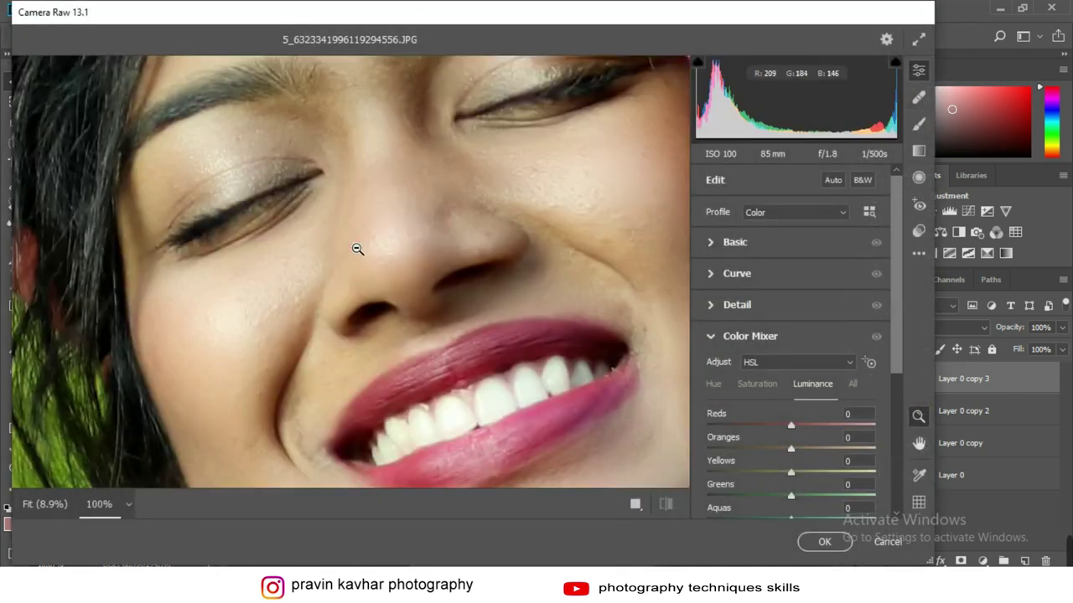
{"action": "left_click", "coordinate": [516, 389]}
{"action": "left_click", "coordinate": [635, 503]}
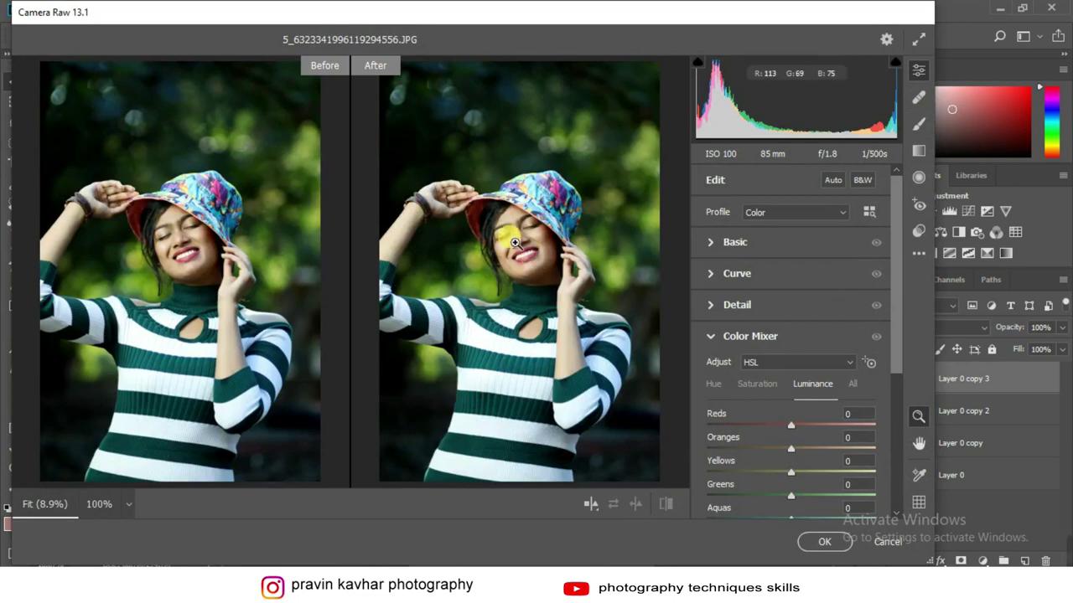
{"action": "left_click", "coordinate": [564, 310]}
{"action": "left_click", "coordinate": [580, 335], "text": "alt"}
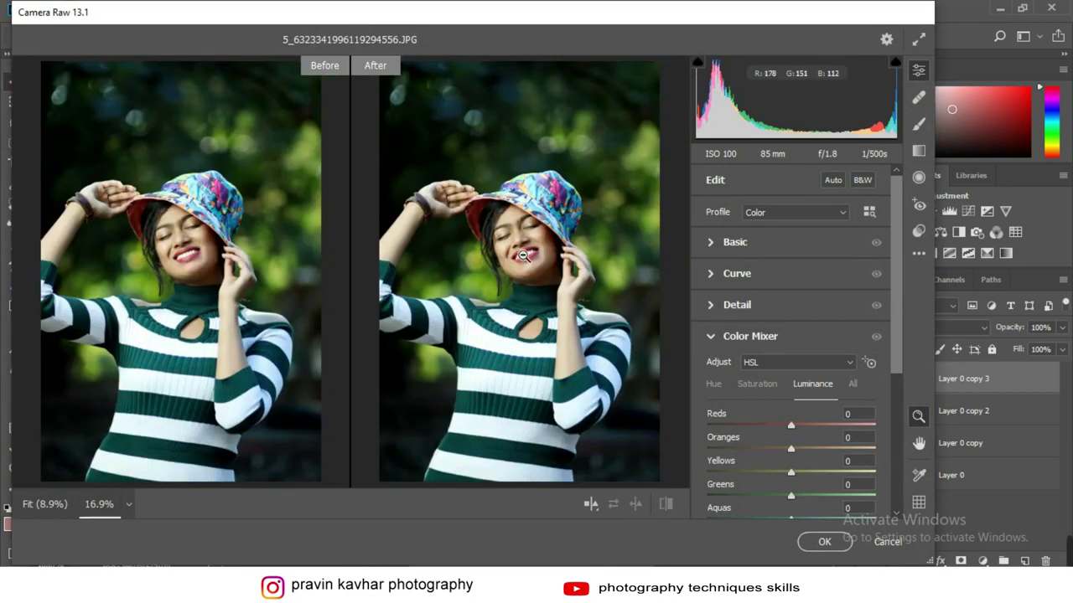
{"action": "left_click", "coordinate": [522, 254]}
- Set Contrast +20, Highlights -26, Shadows +25, Whites -20 and Blacks -4
{"action": "left_click", "coordinate": [735, 242]}
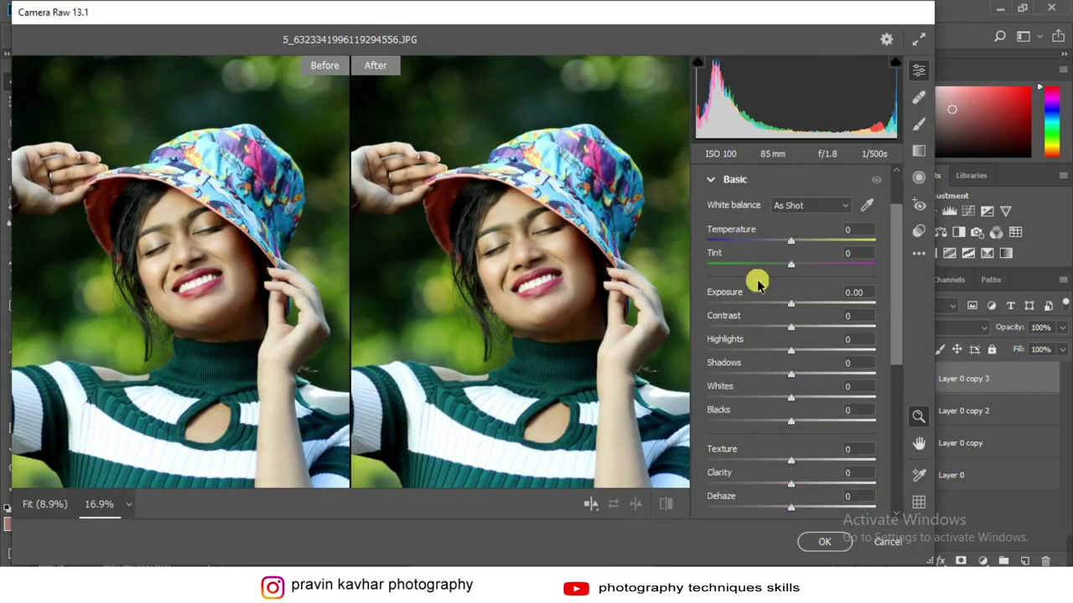
{"action": "mouse_move", "coordinate": [795, 327]}
{"action": "left_mouse_down"}
{"action": "mouse_move", "coordinate": [819, 328]}
{"action": "mouse_move", "coordinate": [777, 347]}
{"action": "mouse_move", "coordinate": [819, 372]}
{"action": "left_mouse_up"}
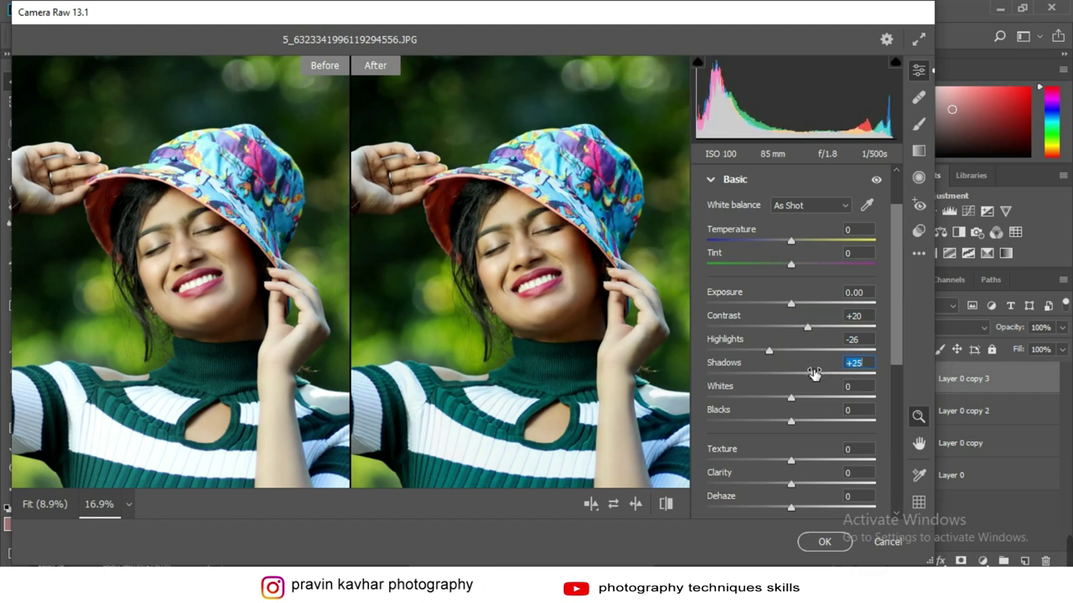
{"action": "mouse_move", "coordinate": [803, 395]}
{"action": "left_mouse_down"}
{"action": "mouse_move", "coordinate": [778, 401]}
{"action": "mouse_move", "coordinate": [788, 426]}
{"action": "left_mouse_up"}
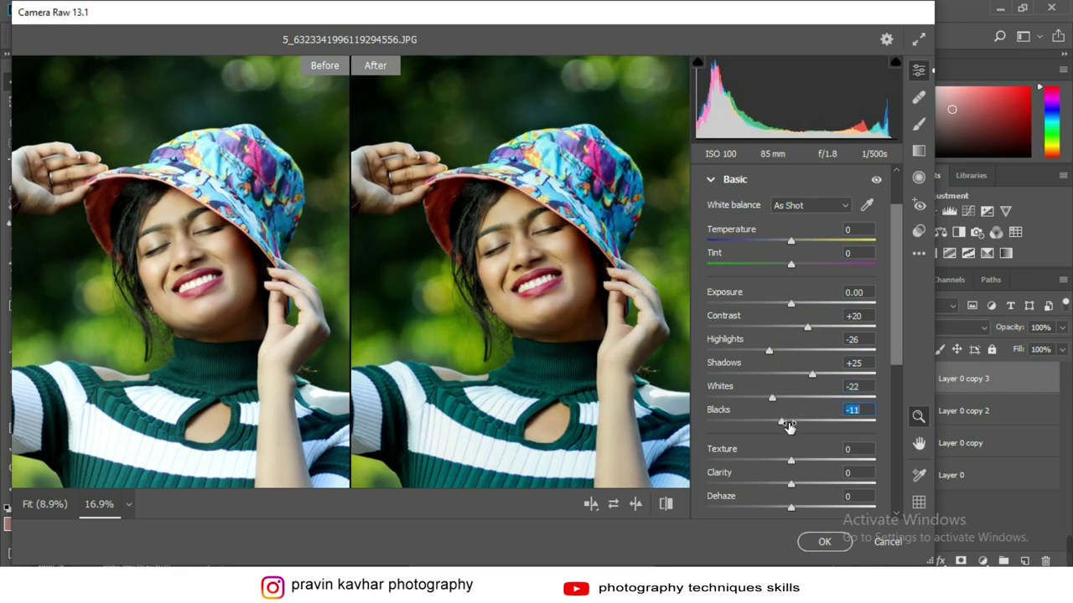
{"action": "left_click_drag", "start_coordinate": [780, 396], "coordinate": [784, 397]}
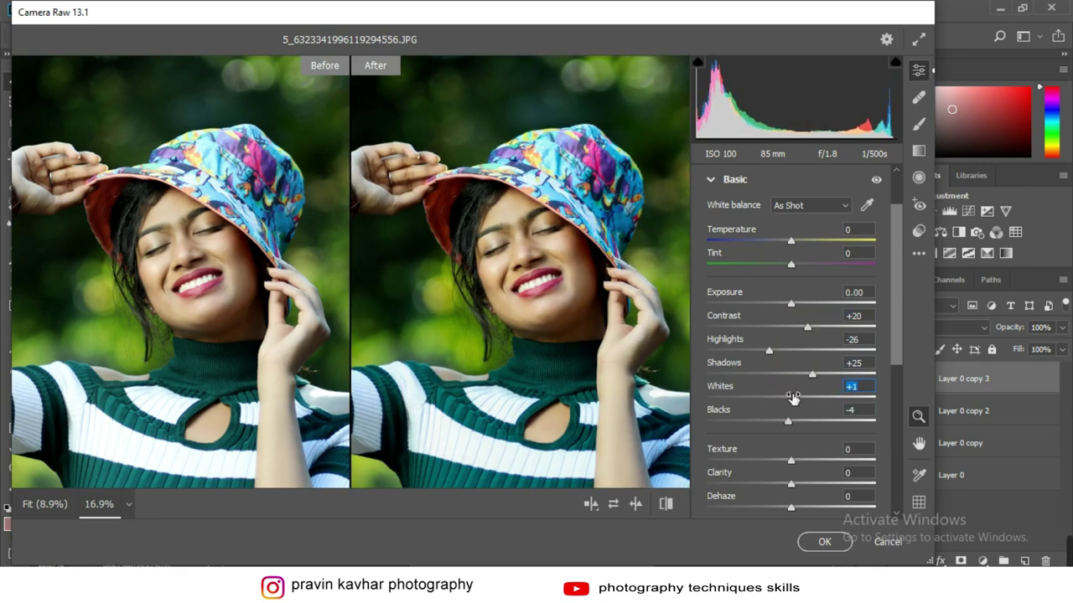
{"action": "left_click_drag", "start_coordinate": [896, 283], "coordinate": [902, 329]}
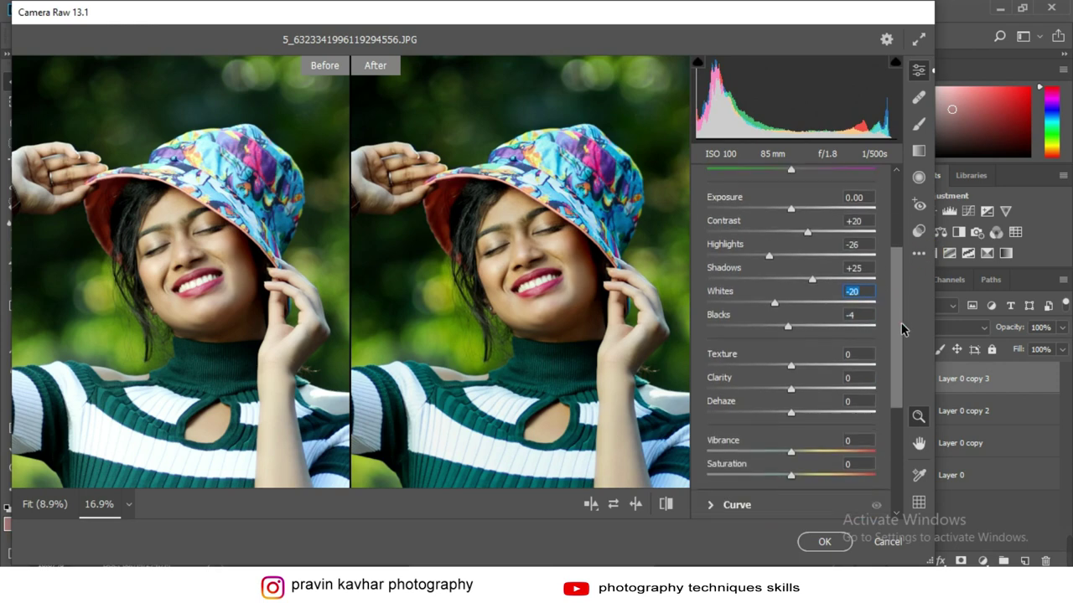
- Set Texture +10, Clarity +8, Dehaze +2, Vibrance +4 and Saturation -6
{"action": "left_click_drag", "start_coordinate": [792, 365], "coordinate": [835, 362]}
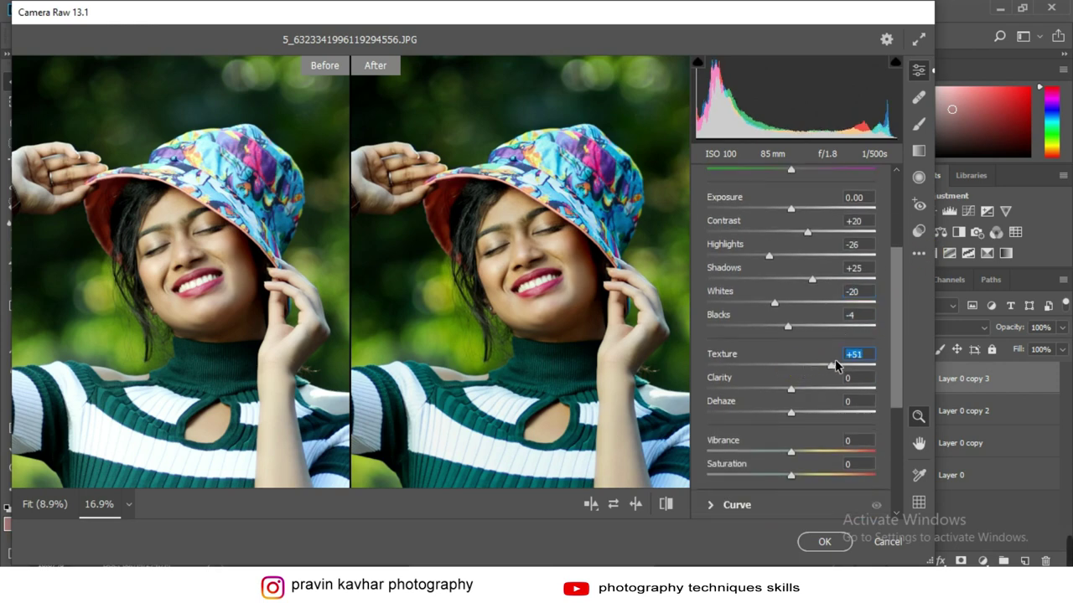
{"action": "left_click", "coordinate": [863, 358]}
{"action": "type", "text": "0"}
{"action": "type", "text": "8"}
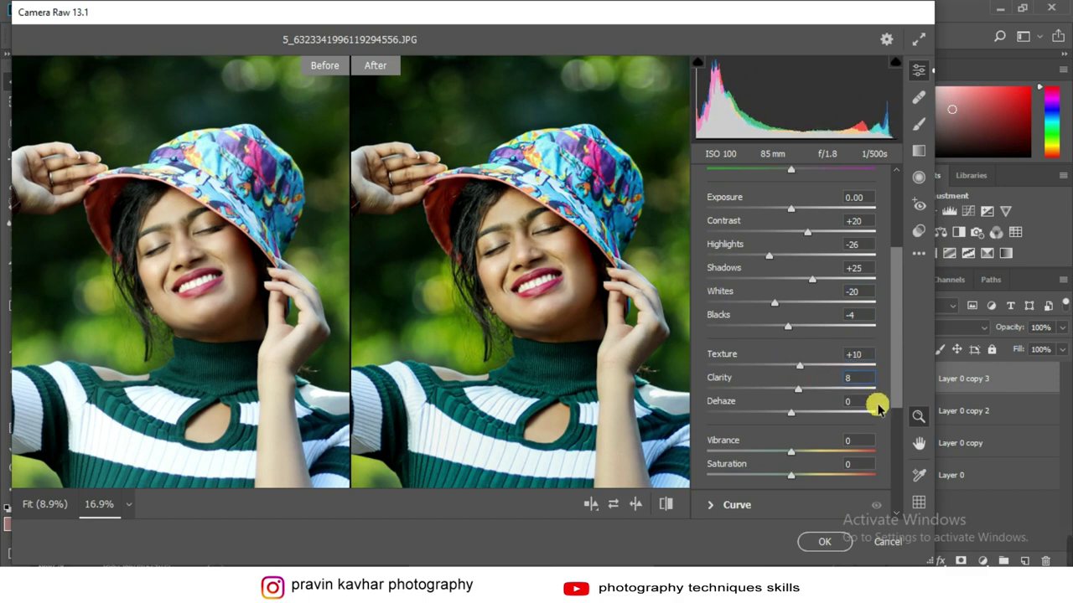
{"action": "type", "text": "2"}
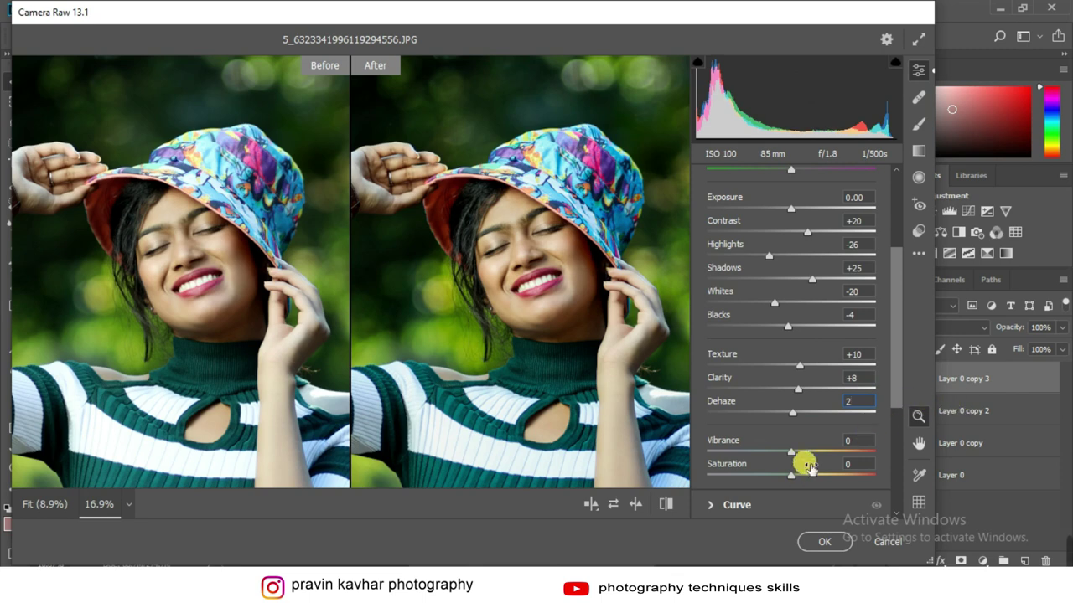
{"action": "left_click_drag", "start_coordinate": [805, 457], "coordinate": [816, 448]}
{"action": "left_click_drag", "start_coordinate": [797, 469], "coordinate": [791, 471]}
{"action": "left_click_drag", "start_coordinate": [461, 192], "coordinate": [553, 291]}
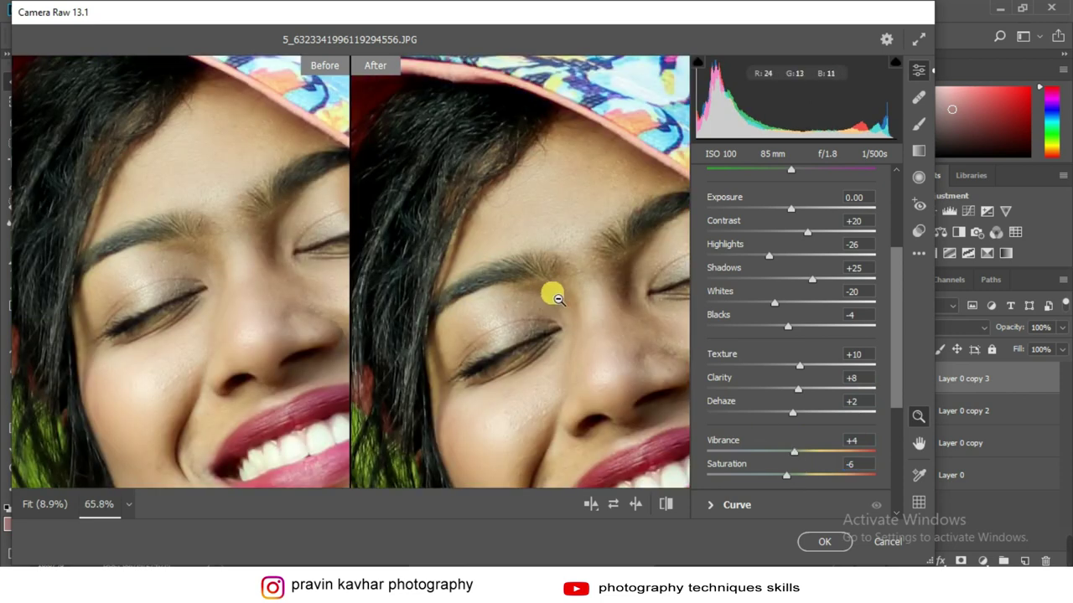
{"action": "left_click", "coordinate": [544, 294], "text": "alt"}
{"action": "left_click", "coordinate": [528, 245]}
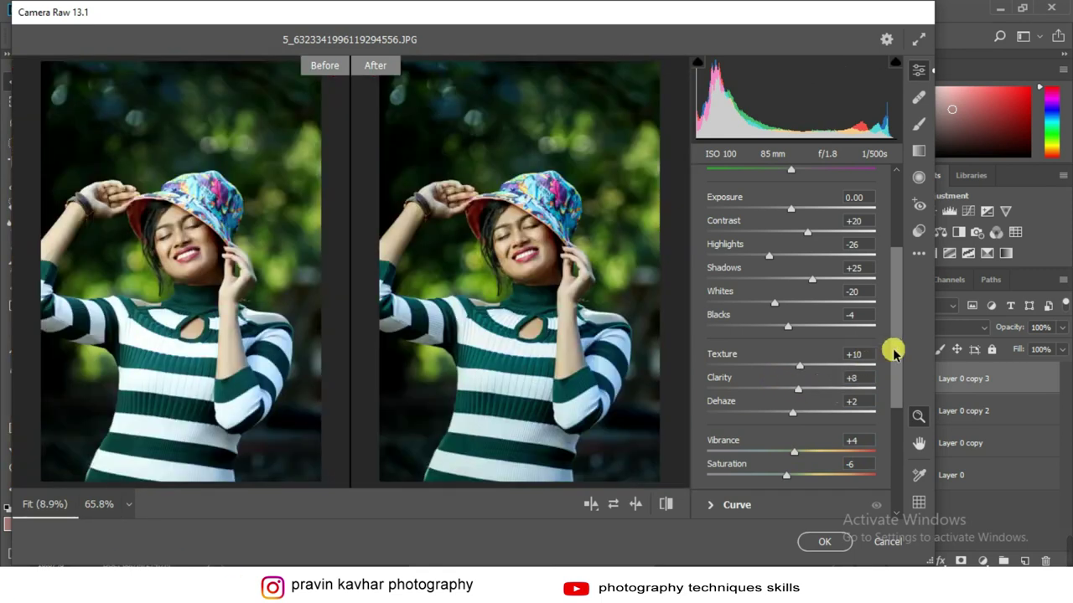
- In the Detail panel, set Sharpening to 40 and add noise reduction
{"action": "left_click_drag", "start_coordinate": [891, 352], "coordinate": [898, 419]}
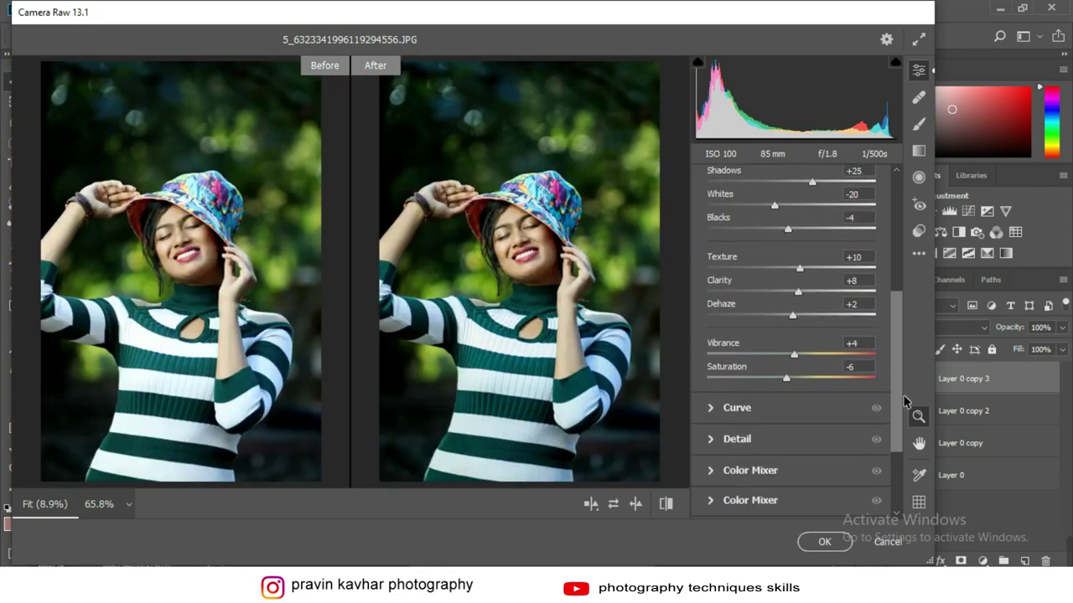
{"action": "left_click", "coordinate": [765, 402]}
{"action": "left_click", "coordinate": [528, 243]}
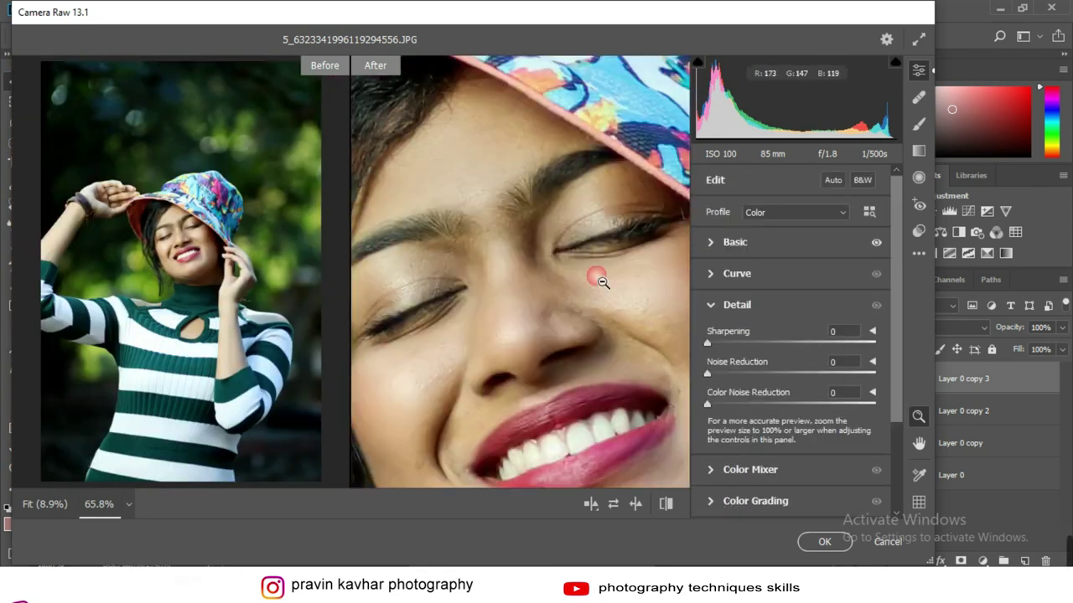
{"action": "mouse_move", "coordinate": [752, 343]}
{"action": "left_mouse_down"}
{"action": "mouse_move", "coordinate": [740, 342]}
{"action": "mouse_move", "coordinate": [752, 344]}
{"action": "left_mouse_up"}
{"action": "left_click_drag", "start_coordinate": [708, 374], "coordinate": [754, 372]}
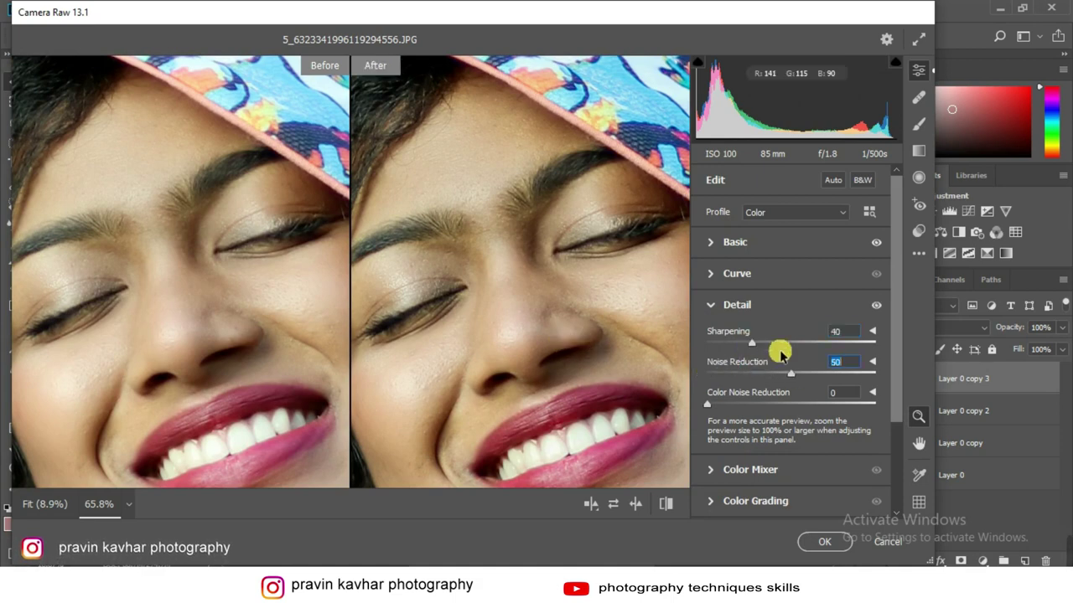
{"action": "left_click_drag", "start_coordinate": [786, 371], "coordinate": [774, 372]}
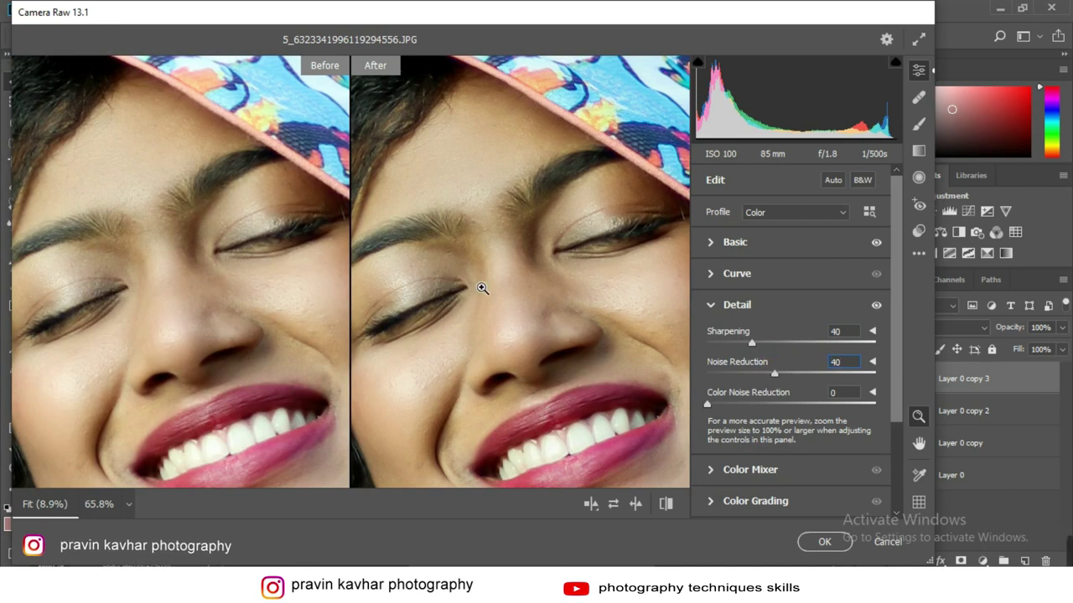
{"action": "left_click", "coordinate": [838, 331]}
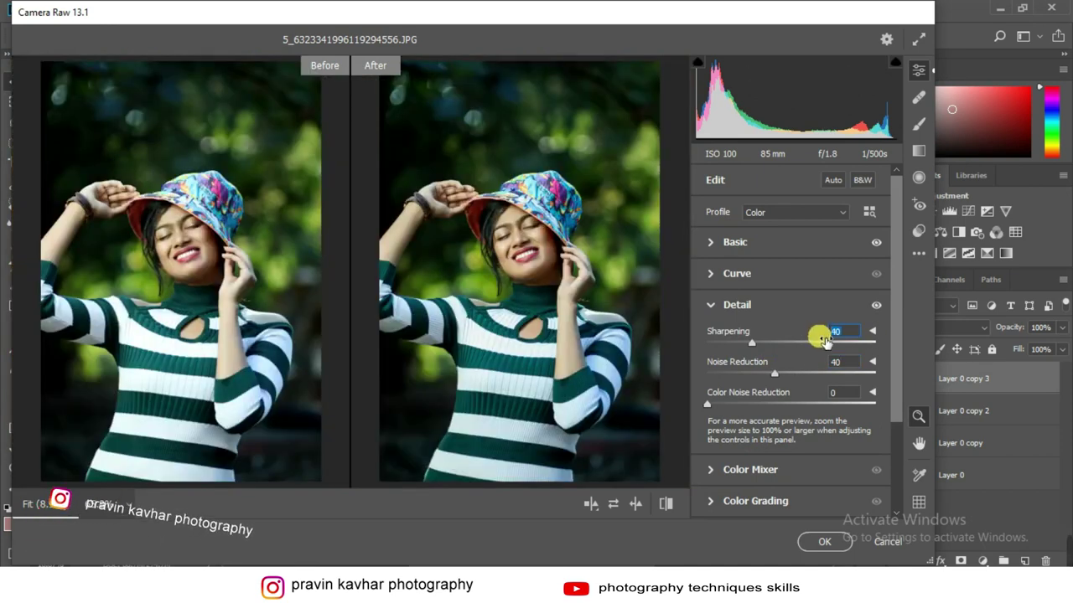
- Set Noise Reduction to 20 and Color Noise Reduction to 25
{"action": "left_click", "coordinate": [838, 362]}
{"action": "type", "text": "20"}
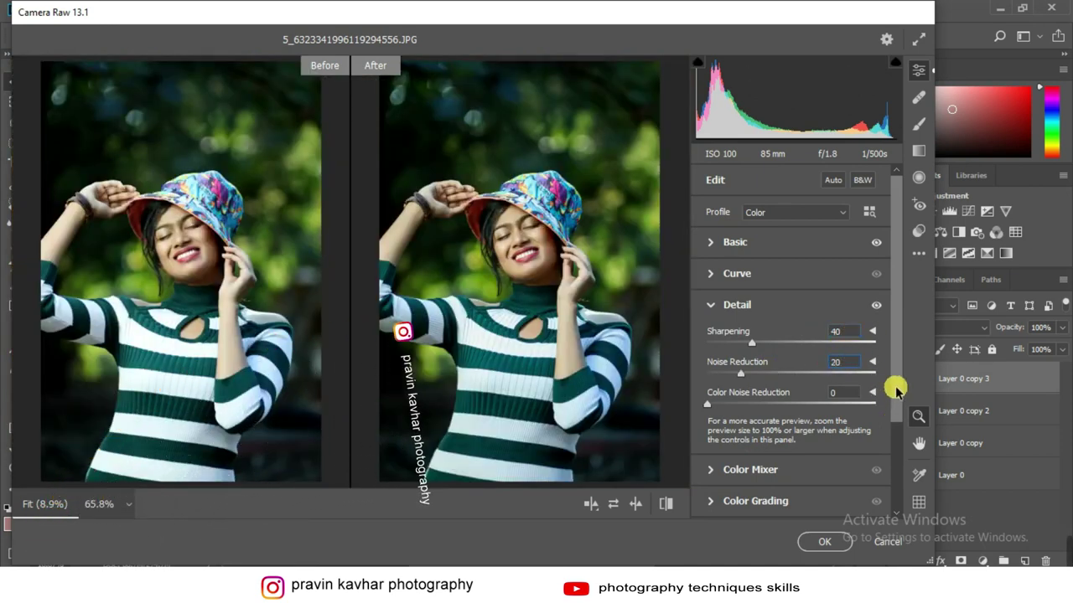
{"action": "left_click_drag", "start_coordinate": [800, 397], "coordinate": [803, 402]}
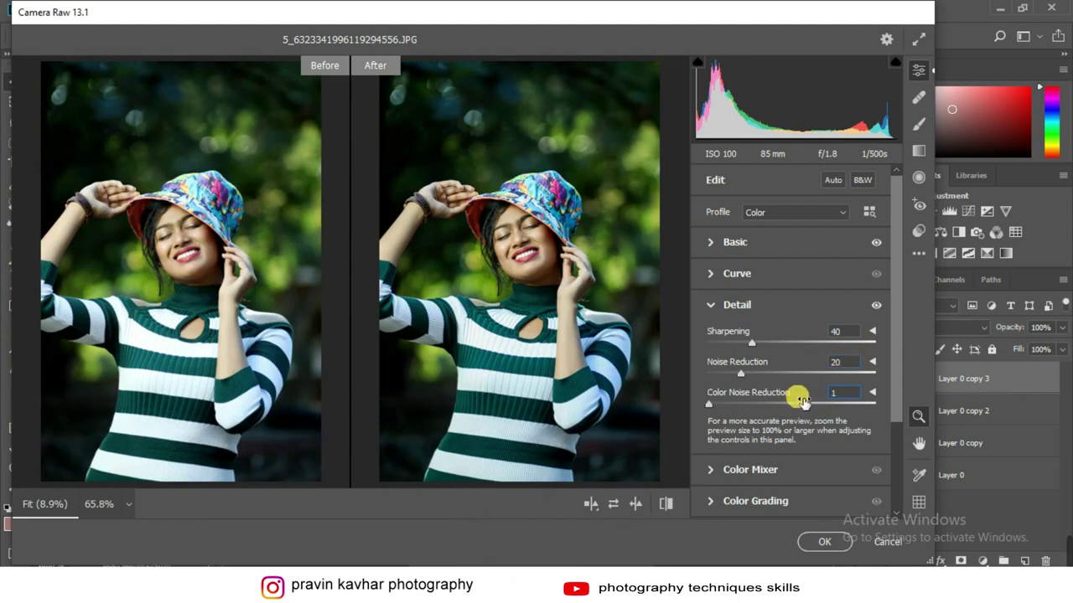
{"action": "type", "text": "25"}
{"action": "scroll", "coordinate": [895, 402], "scroll_direction": "down", "scroll_amount": 1}
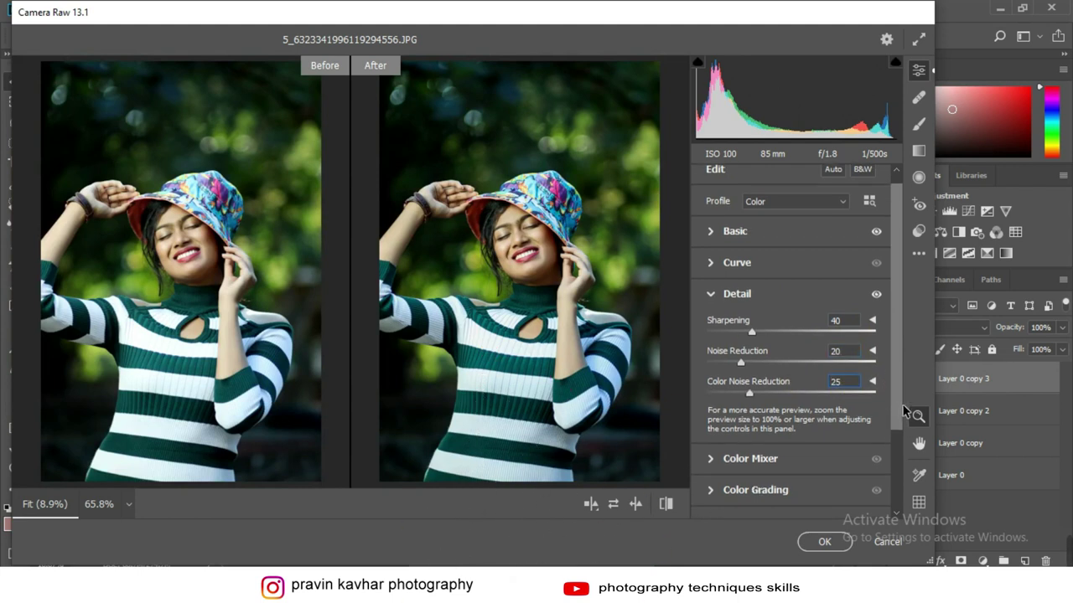
{"action": "left_click", "coordinate": [750, 427]}
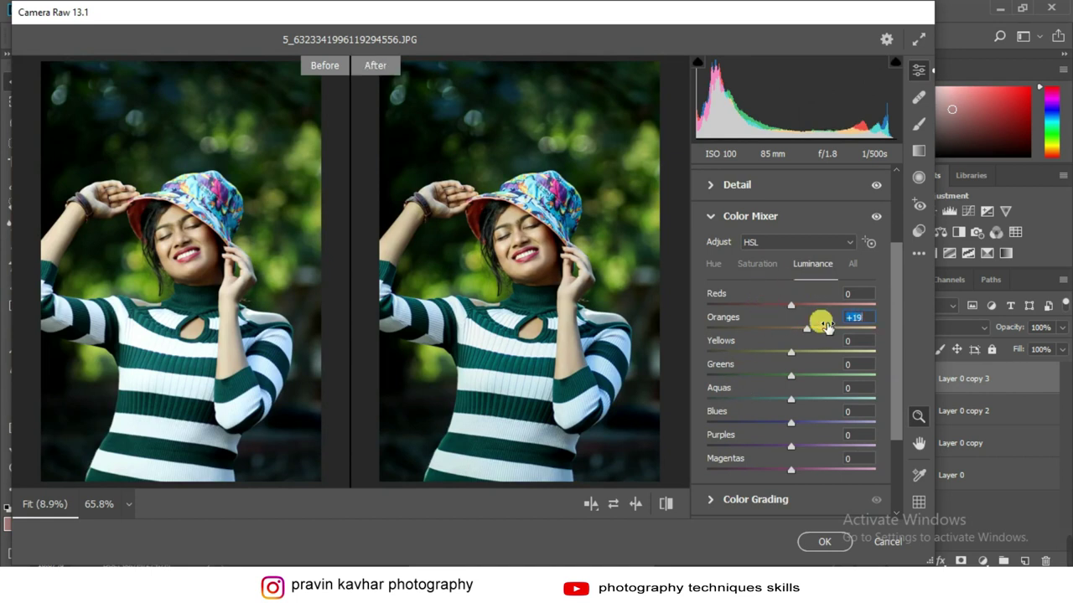
- Set HSL luminance for Reds, Oranges and Yellows to +10 and Greens to +20
{"action": "type", "text": "10"}
{"action": "left_click", "coordinate": [855, 293]}
{"action": "type", "text": "10"}
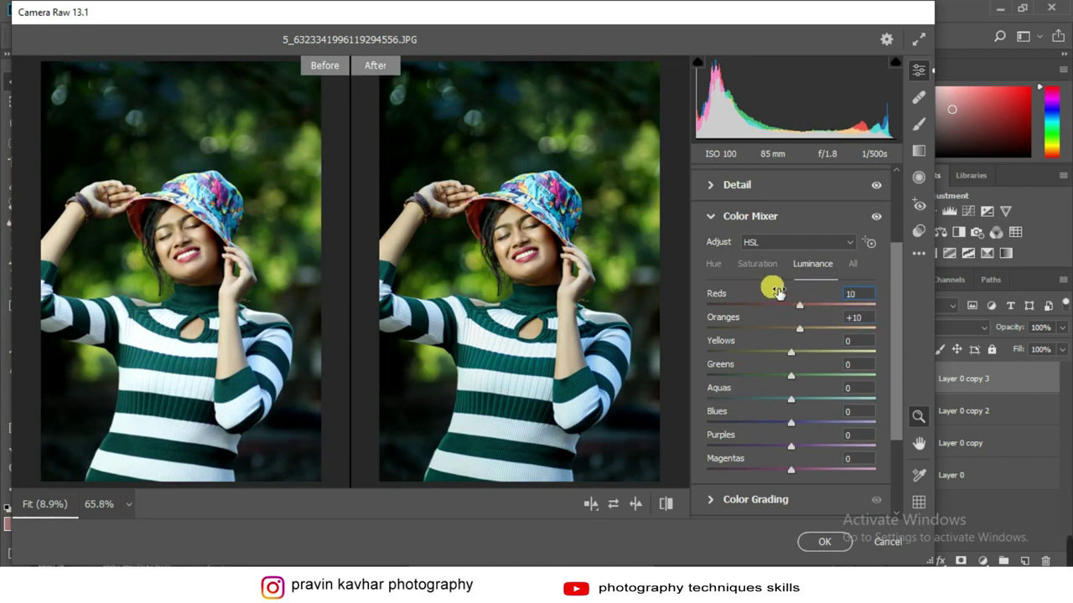
{"action": "mouse_move", "coordinate": [793, 351]}
{"action": "left_mouse_down"}
{"action": "mouse_move", "coordinate": [830, 352]}
{"action": "mouse_move", "coordinate": [834, 373]}
{"action": "left_mouse_up"}
{"action": "type", "text": "0"}
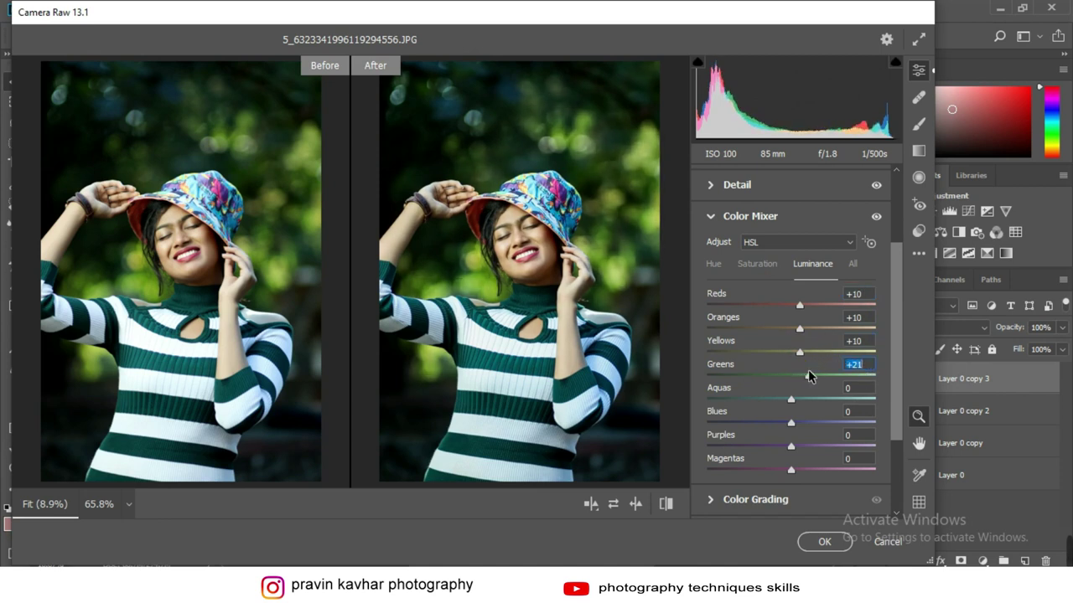
{"action": "type", "text": "20"}
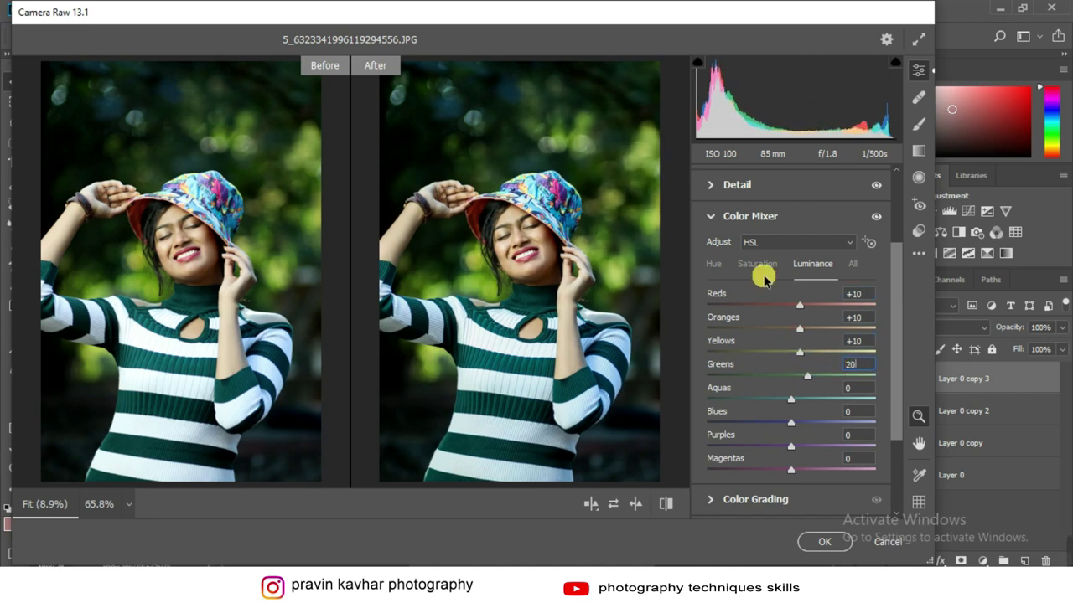
- Raise HSL saturation to +40 for Greens and +4 for Yellows
{"action": "left_click", "coordinate": [768, 268]}
{"action": "type", "text": "4"}
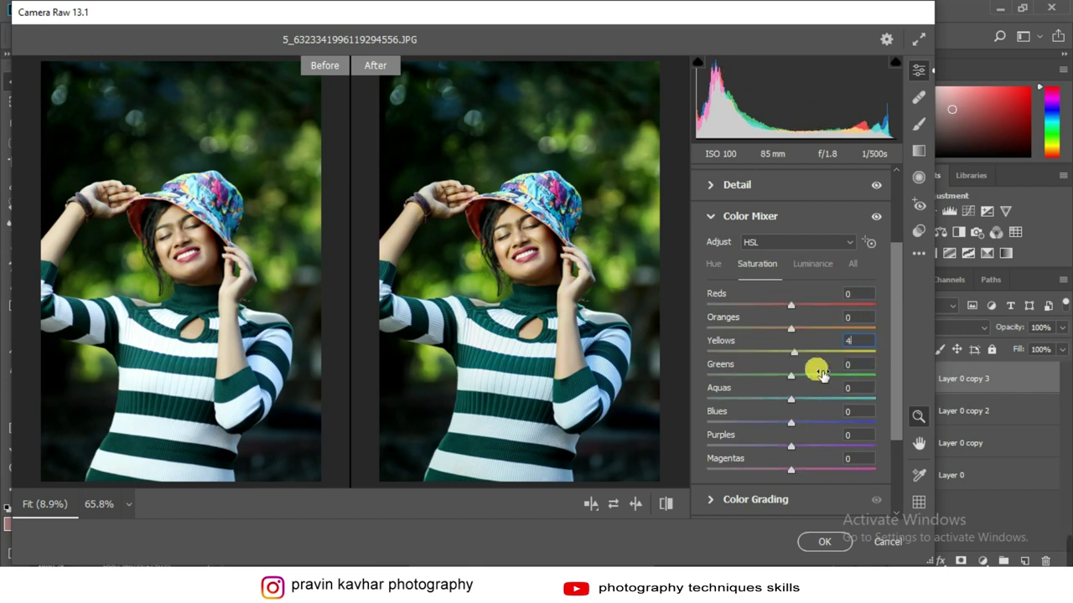
{"action": "mouse_move", "coordinate": [814, 371]}
{"action": "left_mouse_down"}
{"action": "mouse_move", "coordinate": [849, 371]}
{"action": "mouse_move", "coordinate": [839, 371]}
{"action": "left_mouse_up"}
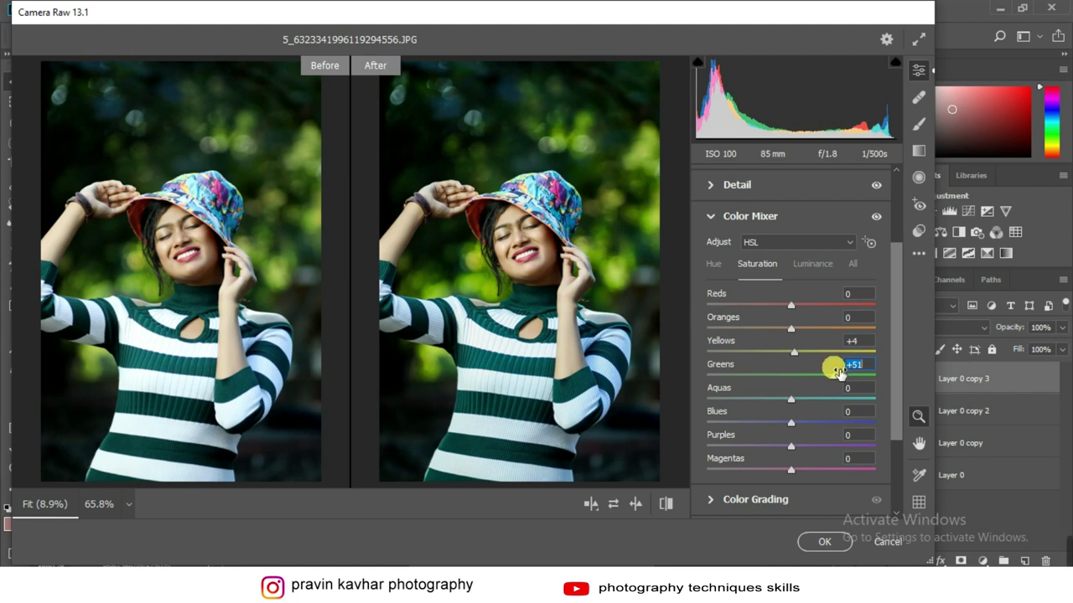
{"action": "type", "text": "40"}
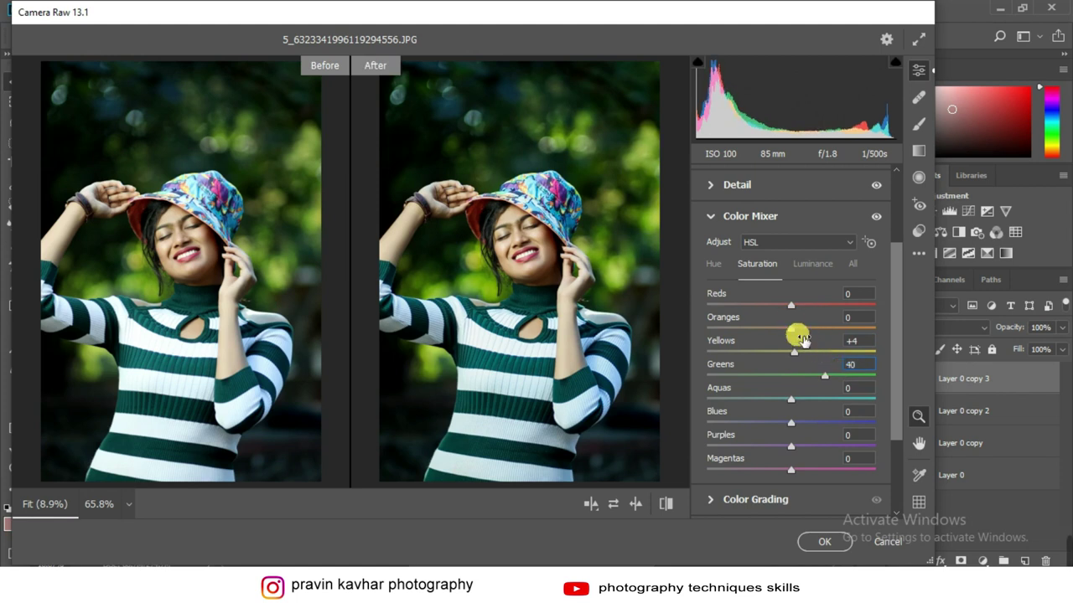
{"action": "left_click", "coordinate": [713, 264]}
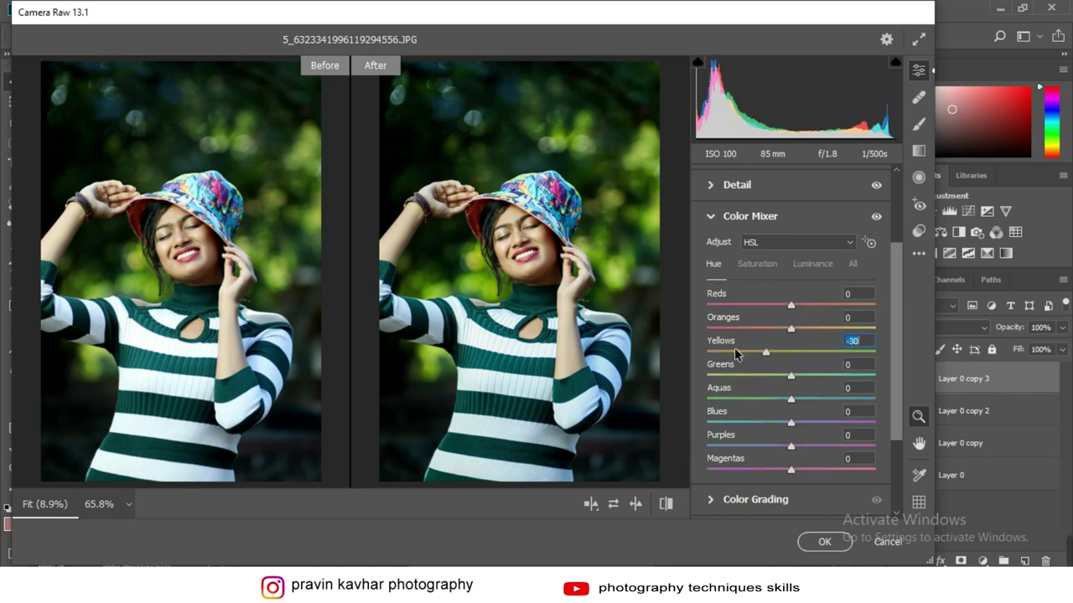
- Shift the Yellows, Greens and Aquas hues to -100, then try a Blues hue change
{"action": "left_click_drag", "start_coordinate": [811, 351], "coordinate": [707, 351]}
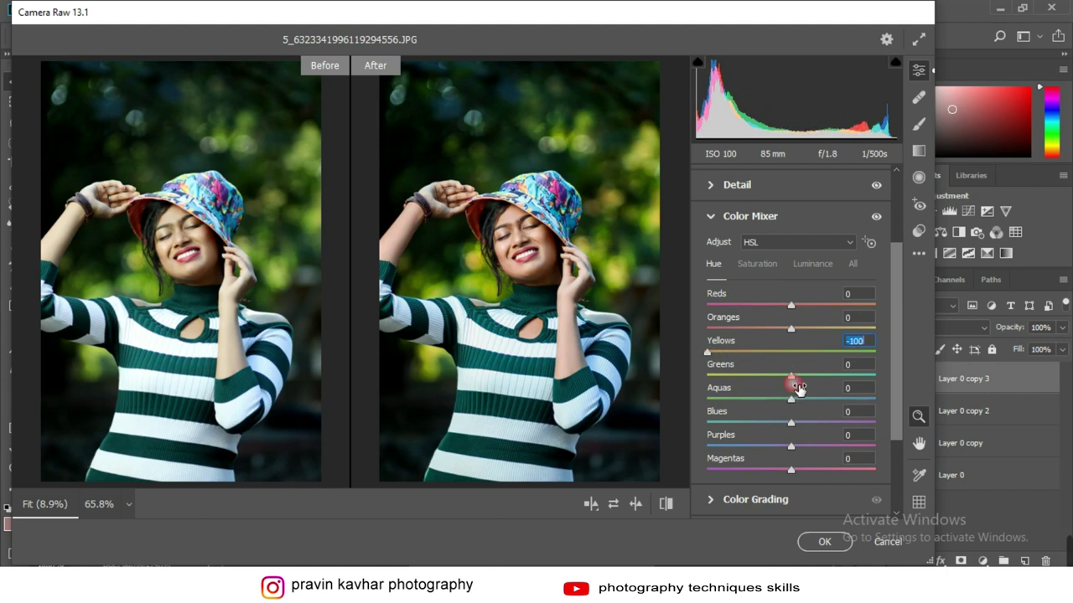
{"action": "left_click_drag", "start_coordinate": [790, 374], "coordinate": [702, 376]}
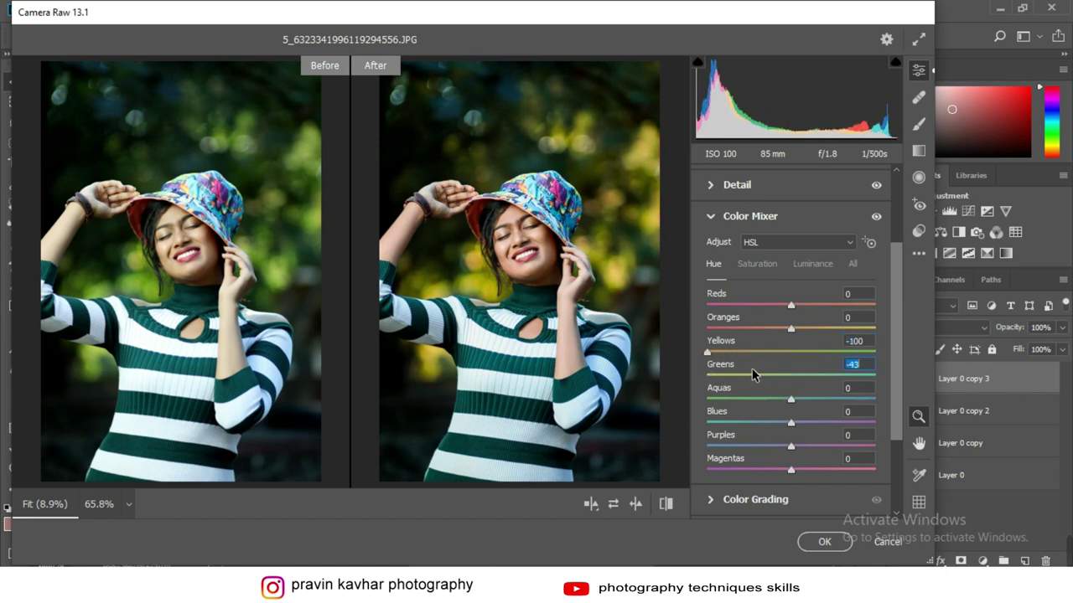
{"action": "left_click_drag", "start_coordinate": [787, 398], "coordinate": [663, 399]}
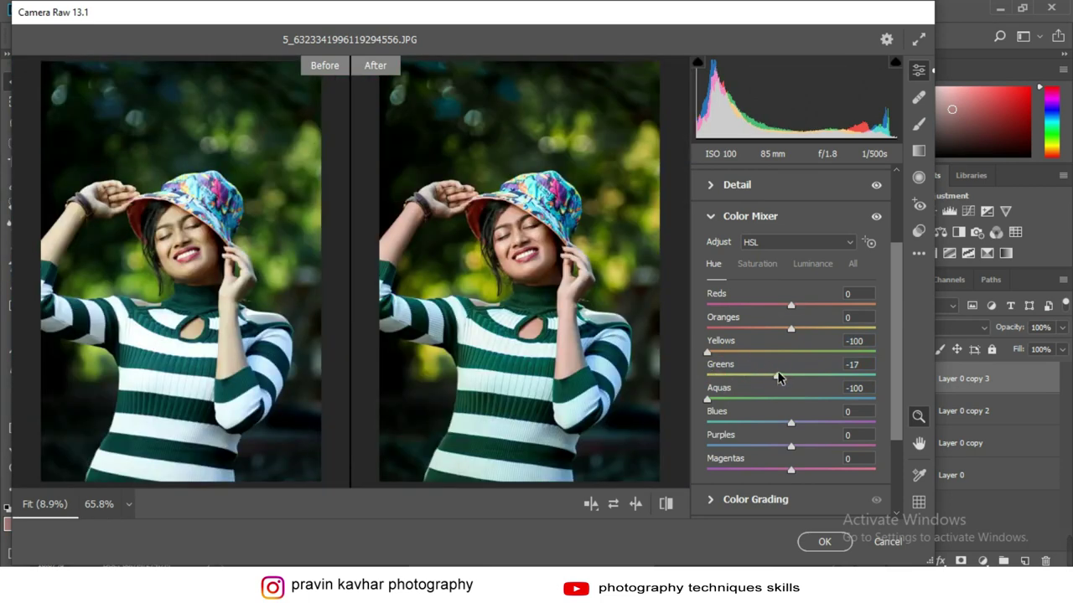
{"action": "mouse_move", "coordinate": [777, 374]}
{"action": "left_mouse_down"}
{"action": "mouse_move", "coordinate": [856, 374]}
{"action": "mouse_move", "coordinate": [689, 380]}
{"action": "left_mouse_up"}
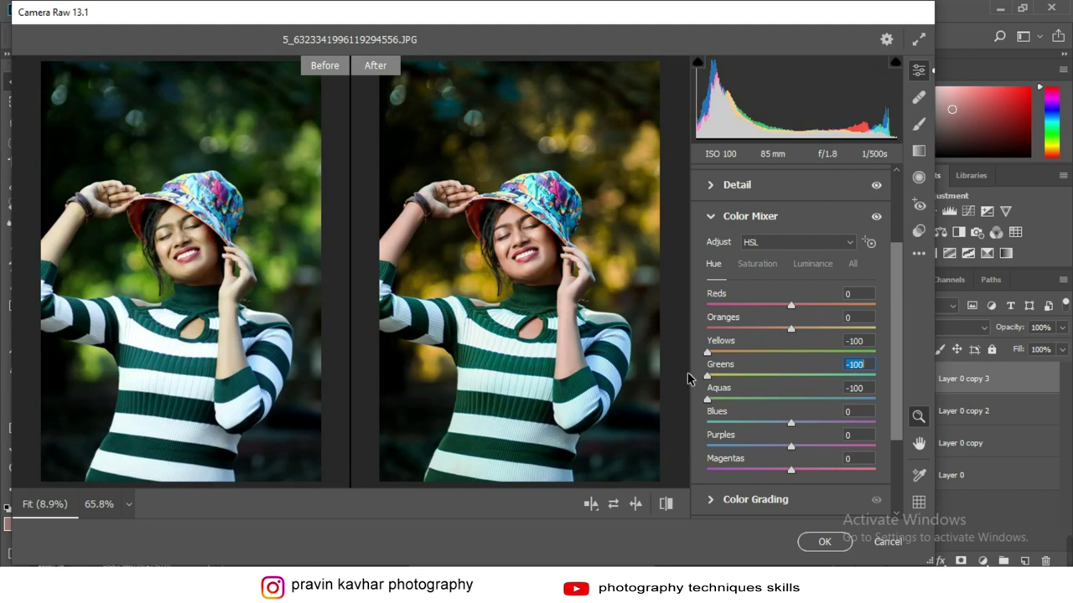
{"action": "left_click_drag", "start_coordinate": [716, 340], "coordinate": [683, 355]}
{"action": "mouse_move", "coordinate": [784, 421]}
{"action": "left_mouse_down"}
{"action": "mouse_move", "coordinate": [699, 422]}
{"action": "mouse_move", "coordinate": [856, 422]}
{"action": "left_mouse_up"}
- Reset the Blues hue to 0 and set Blues saturation to +50
{"action": "double_click", "coordinate": [795, 422]}
{"action": "left_click", "coordinate": [764, 270]}
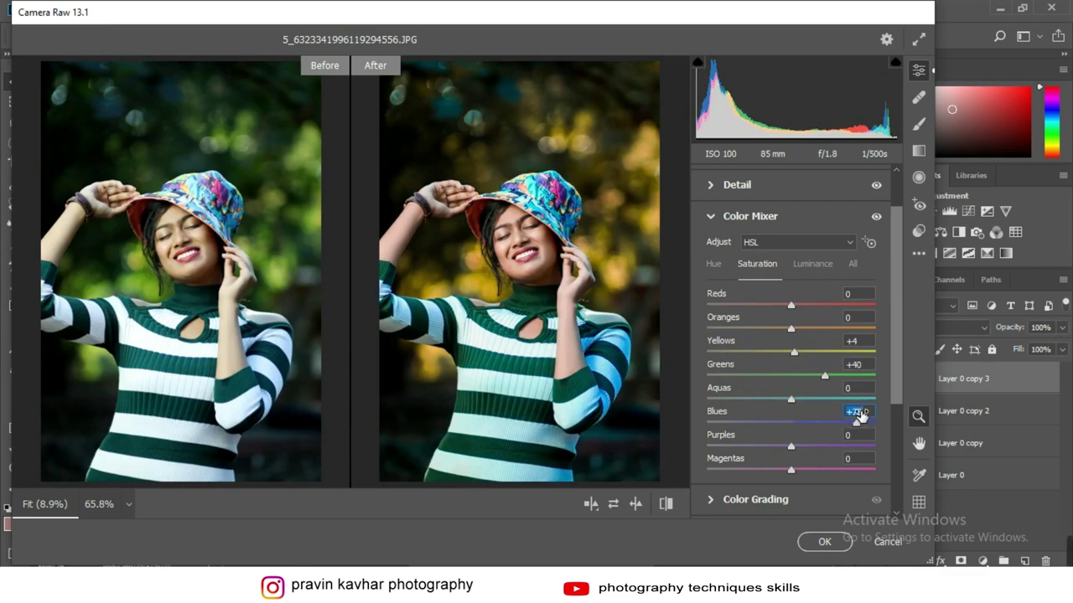
{"action": "type", "text": "50"}
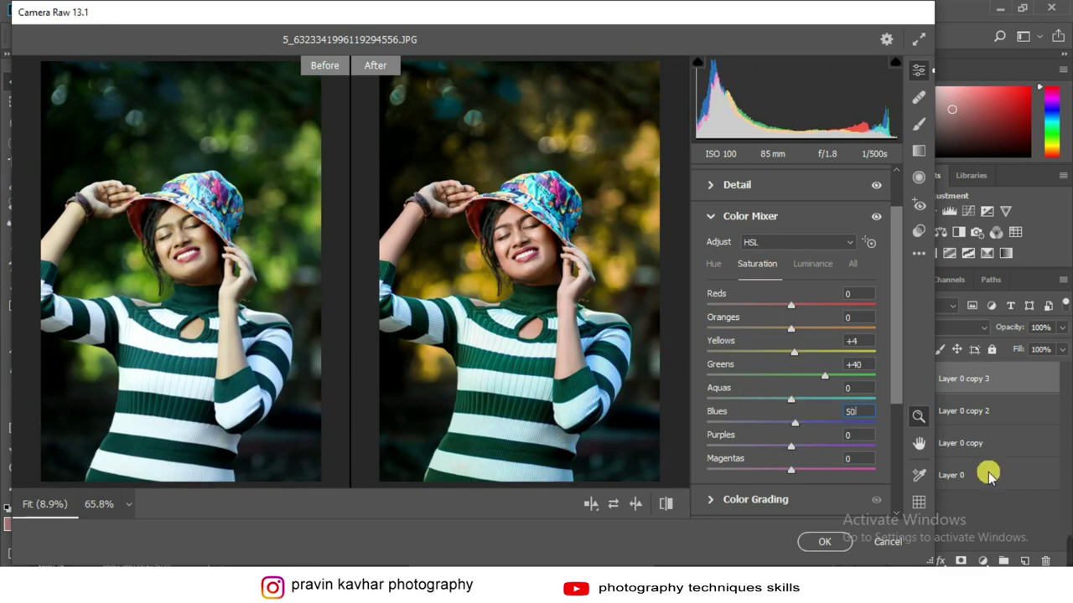
{"action": "left_click", "coordinate": [533, 261]}
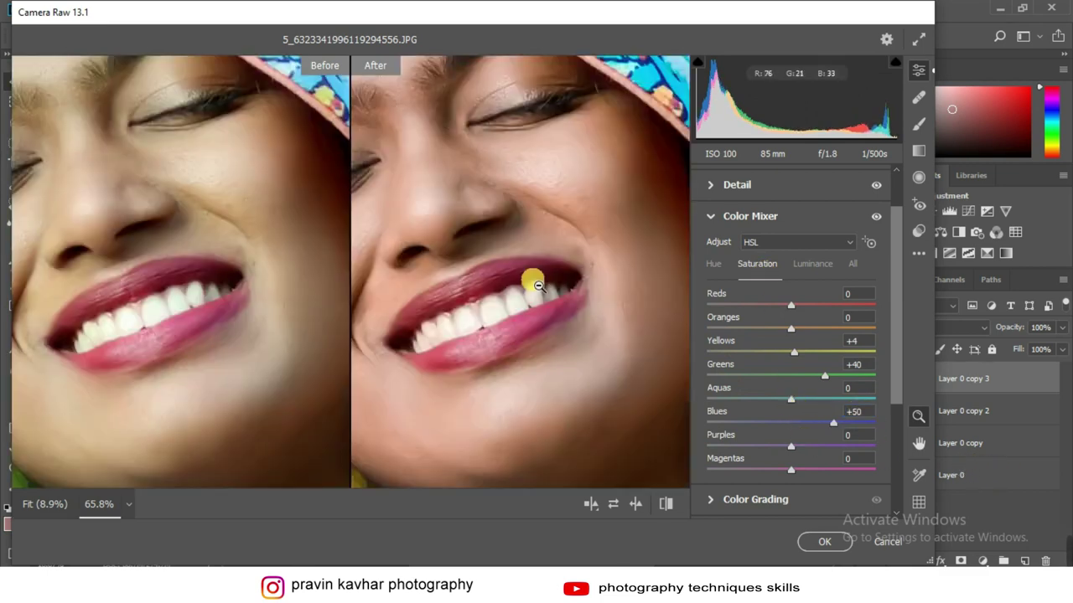
{"action": "left_click", "coordinate": [622, 280]}
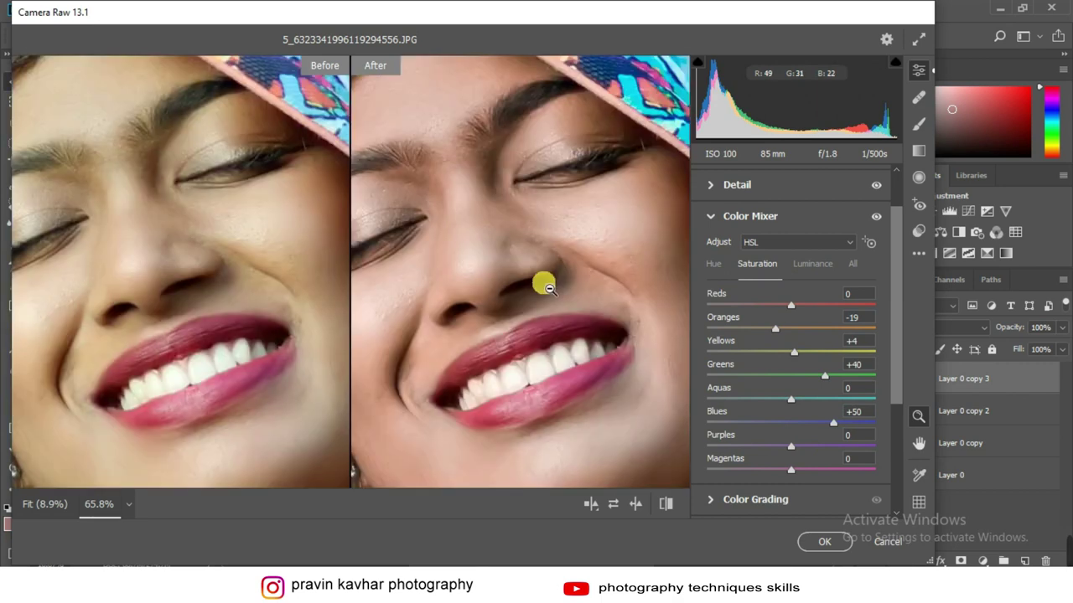
{"action": "left_click", "coordinate": [543, 276]}
{"action": "left_click_drag", "start_coordinate": [496, 192], "coordinate": [584, 259]}
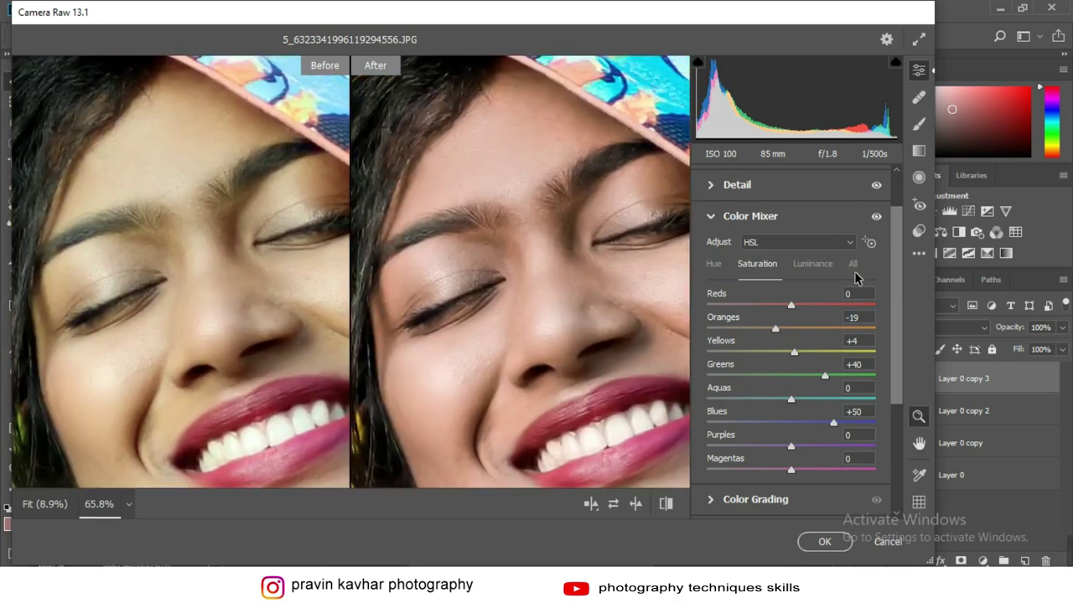
- Lower Oranges saturation to -17, raise Reds to +20, and review hue and luminance
{"action": "left_click_drag", "start_coordinate": [786, 317], "coordinate": [799, 324]}
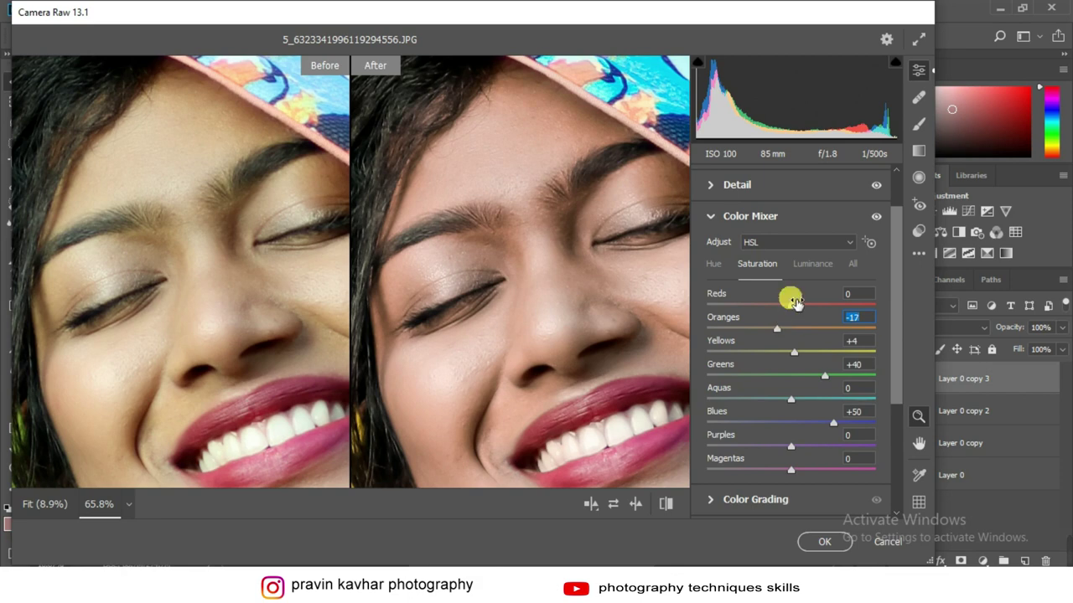
{"action": "left_click_drag", "start_coordinate": [794, 301], "coordinate": [812, 304]}
{"action": "left_click", "coordinate": [565, 268]}
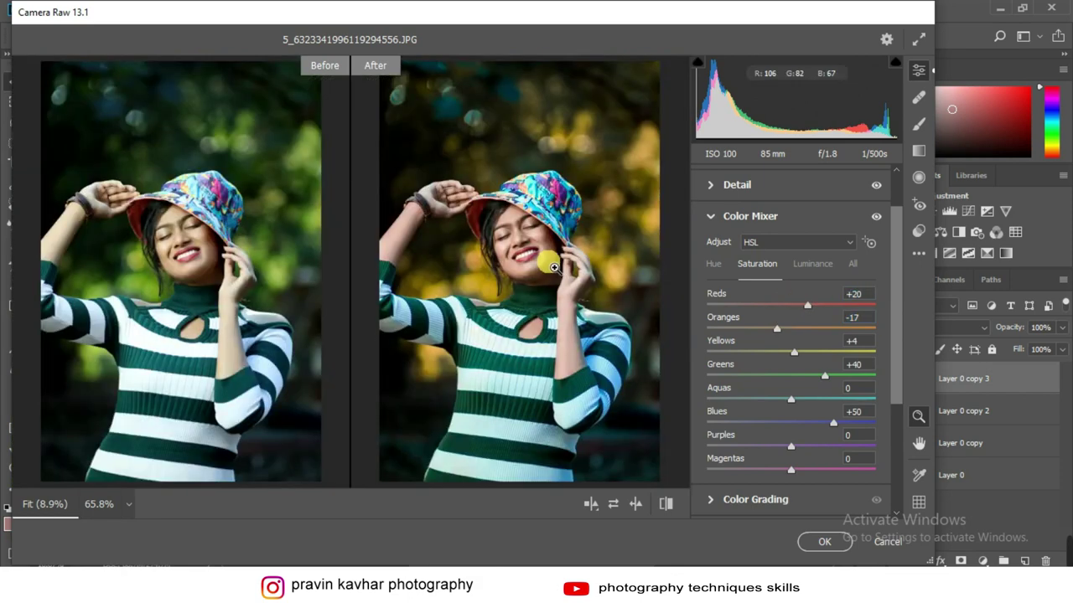
{"action": "left_click", "coordinate": [718, 266]}
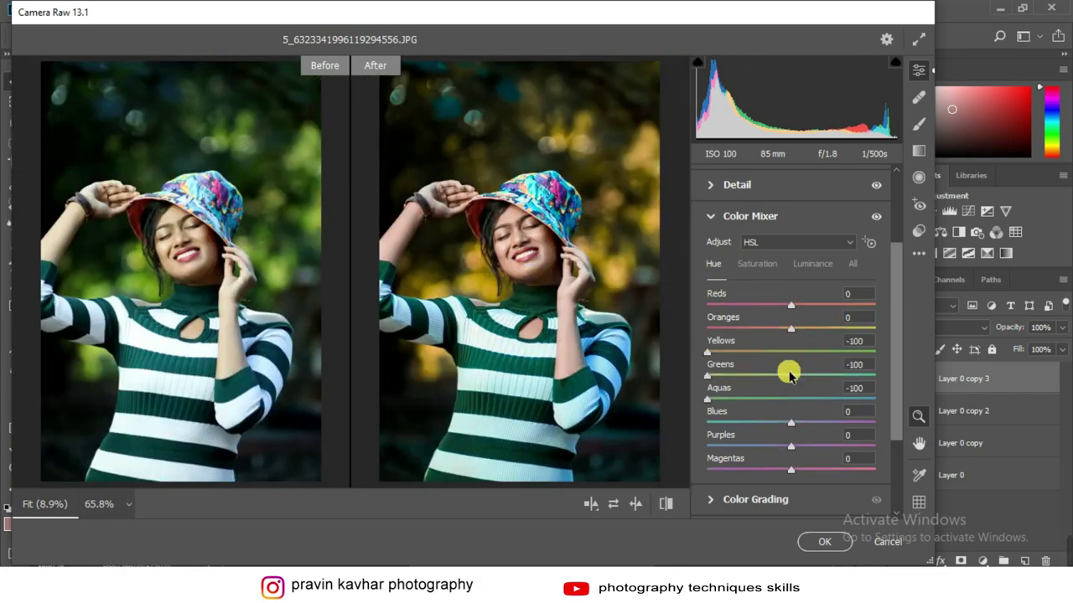
{"action": "left_click", "coordinate": [799, 266]}
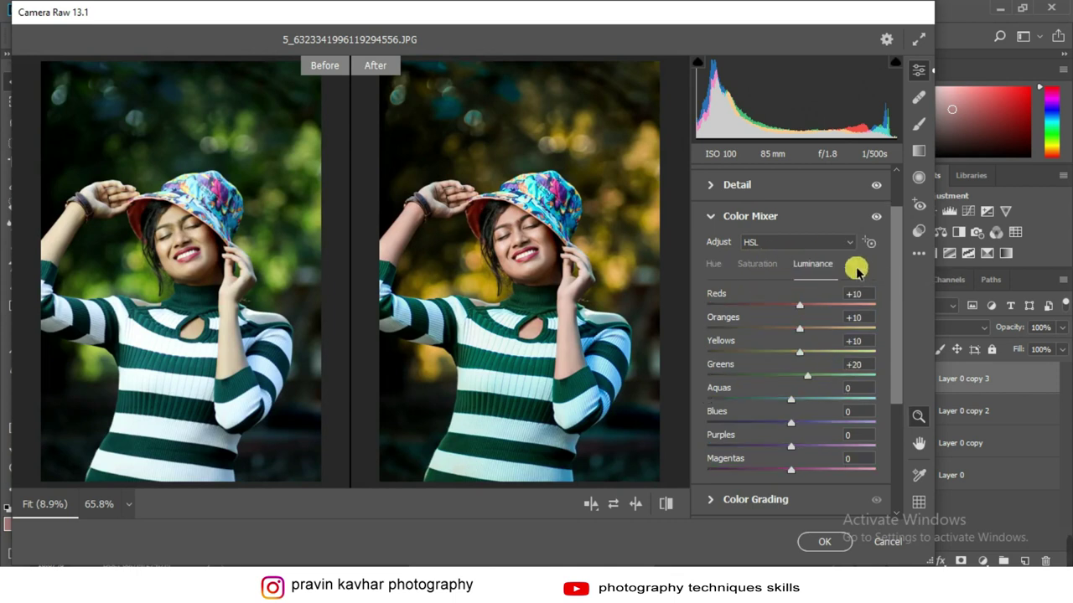
{"action": "left_click_drag", "start_coordinate": [903, 258], "coordinate": [905, 341]}
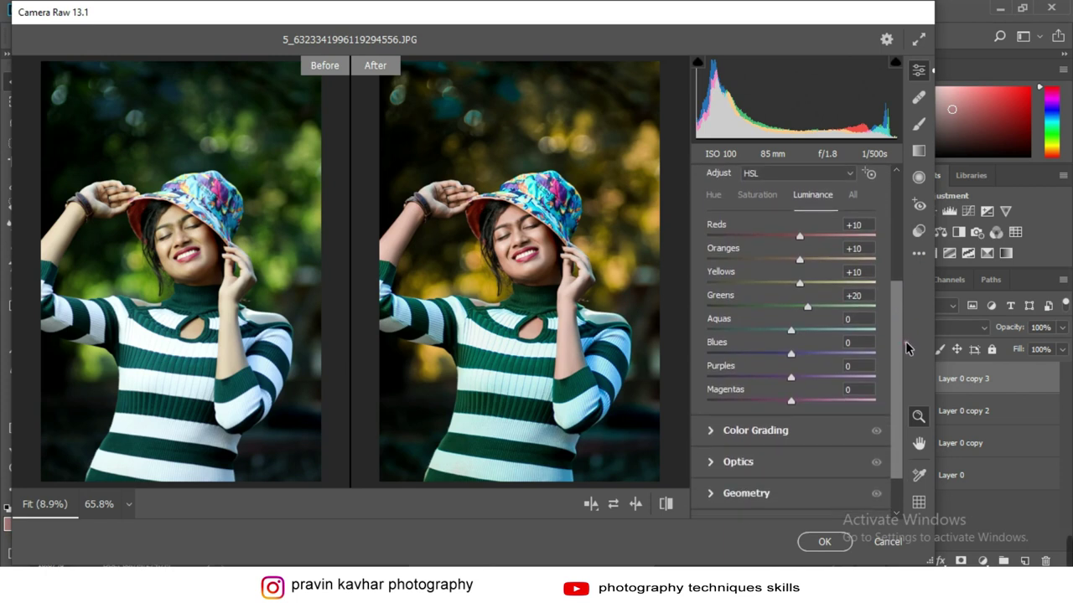
{"action": "left_click", "coordinate": [771, 428]}
- Tint the shadows yellow (H 52, S 8) and the highlights cyan (H 180, S 4)
{"action": "left_click_drag", "start_coordinate": [740, 413], "coordinate": [741, 411]}
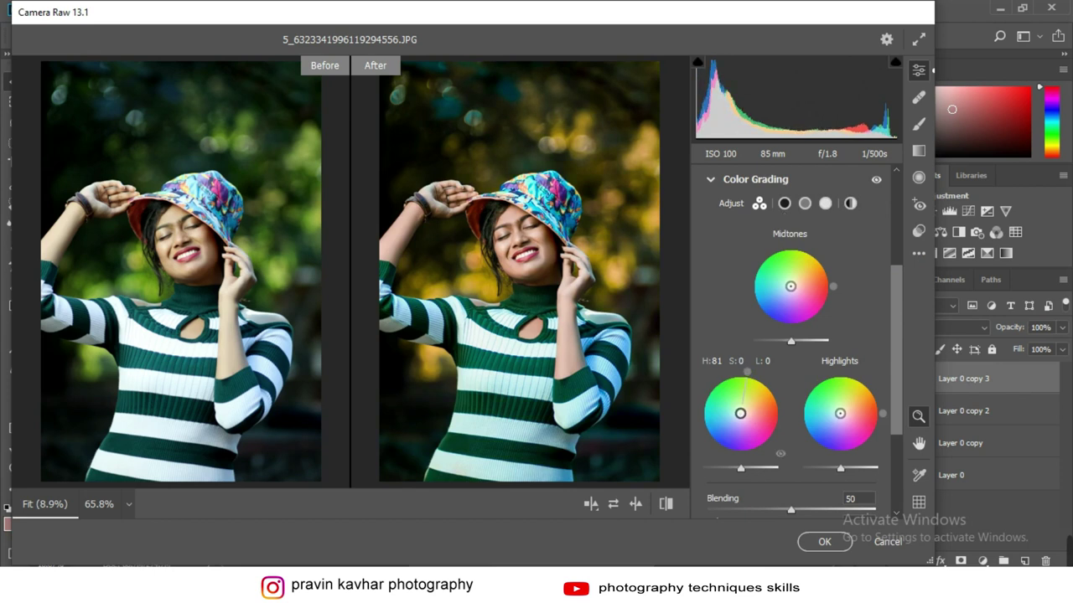
{"action": "mouse_move", "coordinate": [744, 370]}
{"action": "left_mouse_down"}
{"action": "mouse_move", "coordinate": [773, 385]}
{"action": "mouse_move", "coordinate": [741, 412]}
{"action": "left_mouse_up"}
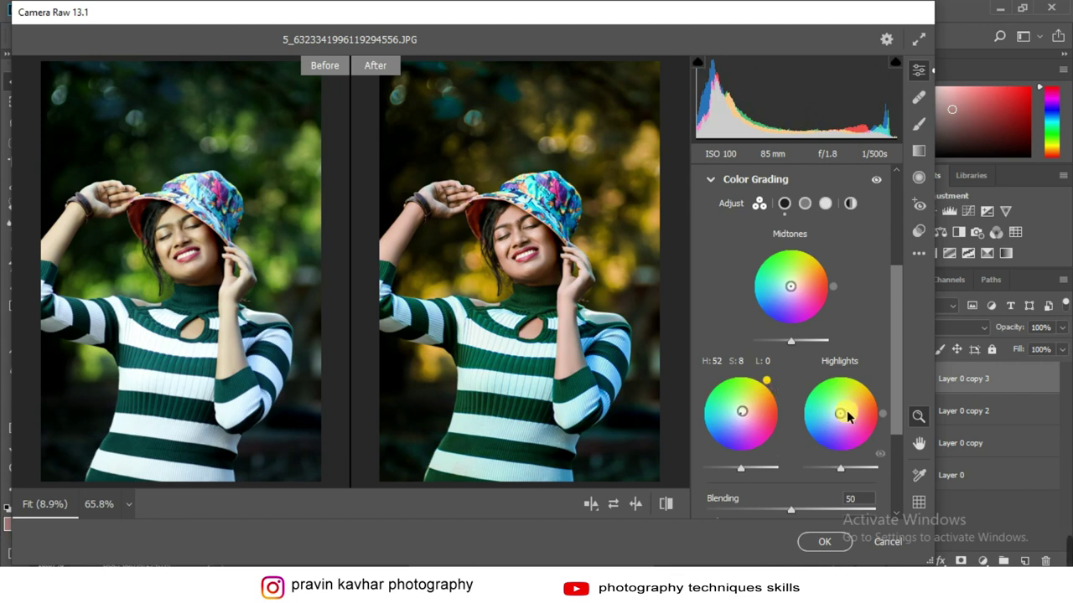
{"action": "mouse_move", "coordinate": [836, 419]}
{"action": "left_mouse_down"}
{"action": "mouse_move", "coordinate": [827, 451]}
{"action": "mouse_move", "coordinate": [833, 413]}
{"action": "left_mouse_up"}
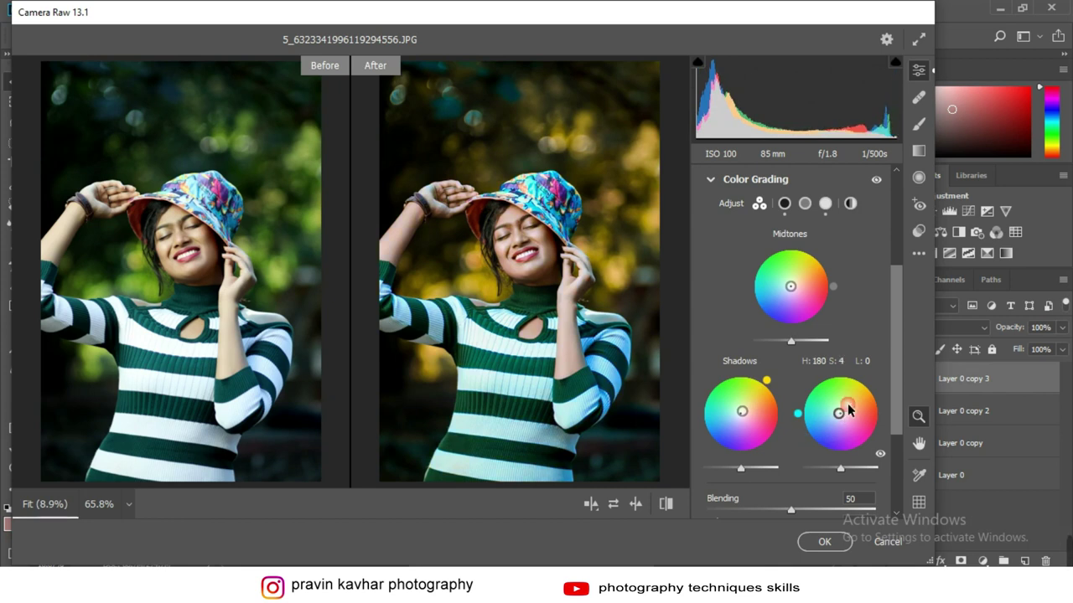
{"action": "left_click_drag", "start_coordinate": [894, 377], "coordinate": [899, 454]}
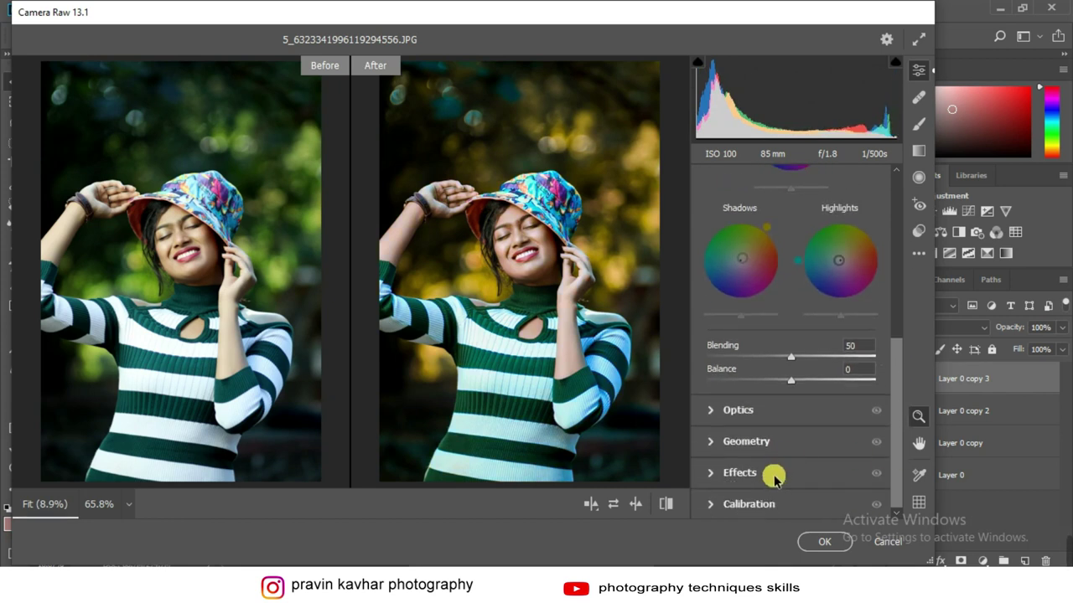
- Add a -10 vignette in the Effects settings
{"action": "left_click", "coordinate": [774, 474]}
{"action": "left_click_drag", "start_coordinate": [790, 346], "coordinate": [776, 345]}
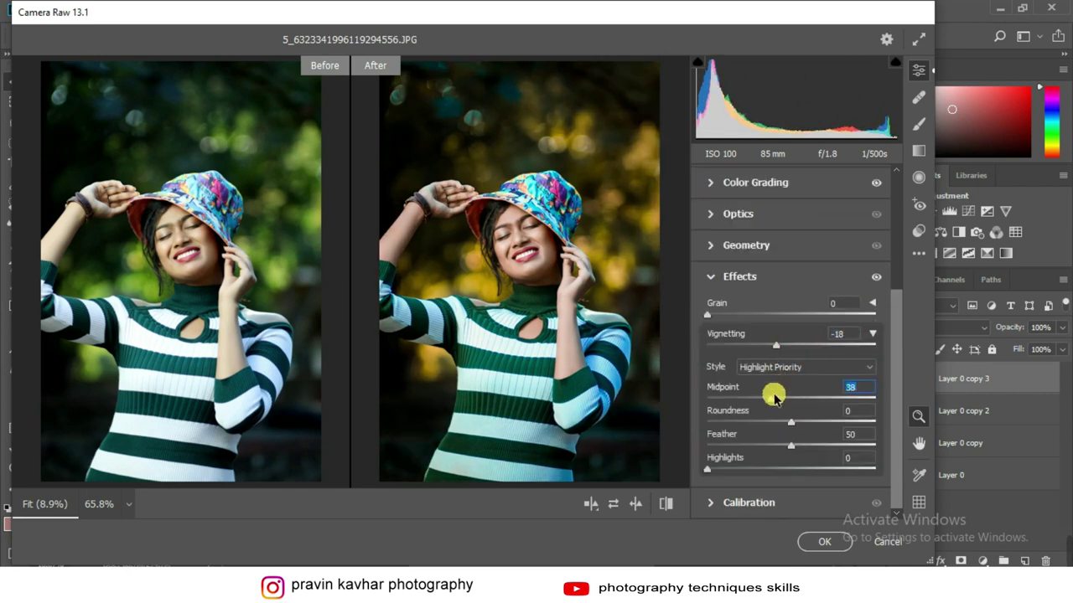
{"action": "left_click_drag", "start_coordinate": [775, 345], "coordinate": [780, 346]}
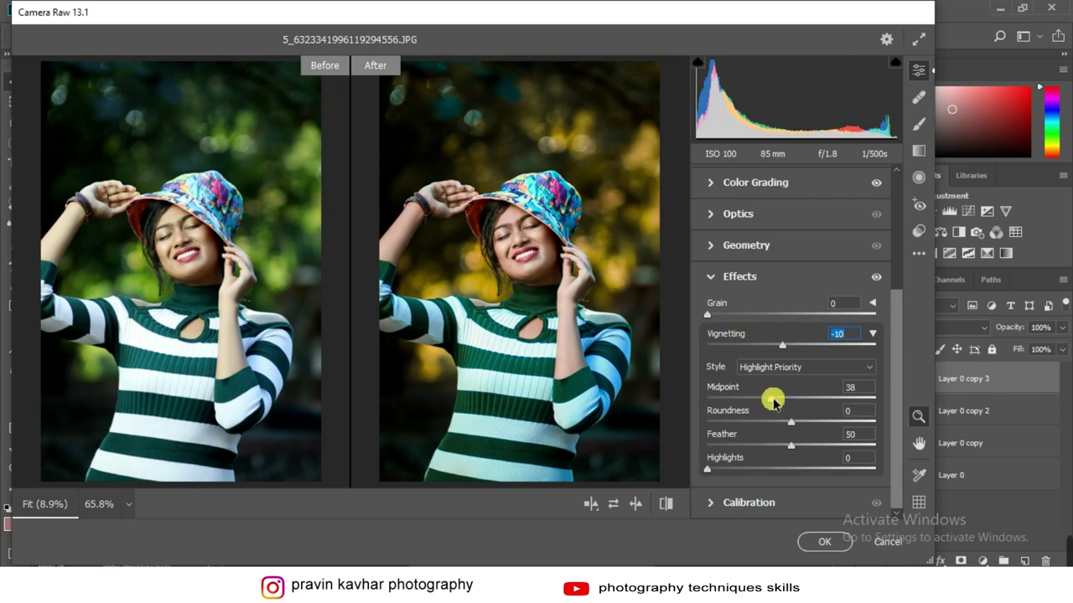
{"action": "left_click", "coordinate": [713, 277]}
- Set Green Primary Hue +10, Green Saturation -27 and Blue Primary Saturation 10
{"action": "left_click", "coordinate": [745, 493]}
{"action": "mouse_move", "coordinate": [790, 409]}
{"action": "left_mouse_down"}
{"action": "mouse_move", "coordinate": [867, 412]}
{"action": "mouse_move", "coordinate": [729, 434]}
{"action": "mouse_move", "coordinate": [776, 429]}
{"action": "left_mouse_up"}
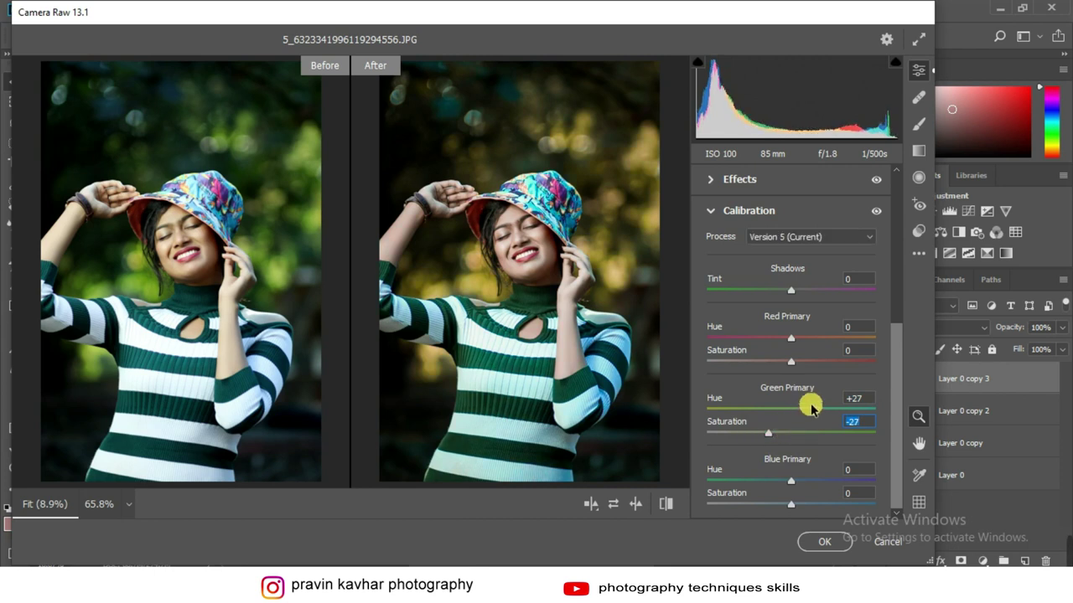
{"action": "left_click_drag", "start_coordinate": [813, 409], "coordinate": [793, 409]}
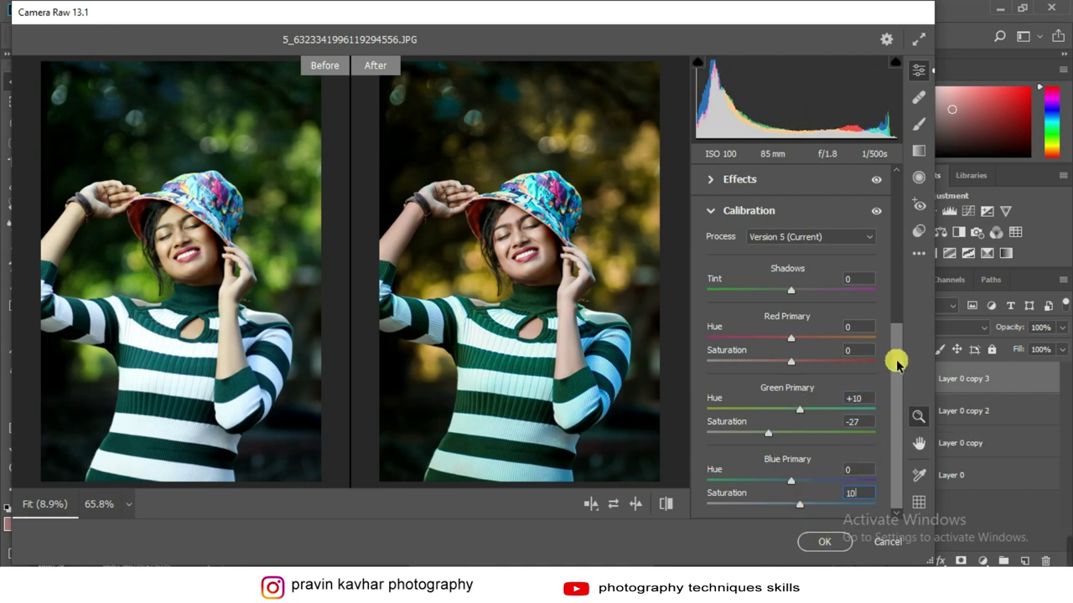
{"action": "left_click_drag", "start_coordinate": [894, 360], "coordinate": [893, 324]}
{"action": "scroll", "coordinate": [768, 358], "scroll_direction": "up", "scroll_amount": 3}
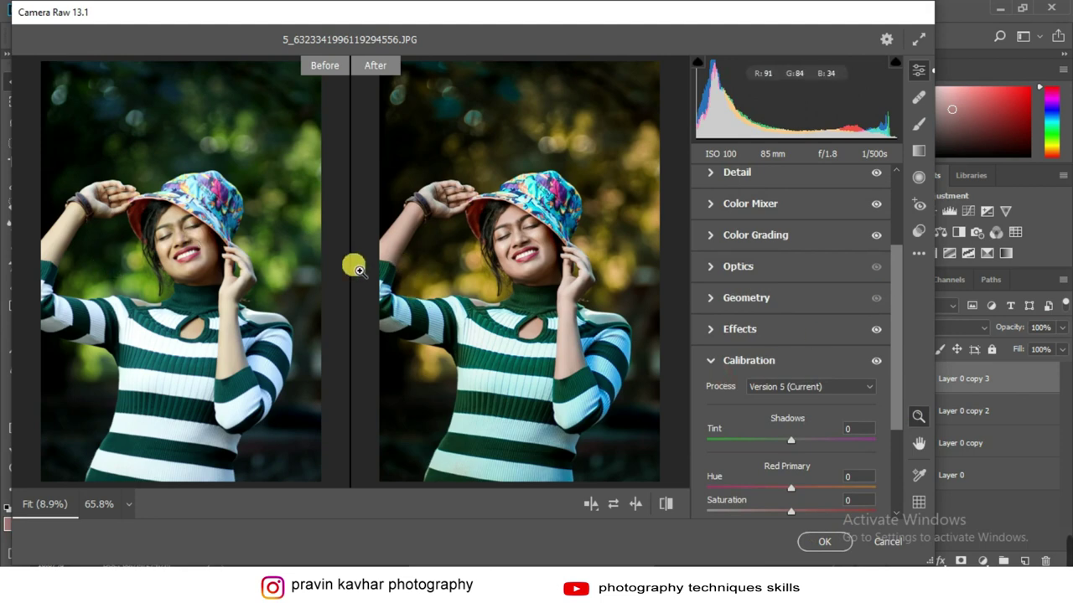
{"action": "left_click", "coordinate": [543, 261]}
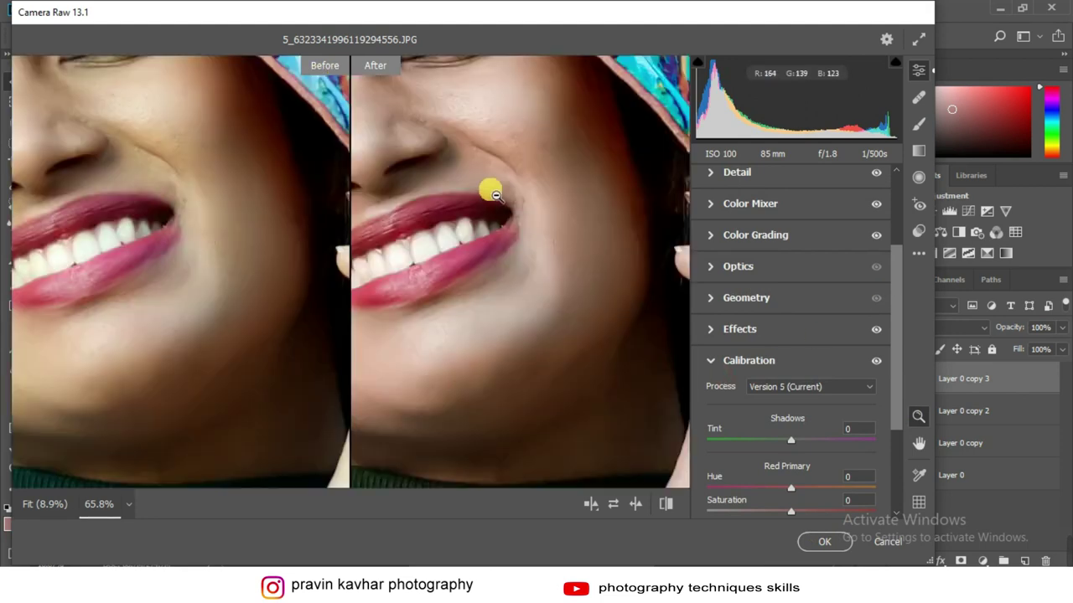
{"action": "left_click_drag", "start_coordinate": [513, 183], "coordinate": [548, 271]}
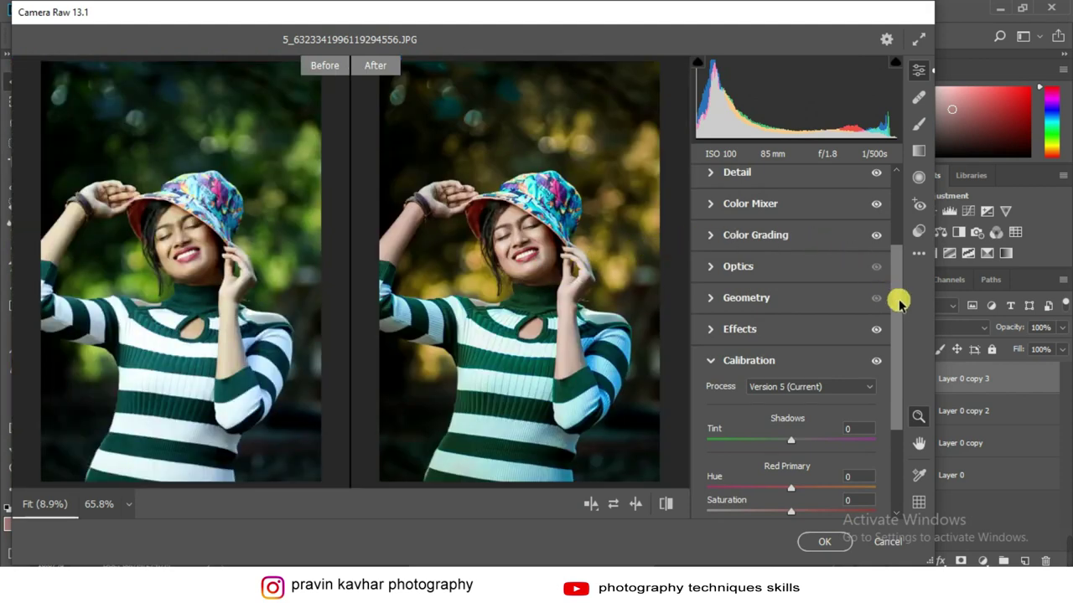
{"action": "left_click_drag", "start_coordinate": [895, 297], "coordinate": [894, 190]}
- Choose Save Settings and browse to the Downloads > birthday banner PLP file folder
{"action": "left_click", "coordinate": [919, 253]}
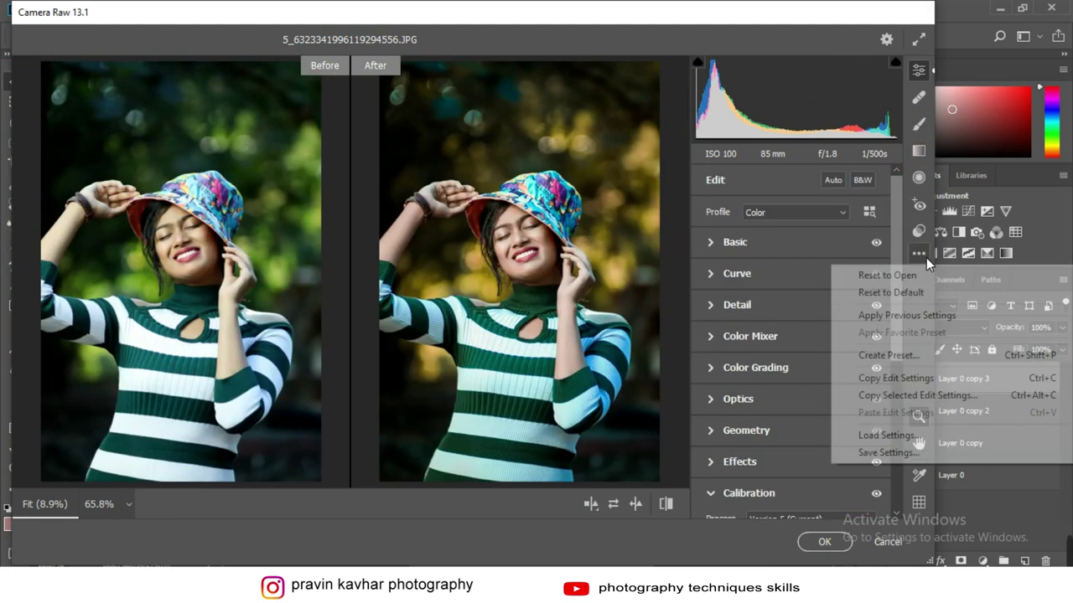
{"action": "left_click", "coordinate": [888, 453]}
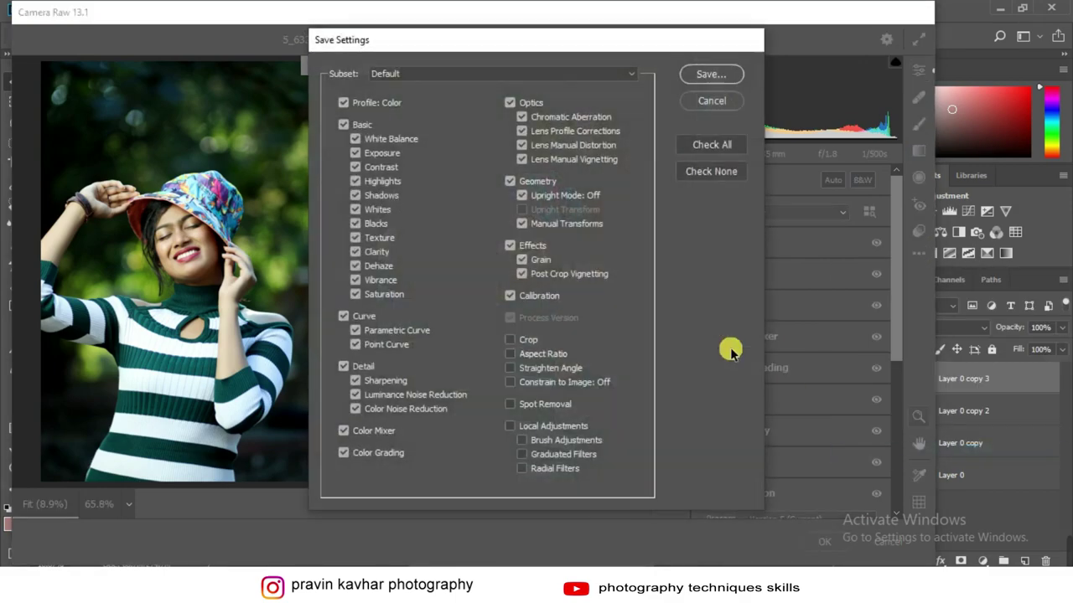
{"action": "left_click", "coordinate": [708, 74]}
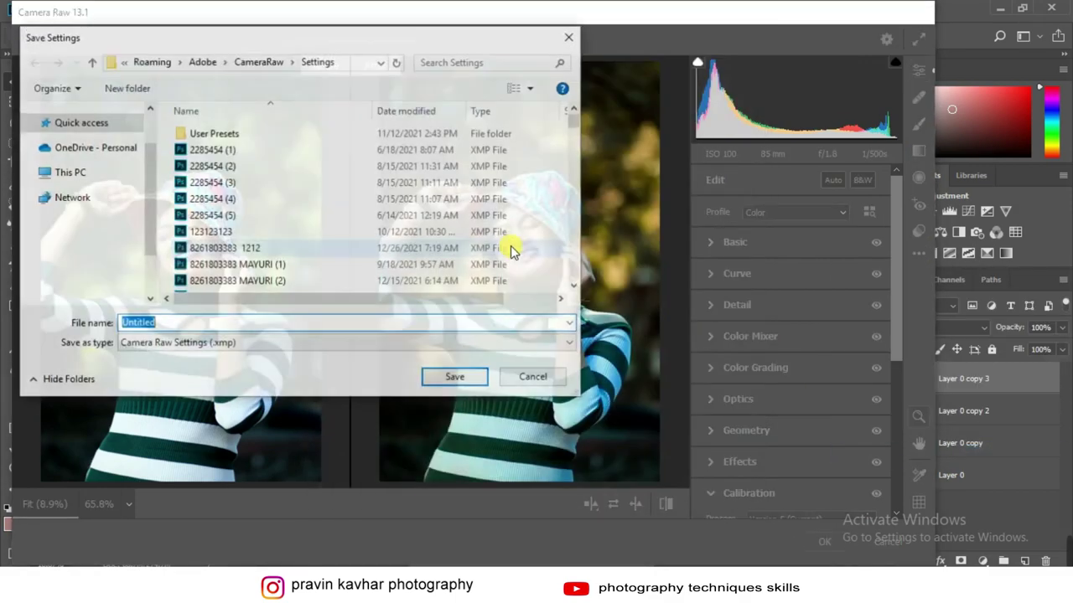
{"action": "left_click", "coordinate": [107, 303]}
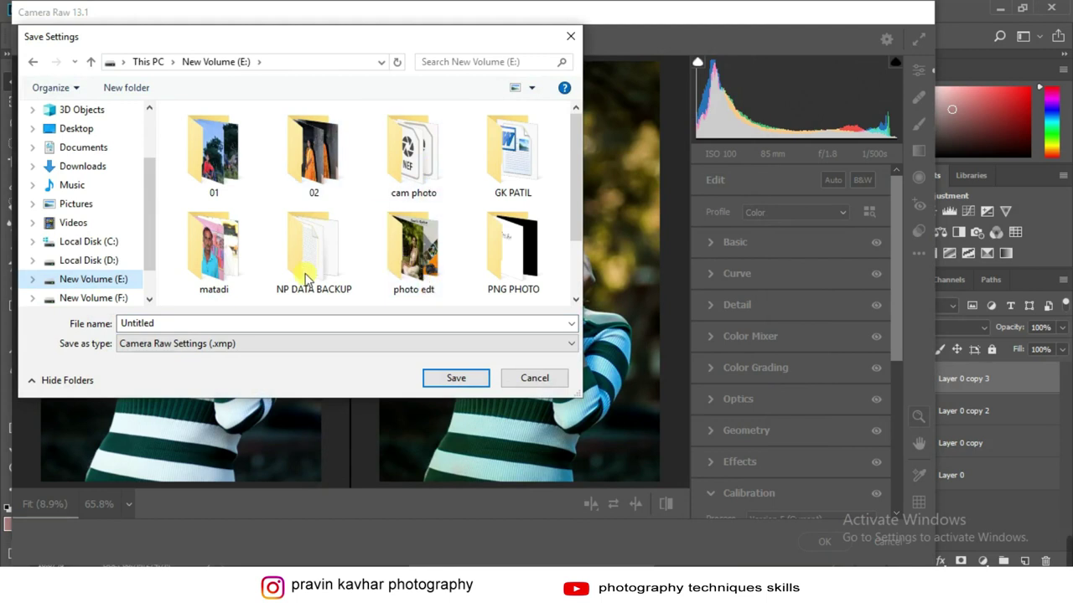
{"action": "left_click", "coordinate": [82, 166]}
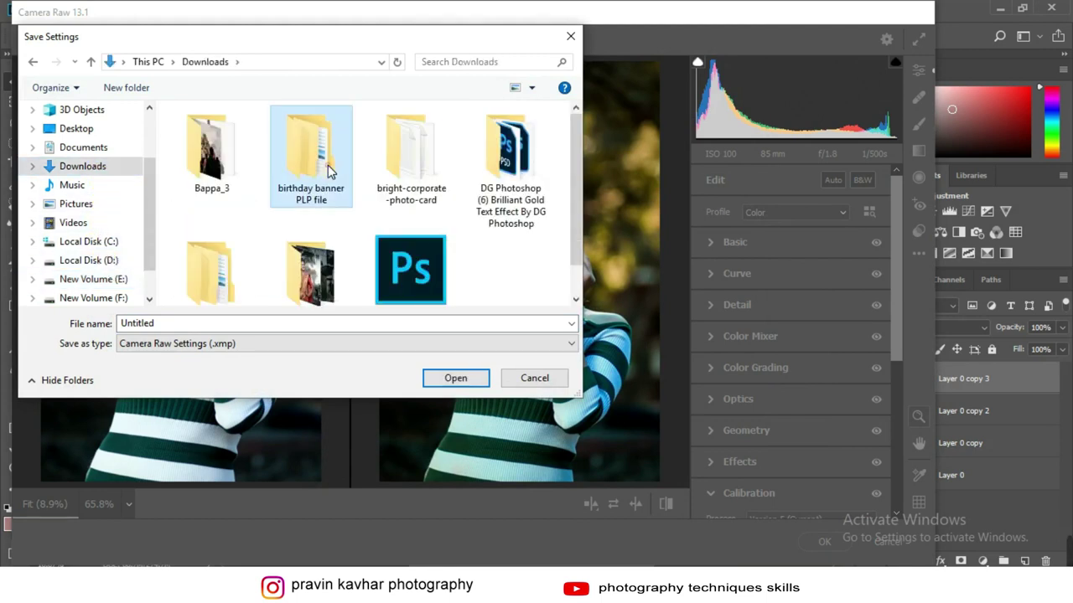
{"action": "double_click", "coordinate": [290, 176]}
{"action": "double_click", "coordinate": [210, 168]}
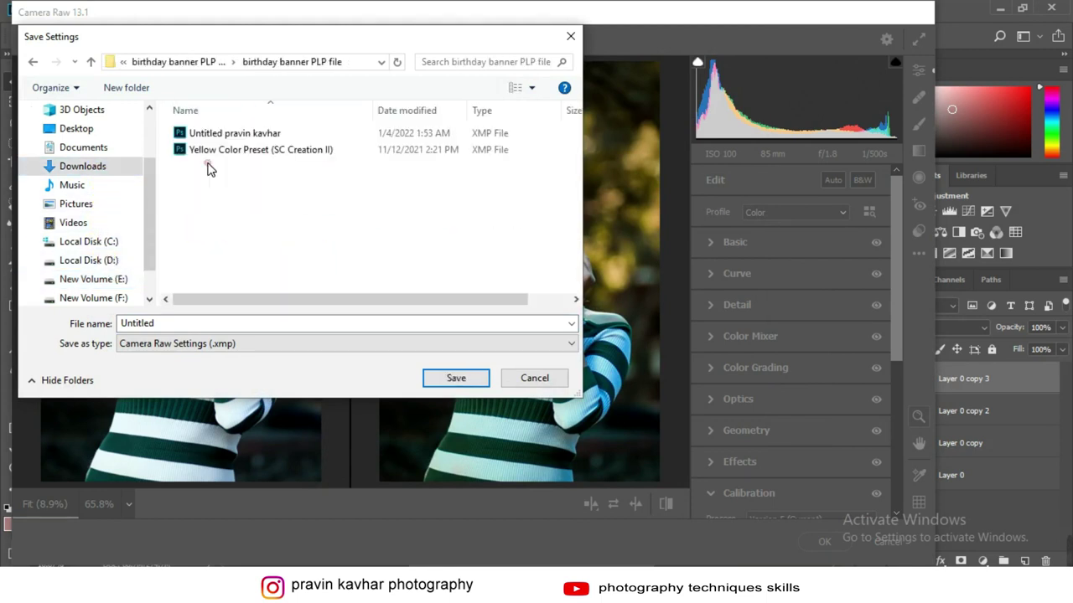
- Name and save the .xmp settings preset, then apply the grade to the photo
{"action": "double_click", "coordinate": [235, 325]}
{"action": "left_click", "coordinate": [234, 323]}
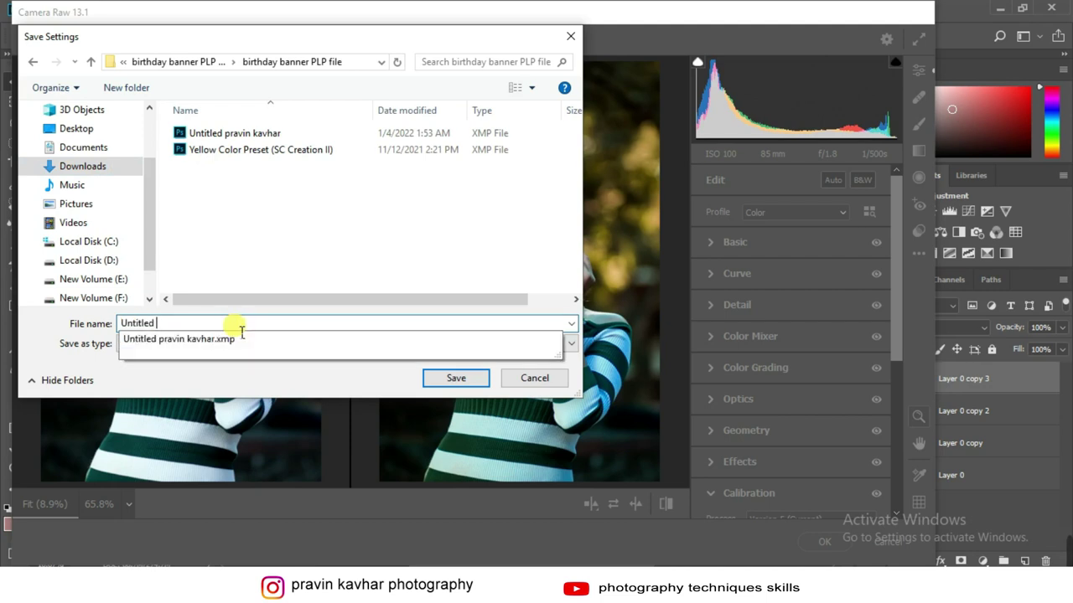
{"action": "type", "text": "ph"}
{"action": "key", "text": "BackSpace"}
{"action": "type", "text": "k"}
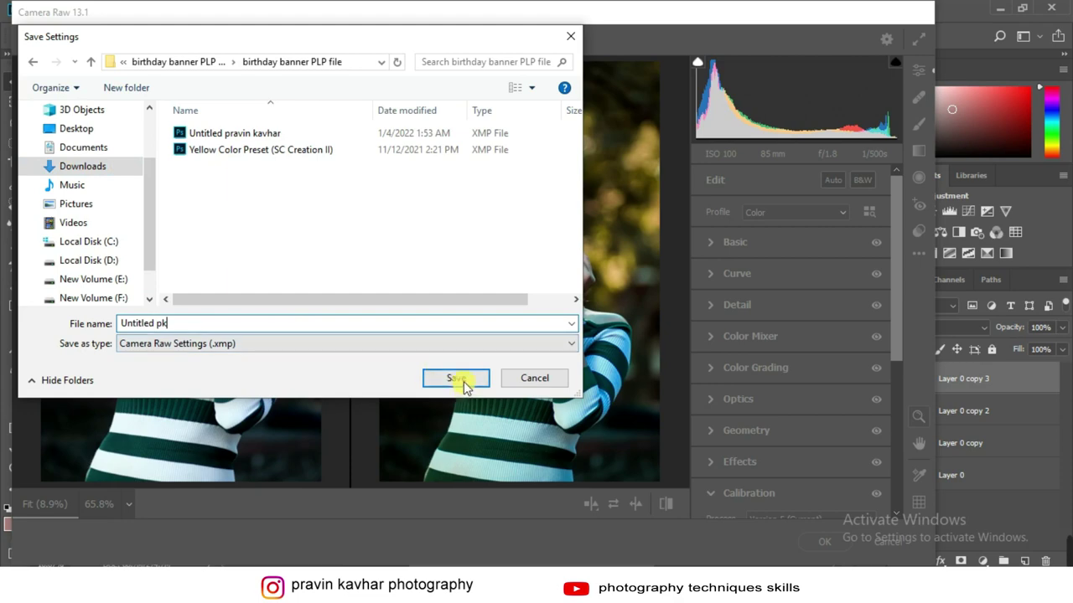
{"action": "left_click", "coordinate": [463, 381]}
{"action": "left_click", "coordinate": [828, 539]}
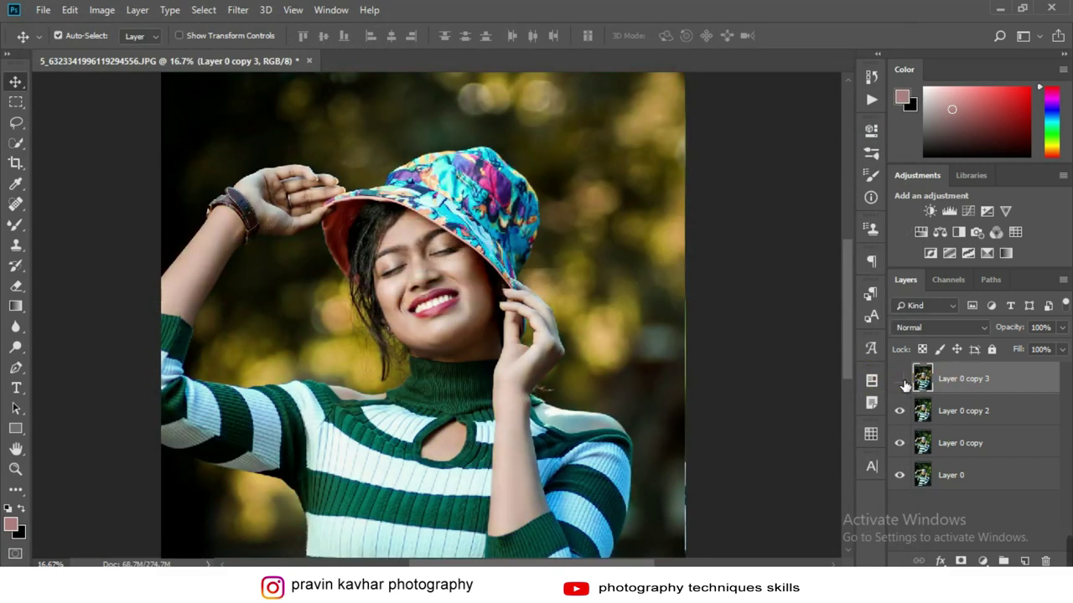
- Duplicate Layer 0 copy 3 as Layer 0 copy 4 and check the Imagenomic filter menu
{"action": "left_click", "coordinate": [899, 379]}
{"action": "left_click_drag", "start_coordinate": [994, 379], "coordinate": [1024, 561]}
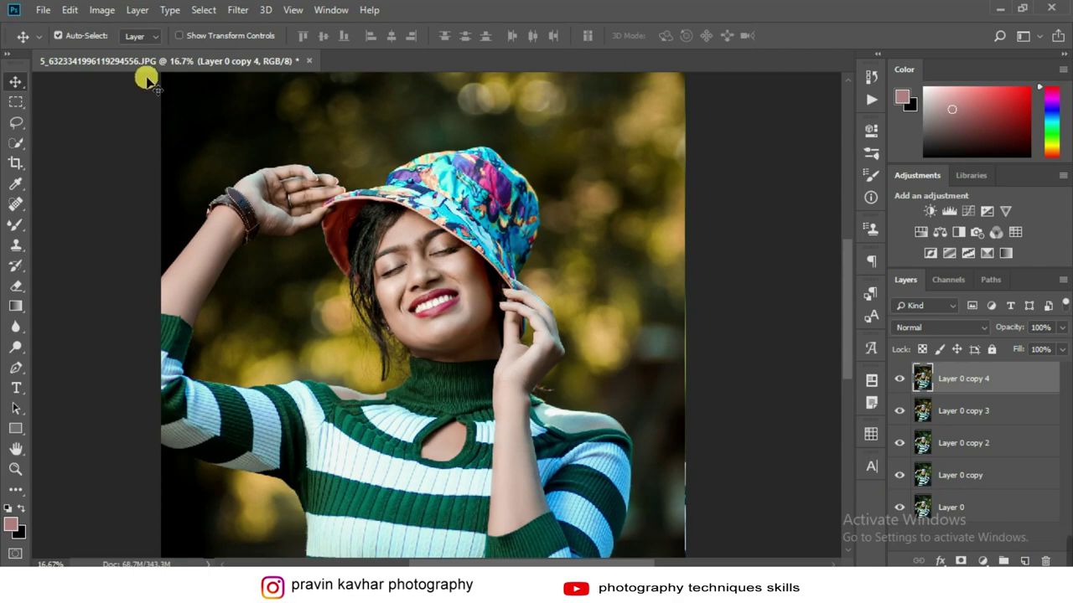
{"action": "left_click", "coordinate": [238, 10]}
{"action": "mouse_move", "coordinate": [263, 346]}
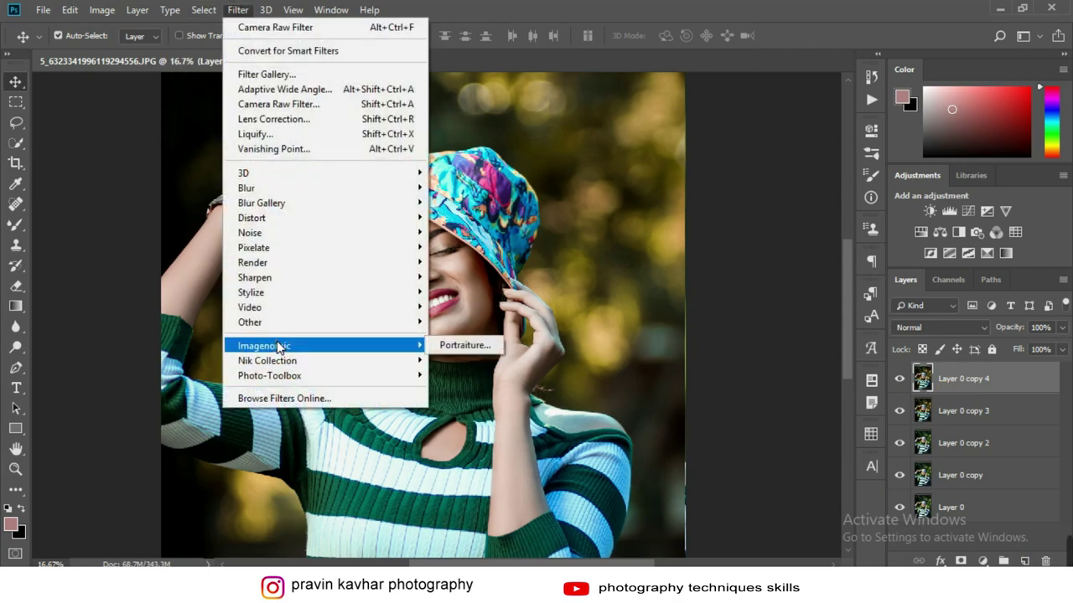
{"action": "left_click_drag", "start_coordinate": [423, 253], "coordinate": [433, 261]}
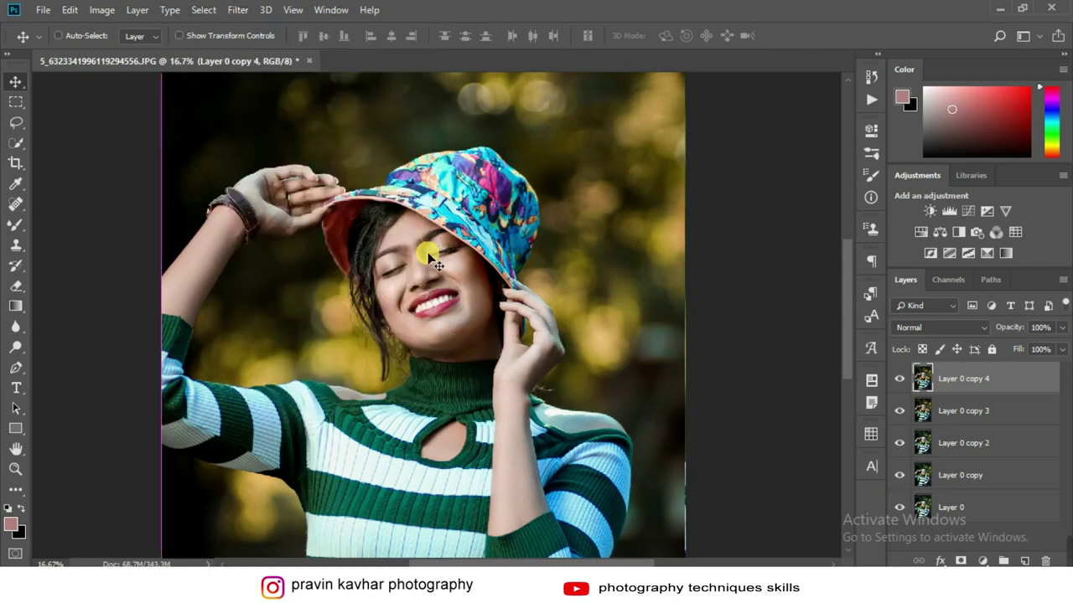
- Zoom in on the face and select the Mixer Brush (Wet 12%, Load 24%, Mix 100%)
{"action": "scroll", "coordinate": [427, 255], "scroll_direction": "up", "scroll_amount": 2}
{"action": "scroll", "coordinate": [427, 256], "scroll_direction": "up", "scroll_amount": 1}
{"action": "scroll", "coordinate": [427, 255], "scroll_direction": "up", "scroll_amount": 1}
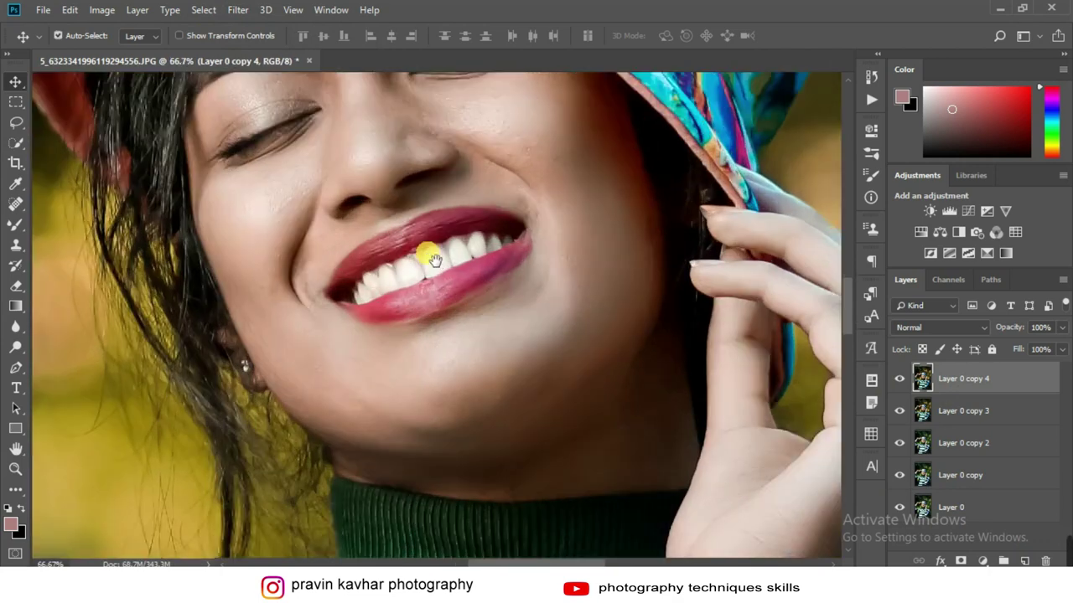
{"action": "left_click_drag", "start_coordinate": [445, 310], "coordinate": [455, 364]}
{"action": "left_click_drag", "start_coordinate": [404, 232], "coordinate": [385, 296]}
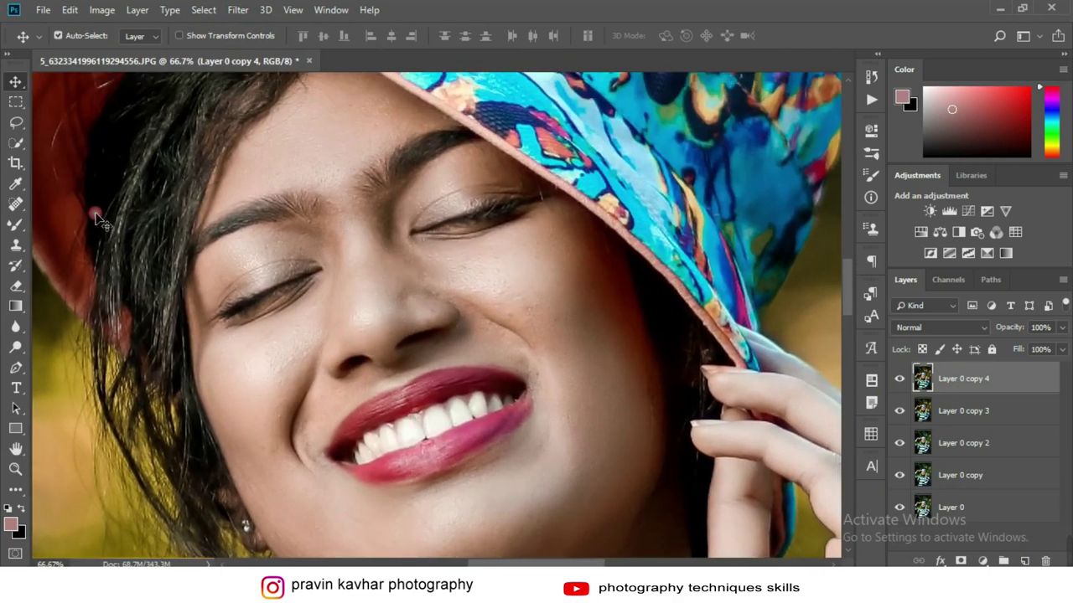
{"action": "right_click", "coordinate": [11, 225]}
{"action": "left_click", "coordinate": [60, 268]}
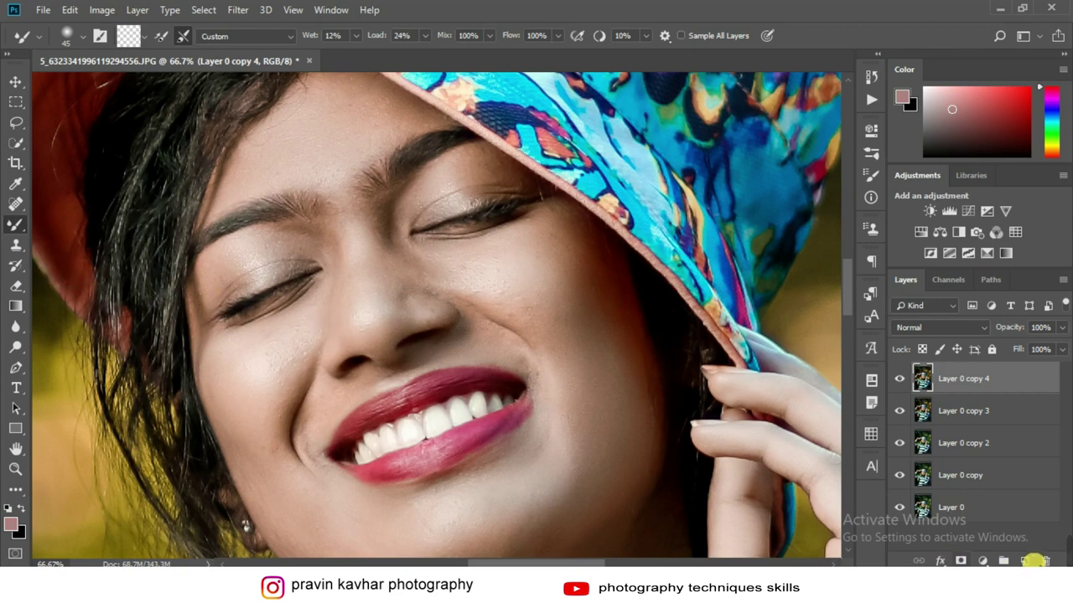
{"action": "mouse_move", "coordinate": [674, 506]}
{"action": "mouse_move", "coordinate": [872, 553]}
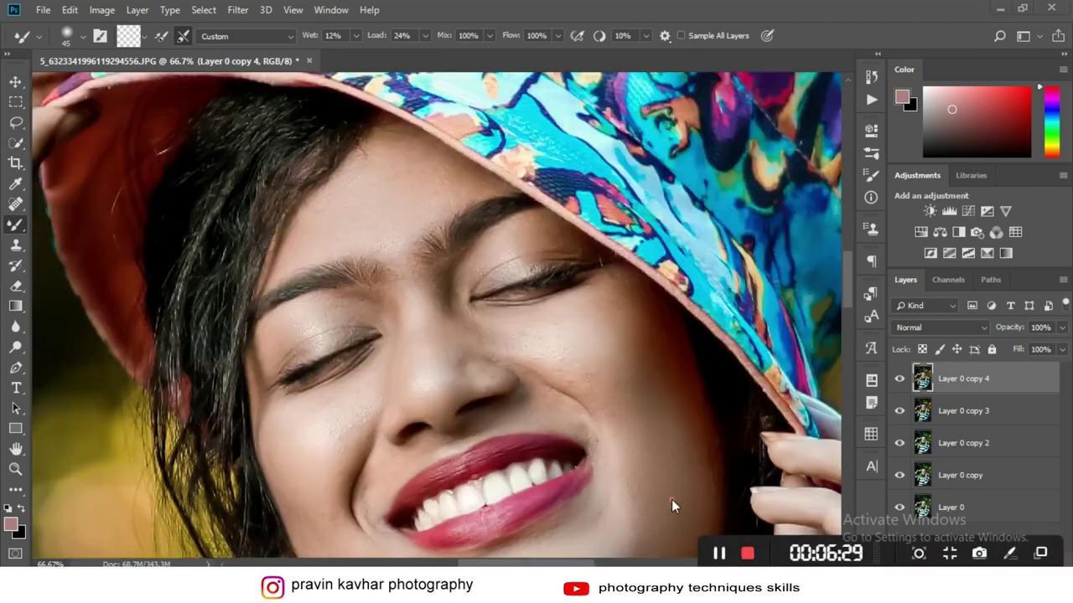
- Blend the forehead and eyelid skin and smooth the red cheek blemish with a 60–90 brush
{"action": "left_click_drag", "start_coordinate": [390, 202], "coordinate": [401, 206]}
{"action": "key", "text": "bracketright"}
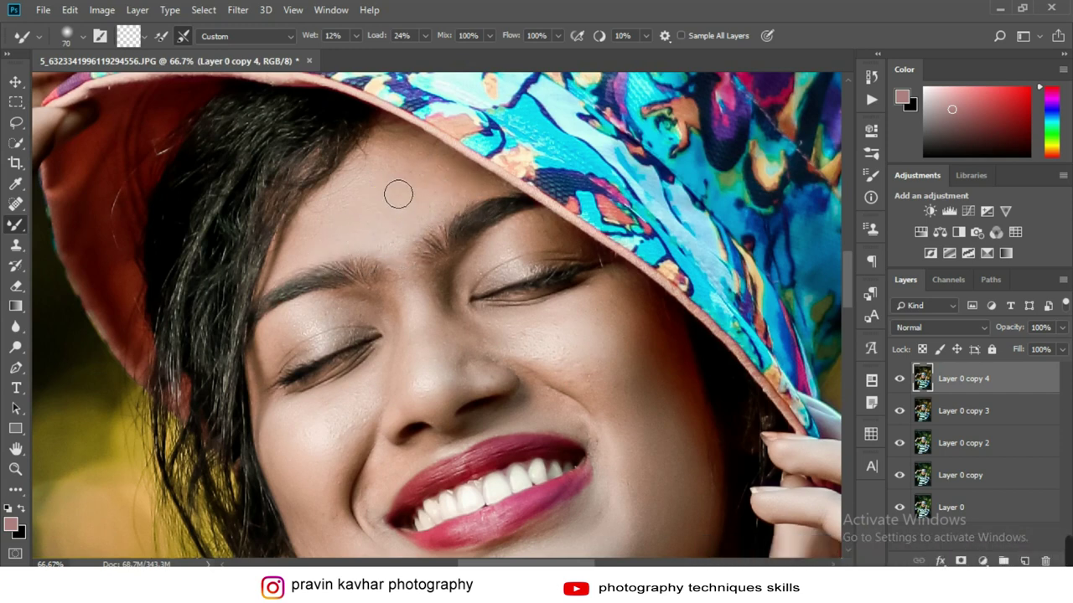
{"action": "key", "text": "bracketleft"}
{"action": "left_click_drag", "start_coordinate": [318, 323], "coordinate": [310, 341]}
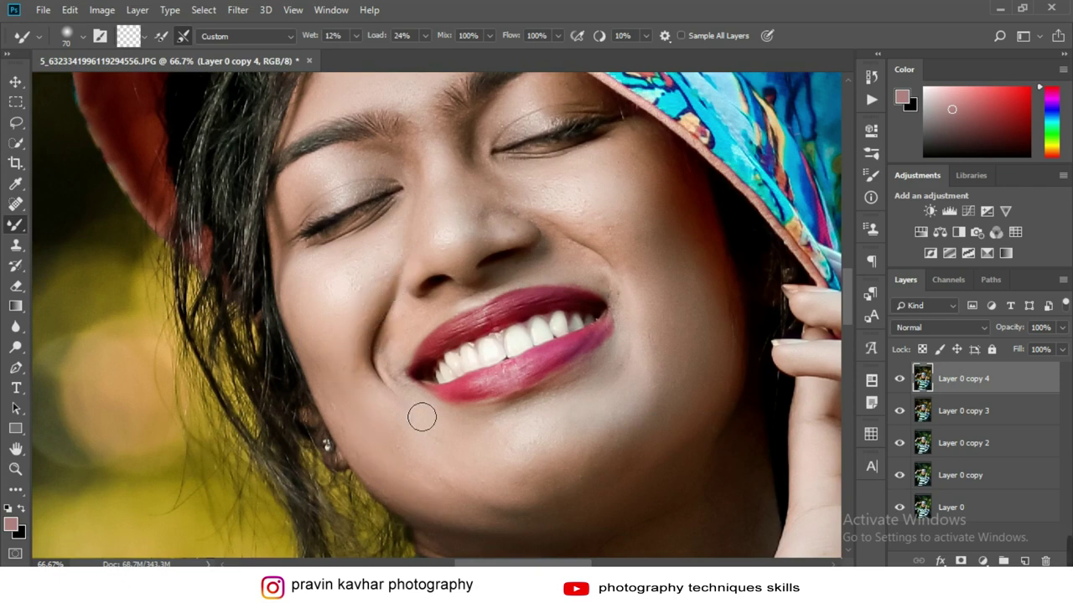
{"action": "key", "text": "bracketright"}
{"action": "key", "text": "bracketright"}
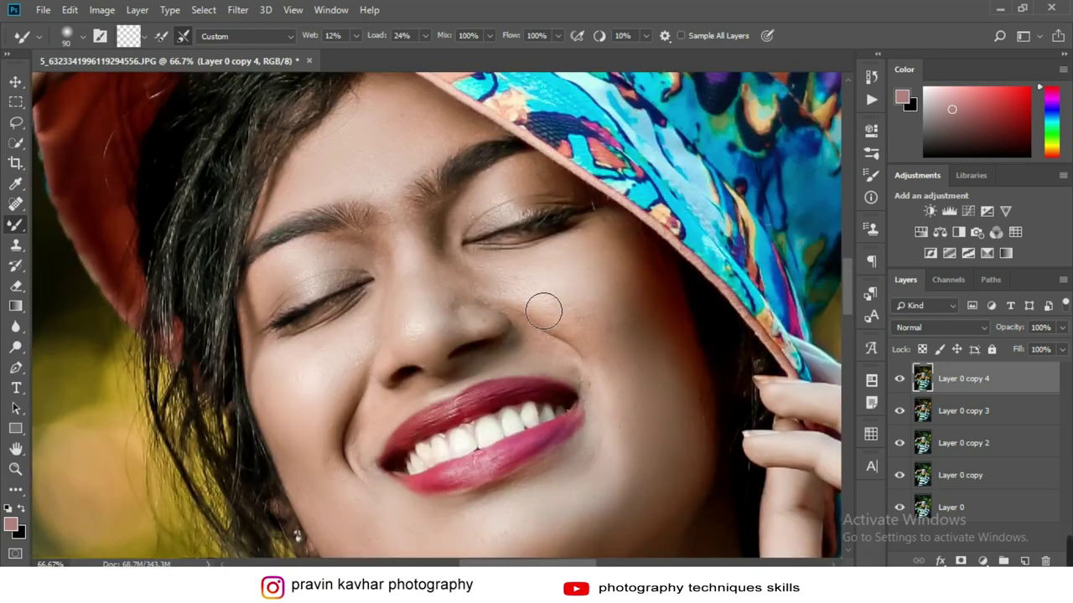
{"action": "left_click_drag", "start_coordinate": [608, 337], "coordinate": [613, 342]}
- Blend the nose bridge, left eyelid and skin between the brows with a 50–70 brush
{"action": "left_click", "coordinate": [422, 242]}
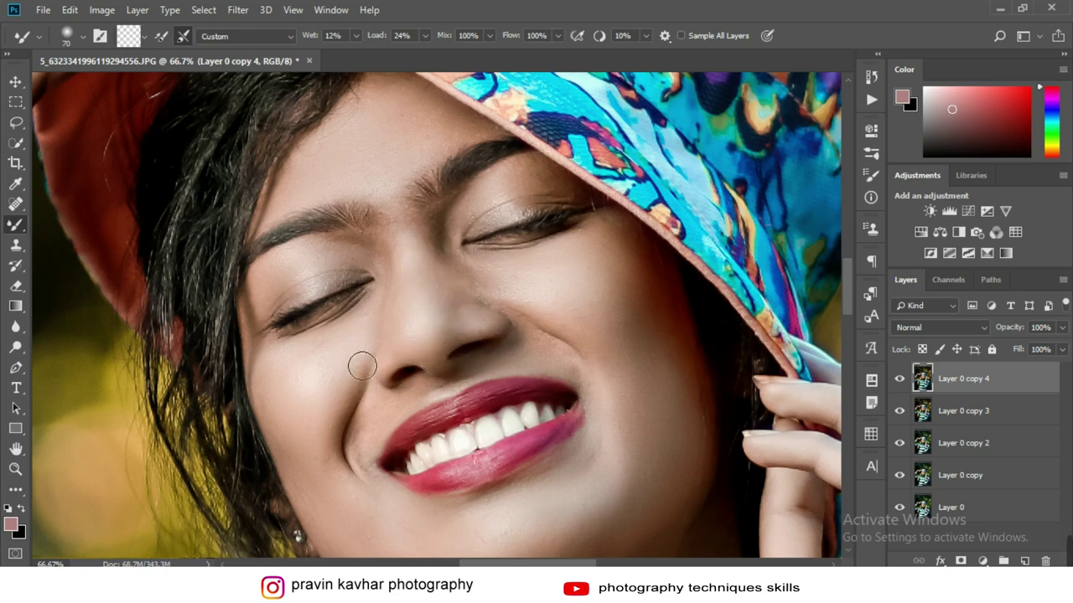
{"action": "left_click_drag", "start_coordinate": [336, 286], "coordinate": [352, 303]}
{"action": "key", "text": "bracketleft"}
{"action": "key", "text": "bracketleft"}
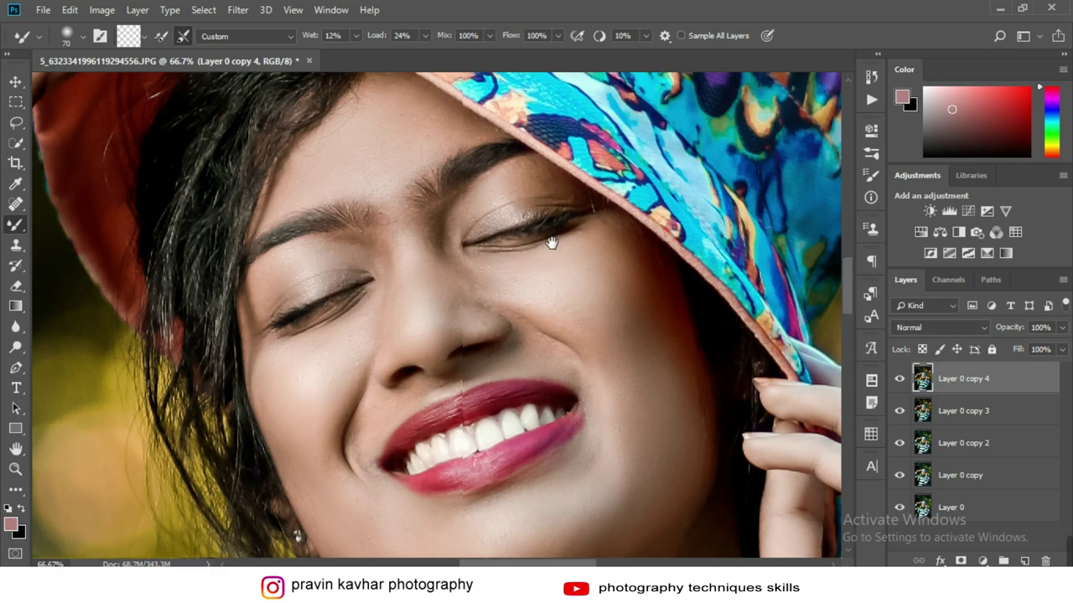
{"action": "scroll", "coordinate": [503, 235], "scroll_direction": "up", "scroll_amount": 1}
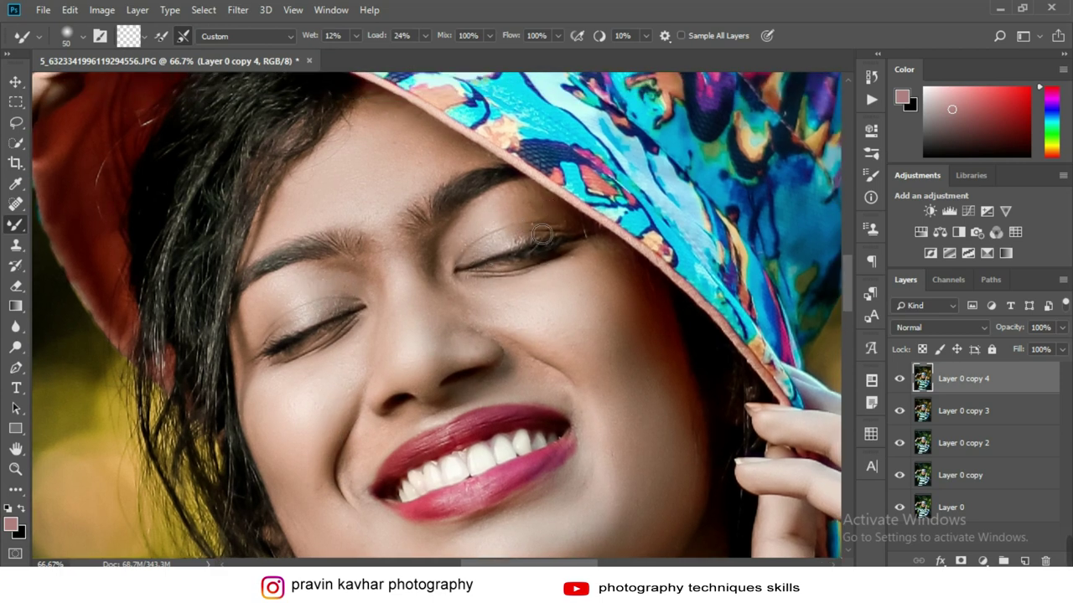
{"action": "key", "text": "bracketright"}
{"action": "key", "text": "bracketright"}
{"action": "left_click_drag", "start_coordinate": [390, 211], "coordinate": [403, 224]}
{"action": "left_click_drag", "start_coordinate": [416, 378], "coordinate": [382, 168]}
- Blend the shadow along the jawline with a 125 px mixer brush
{"action": "left_click_drag", "start_coordinate": [505, 325], "coordinate": [505, 228]}
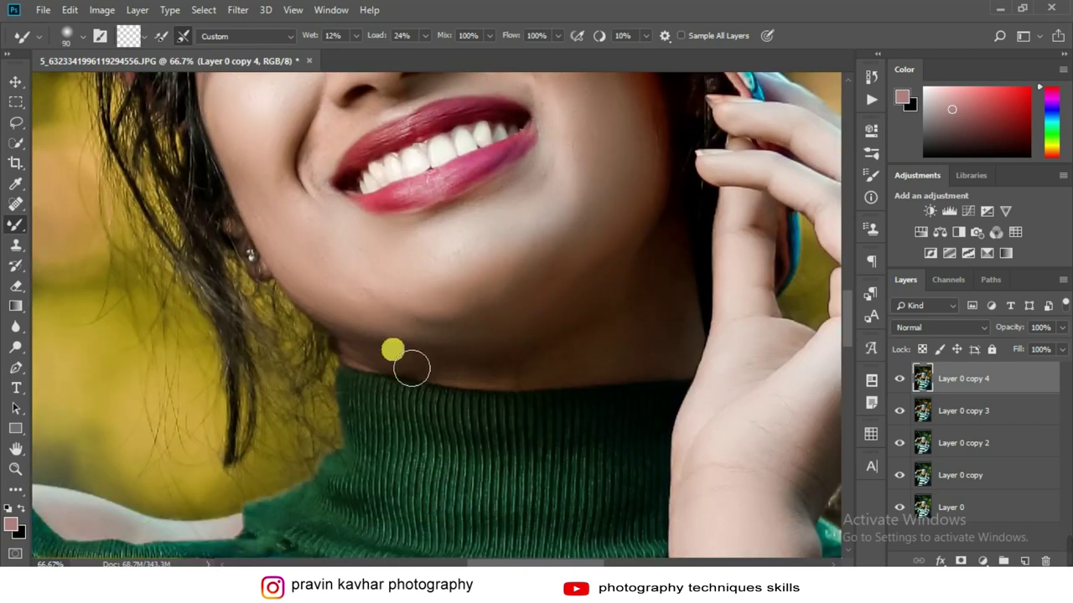
{"action": "left_click_drag", "start_coordinate": [436, 345], "coordinate": [369, 337]}
{"action": "key", "text": "bracketright"}
{"action": "key", "text": "bracketright"}
{"action": "left_click", "coordinate": [504, 335]}
- Smooth the forearm skin down to the elbow and around the raised hand
{"action": "left_click_drag", "start_coordinate": [504, 335], "coordinate": [376, 246]}
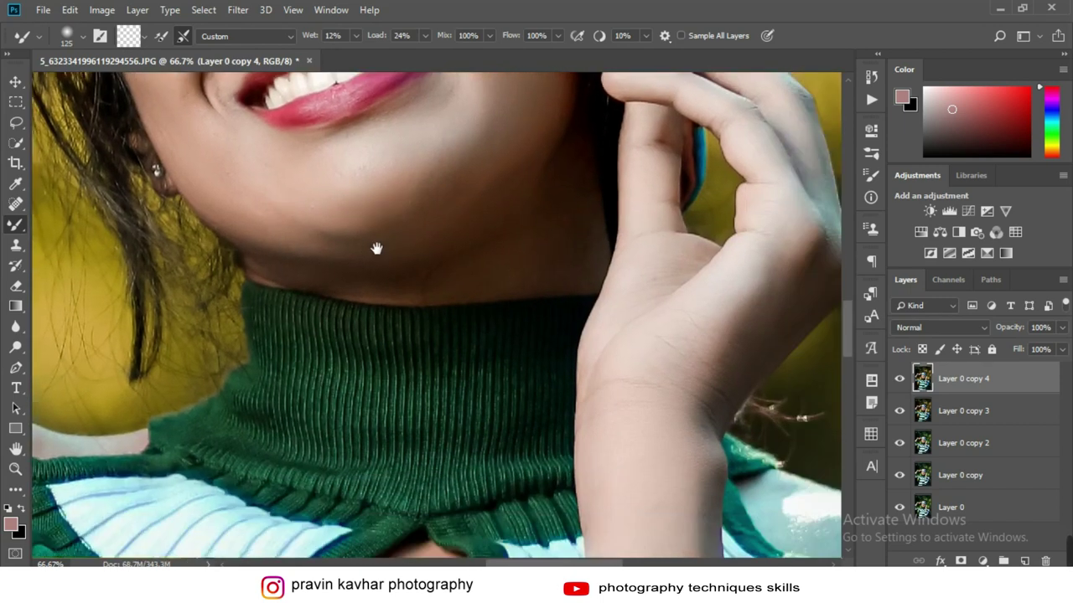
{"action": "left_click_drag", "start_coordinate": [493, 367], "coordinate": [562, 239]}
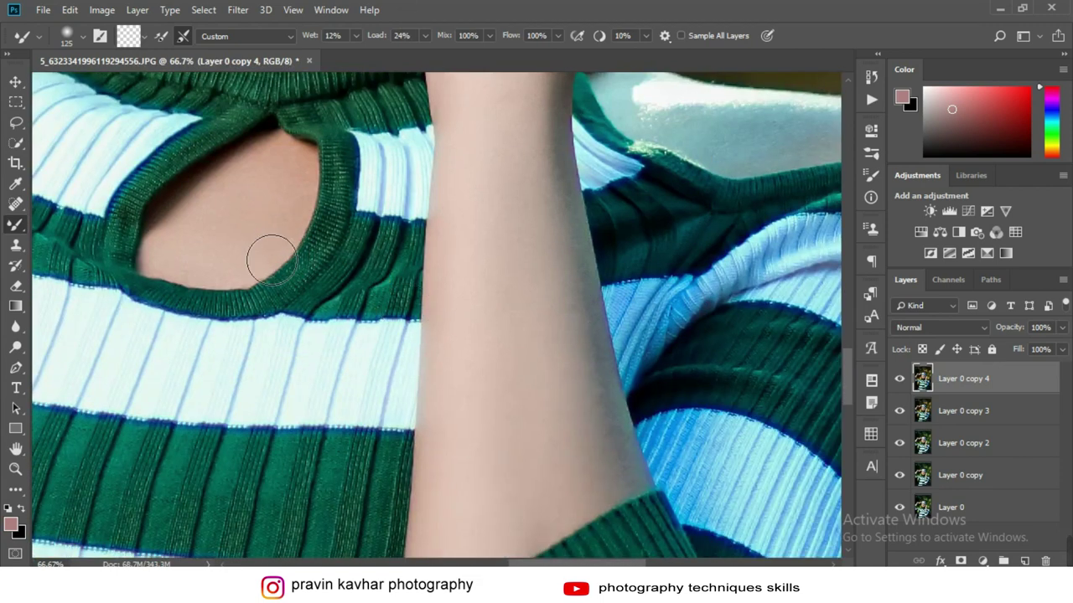
{"action": "scroll", "coordinate": [521, 289], "scroll_direction": "down", "scroll_amount": 3}
{"action": "left_click_drag", "start_coordinate": [529, 271], "coordinate": [505, 471]}
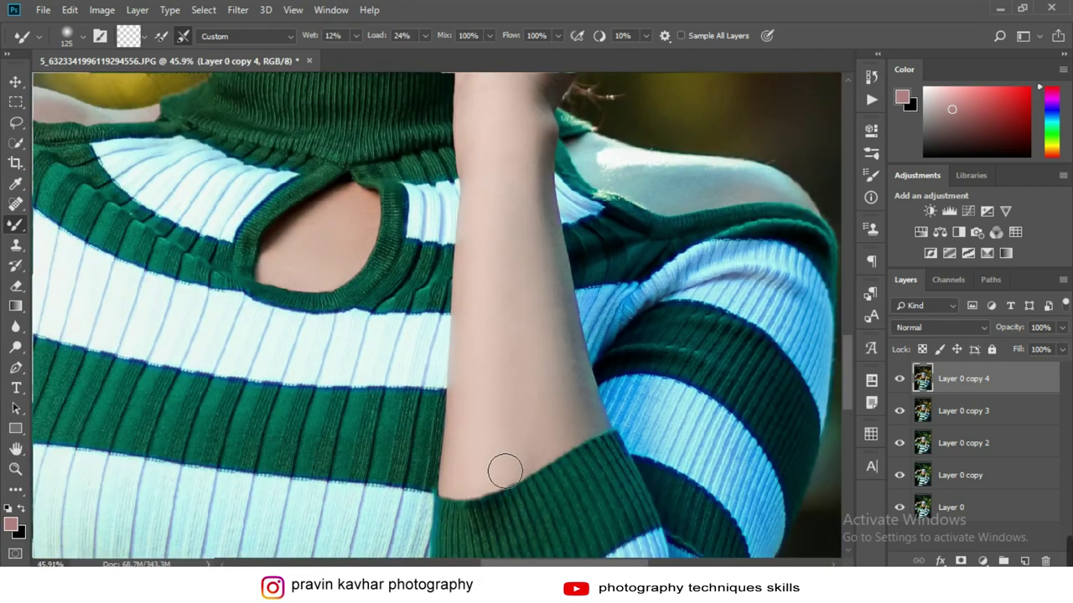
{"action": "left_click_drag", "start_coordinate": [526, 209], "coordinate": [545, 378]}
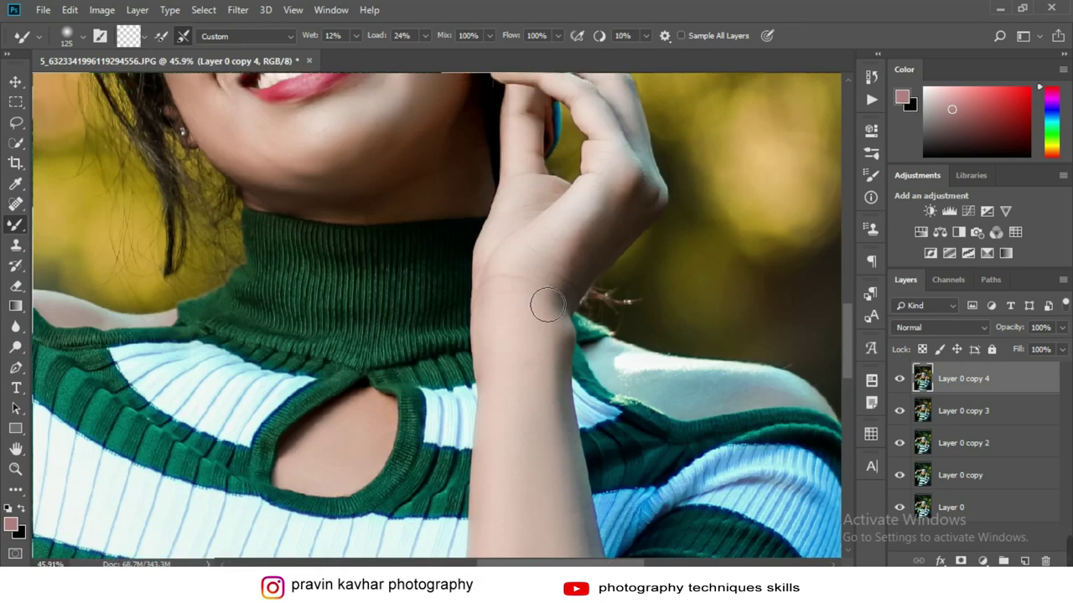
{"action": "left_click_drag", "start_coordinate": [522, 124], "coordinate": [526, 220]}
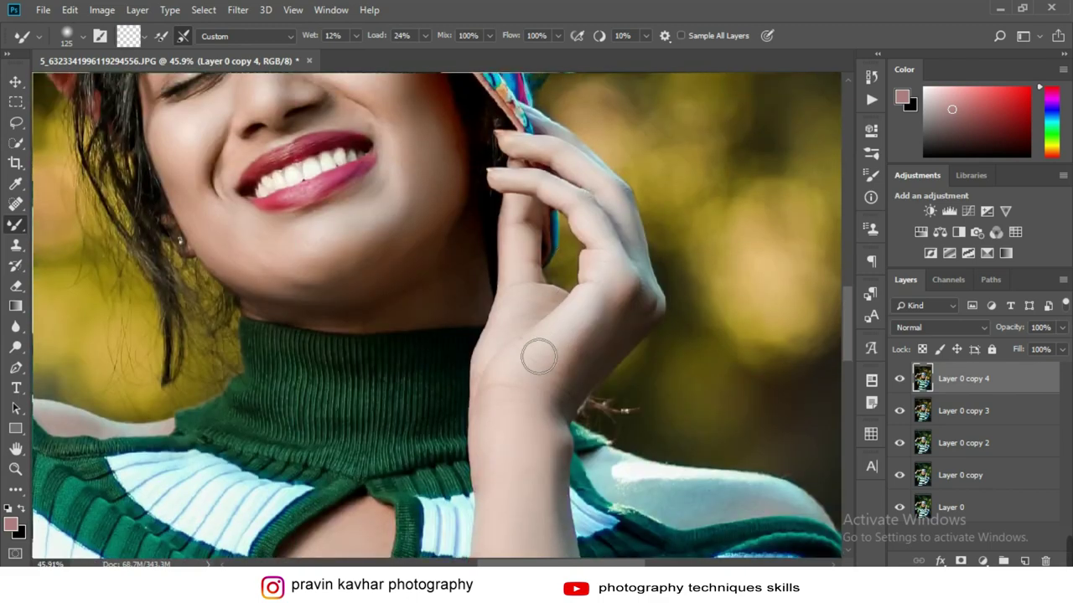
{"action": "mouse_move", "coordinate": [278, 408]}
{"action": "left_mouse_down"}
{"action": "mouse_move", "coordinate": [500, 221]}
{"action": "mouse_move", "coordinate": [464, 476]}
{"action": "mouse_move", "coordinate": [352, 293]}
{"action": "mouse_move", "coordinate": [386, 316]}
{"action": "left_mouse_up"}
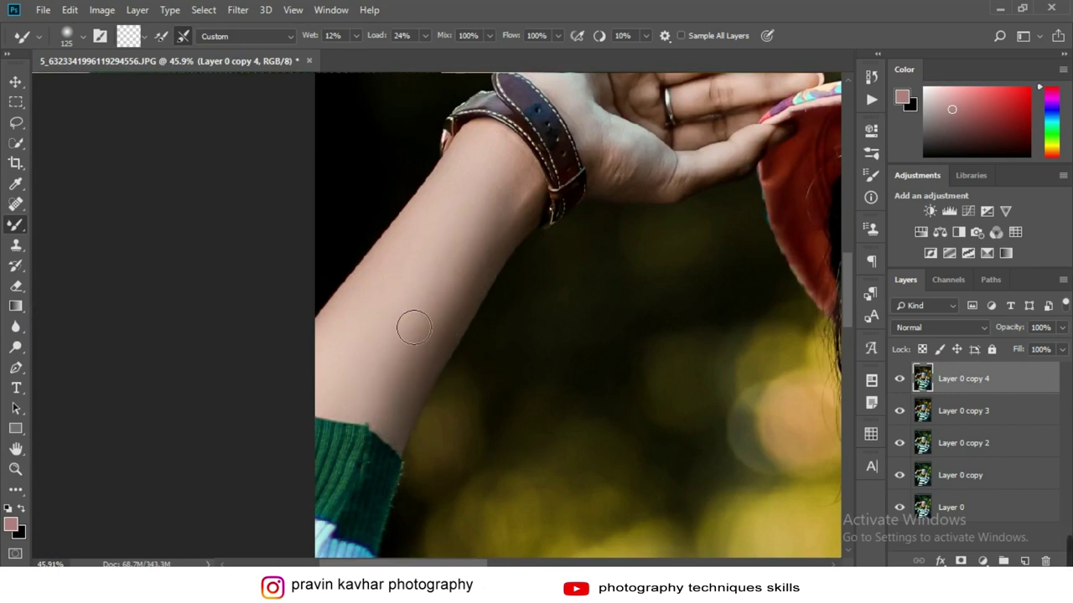
{"action": "left_click_drag", "start_coordinate": [500, 173], "coordinate": [387, 362]}
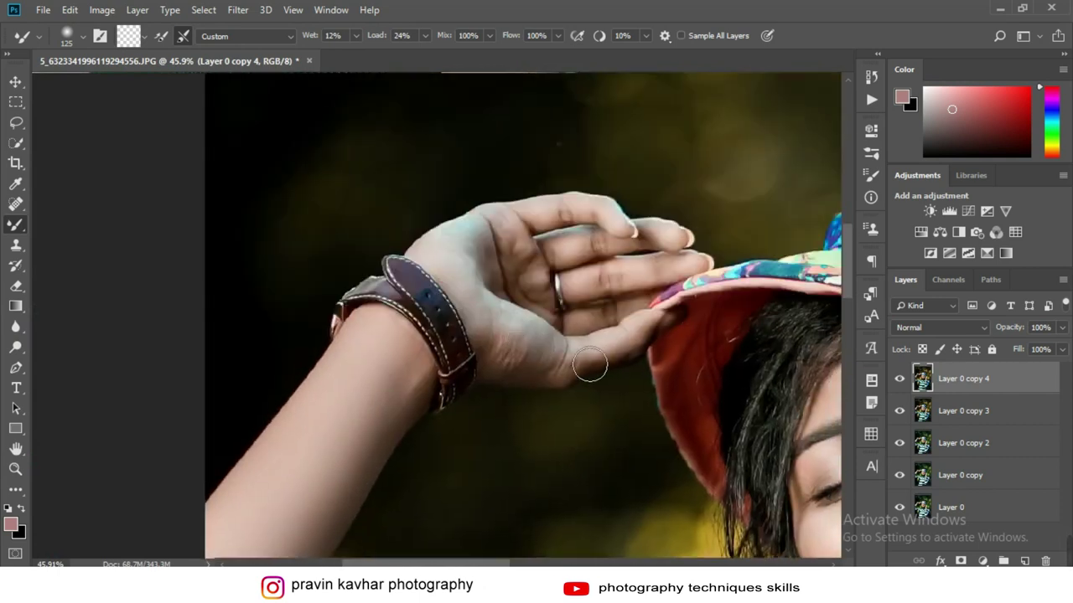
- Zoom out to the whole photo and select all the retouch copy layers
{"action": "left_click", "coordinate": [15, 81]}
{"action": "scroll", "coordinate": [618, 268], "scroll_direction": "down", "scroll_amount": 1}
{"action": "left_click_drag", "start_coordinate": [618, 268], "coordinate": [577, 341]}
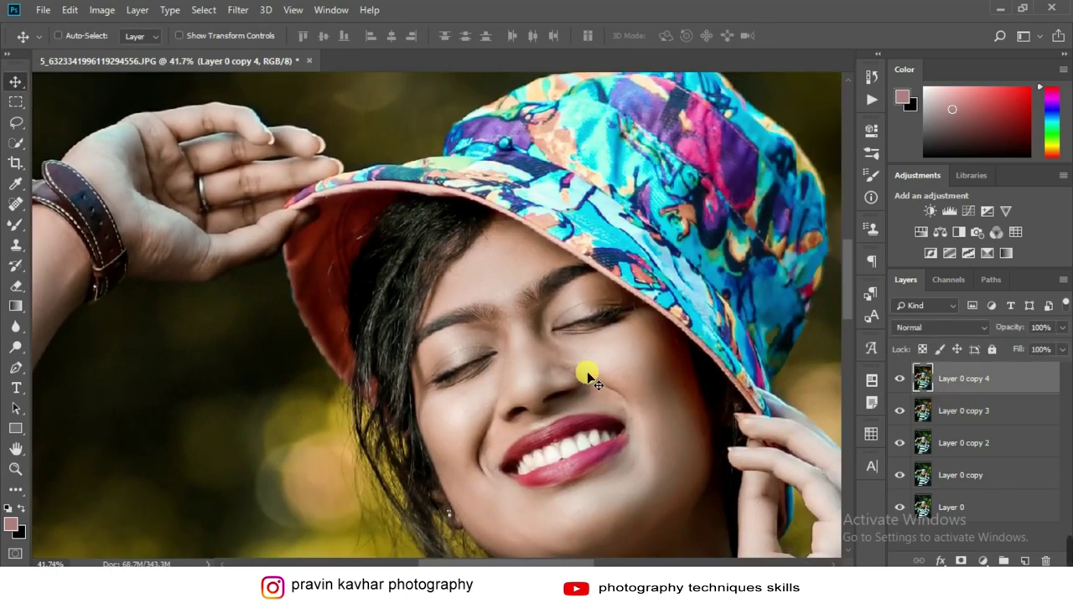
{"action": "key", "text": "ctrl+minus"}
{"action": "key", "text": "ctrl+minus"}
{"action": "key", "text": "ctrl+minus"}
{"action": "key", "text": "ctrl+minus"}
{"action": "key", "text": "ctrl+minus"}
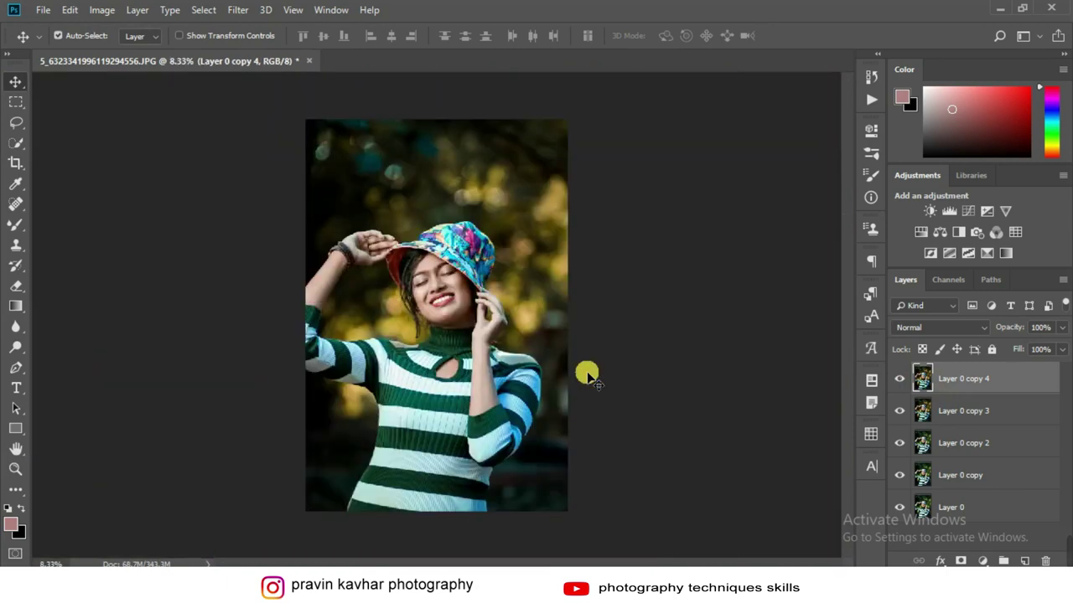
{"action": "left_click", "coordinate": [989, 470], "text": "shift"}
- Merge the selected retouch layers into one and duplicate the merged layer
{"action": "right_click", "coordinate": [987, 471]}
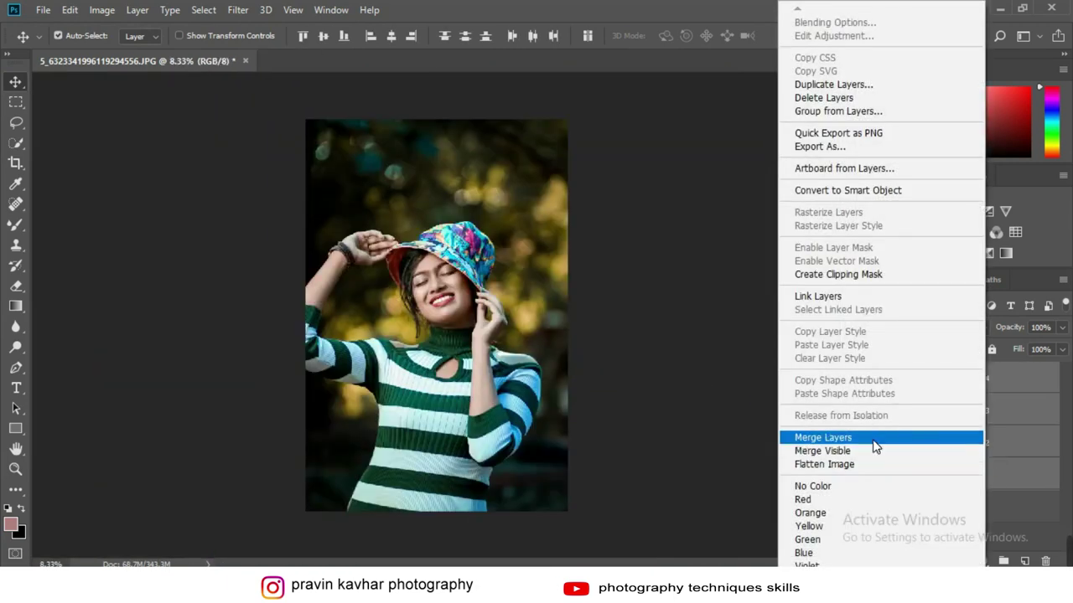
{"action": "left_click", "coordinate": [872, 440]}
{"action": "left_click", "coordinate": [898, 379]}
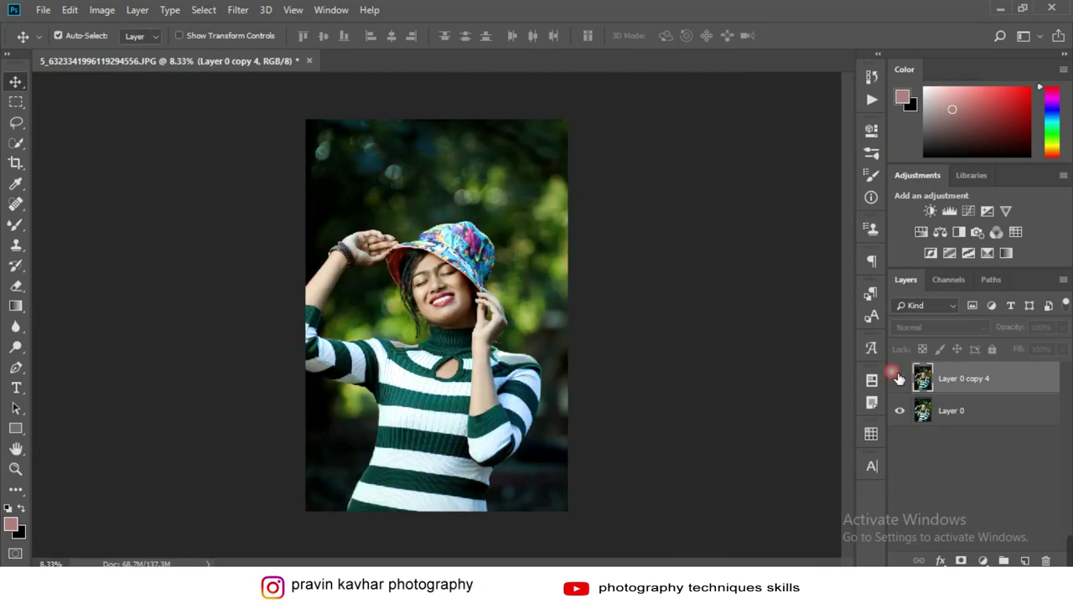
{"action": "mouse_move", "coordinate": [989, 378]}
{"action": "left_mouse_down"}
{"action": "mouse_move", "coordinate": [1044, 563]}
{"action": "mouse_move", "coordinate": [1024, 562]}
{"action": "left_mouse_up"}
- Add a Selective Color layer and tune the Reds: Cyan +13, lower Black, adjust Magenta
{"action": "left_click", "coordinate": [982, 560]}
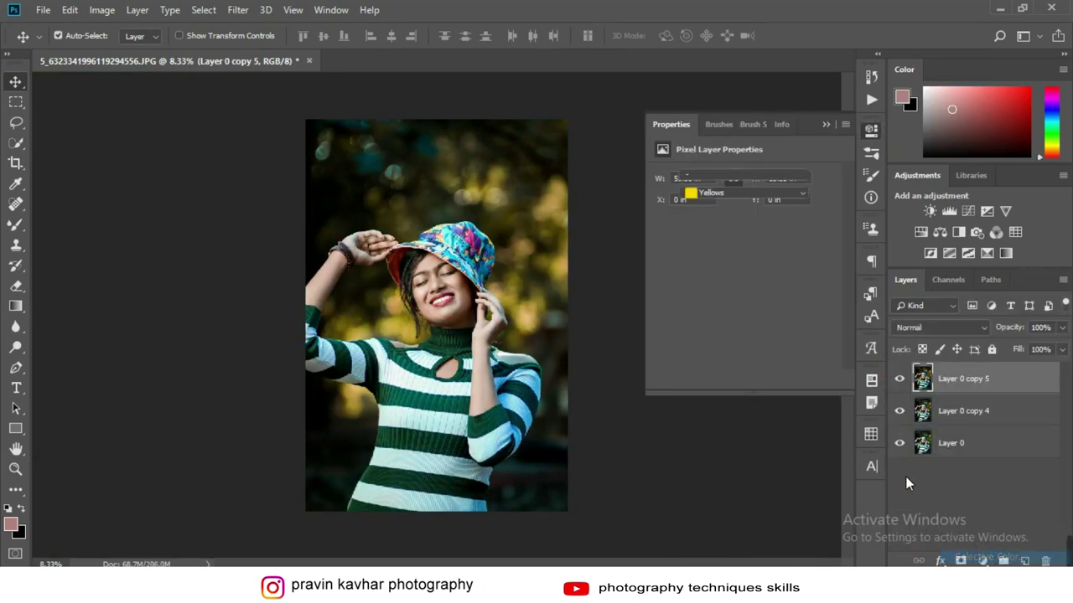
{"action": "left_click_drag", "start_coordinate": [759, 228], "coordinate": [754, 227]}
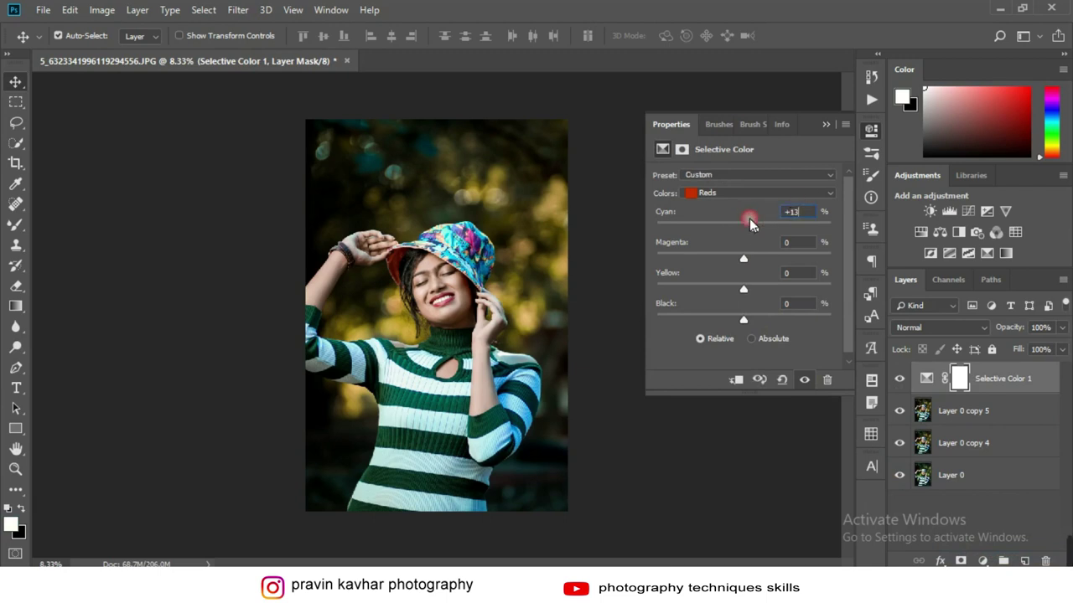
{"action": "left_click", "coordinate": [803, 213]}
{"action": "type", "text": "0"}
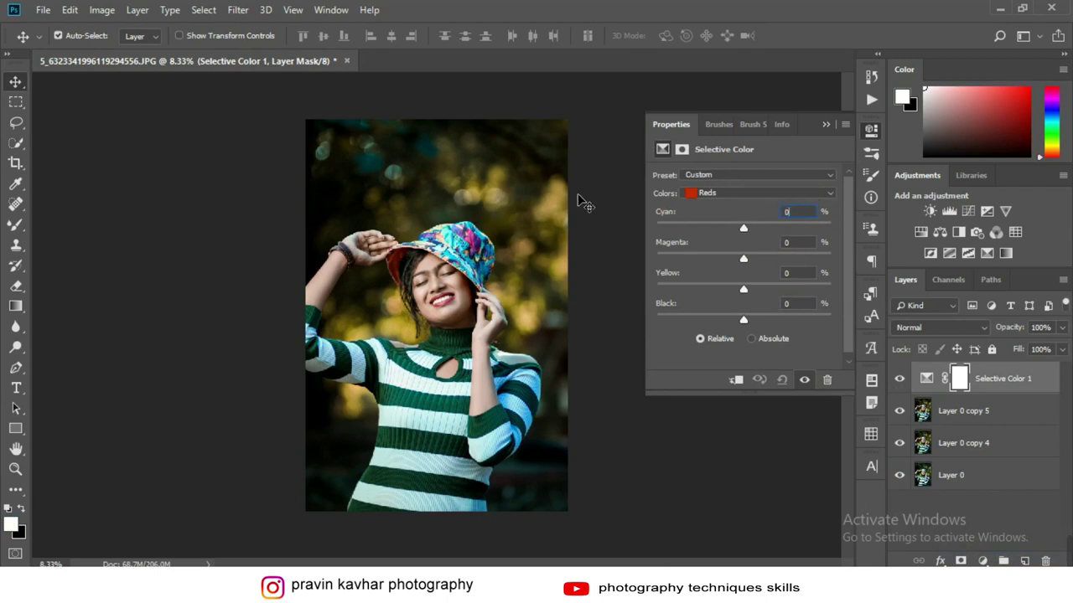
{"action": "left_click", "coordinate": [566, 195], "text": "ctrl"}
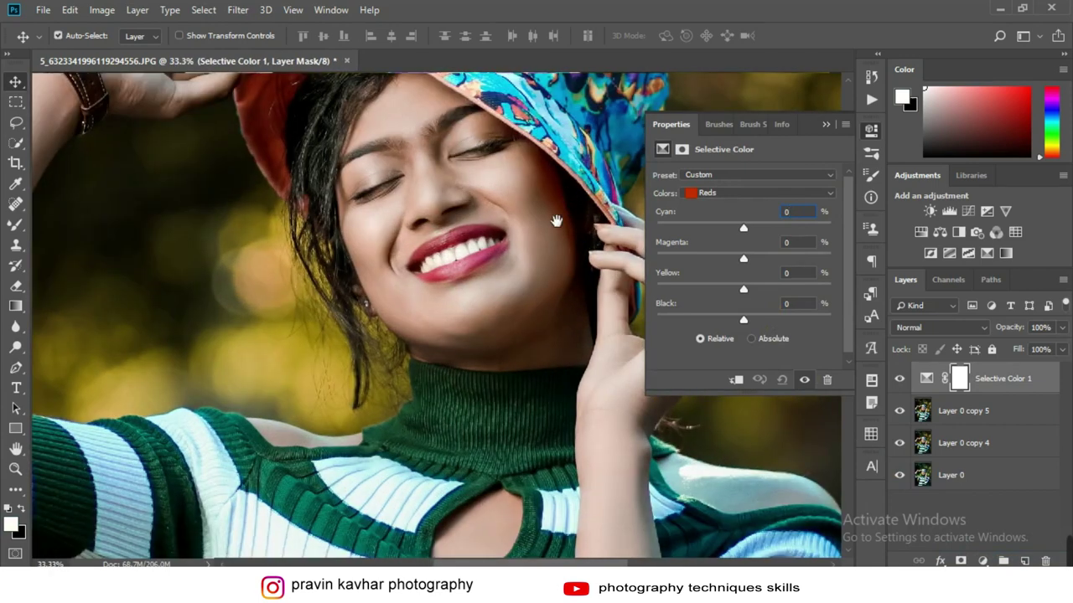
{"action": "left_click_drag", "start_coordinate": [555, 221], "coordinate": [526, 284]}
{"action": "left_click", "coordinate": [746, 320]}
{"action": "left_click_drag", "start_coordinate": [759, 315], "coordinate": [736, 317]}
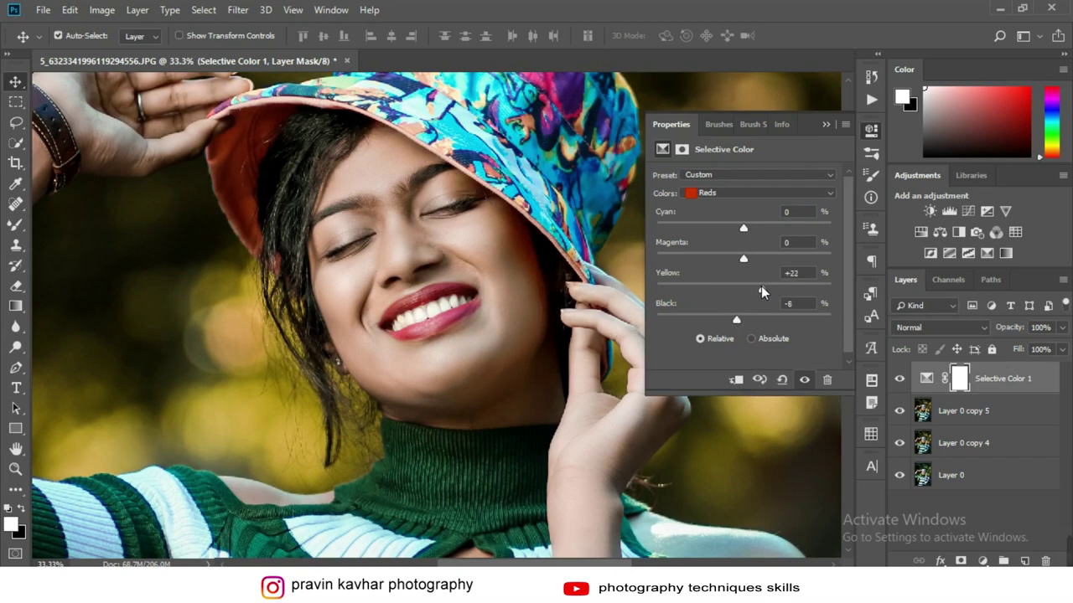
{"action": "left_click_drag", "start_coordinate": [743, 258], "coordinate": [735, 261]}
- Set the Yellows to Magenta -21, Yellow -7 and Black -5
{"action": "left_click", "coordinate": [735, 194]}
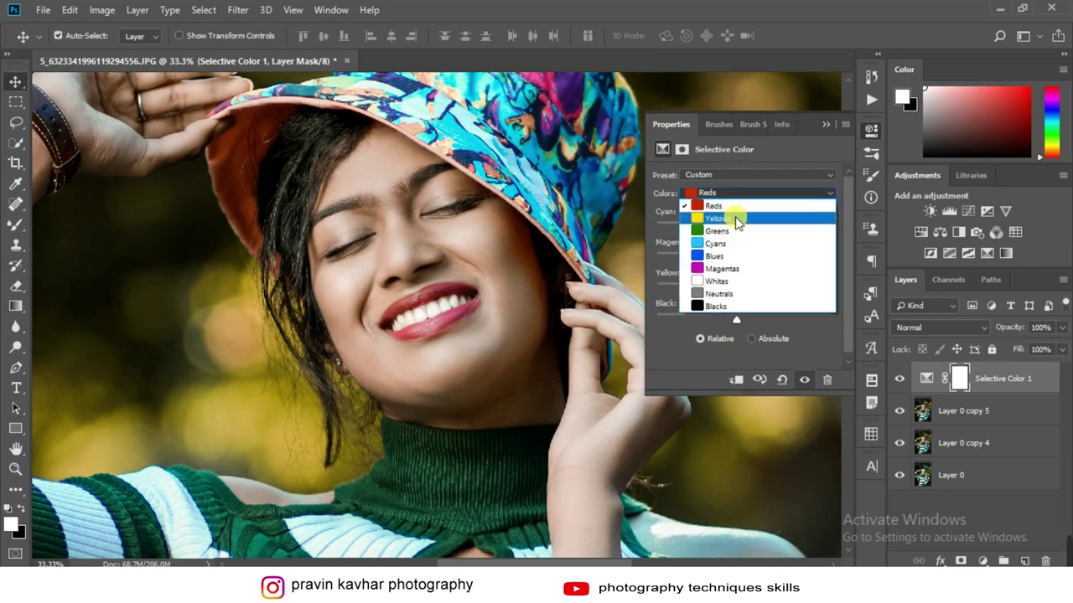
{"action": "left_click", "coordinate": [725, 218]}
{"action": "key", "text": "ctrl+0"}
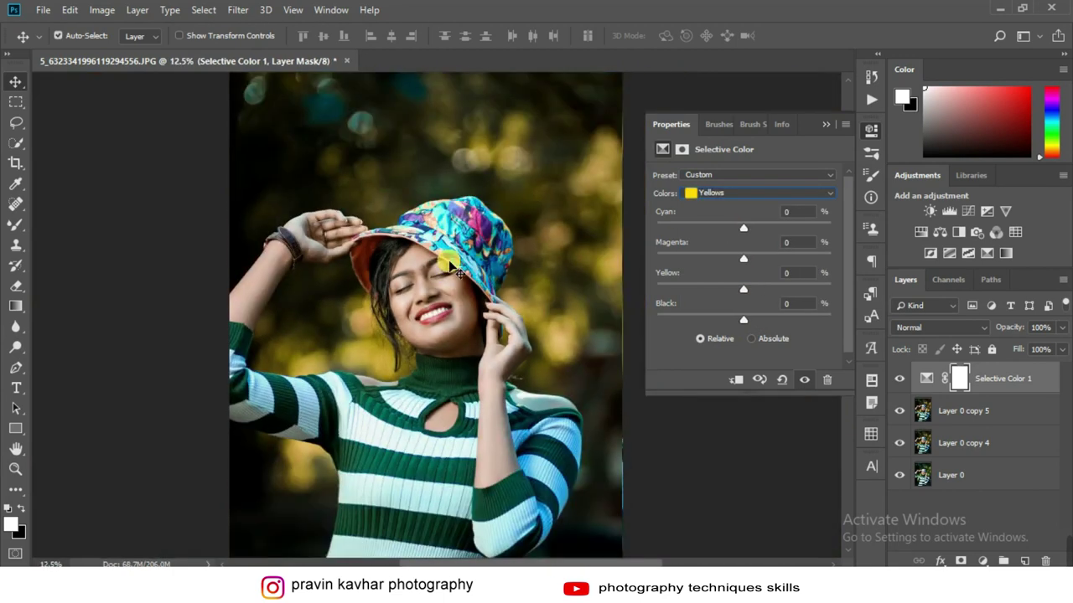
{"action": "mouse_move", "coordinate": [748, 317]}
{"action": "left_mouse_down"}
{"action": "mouse_move", "coordinate": [731, 320]}
{"action": "mouse_move", "coordinate": [719, 293]}
{"action": "mouse_move", "coordinate": [737, 291]}
{"action": "mouse_move", "coordinate": [751, 258]}
{"action": "left_mouse_up"}
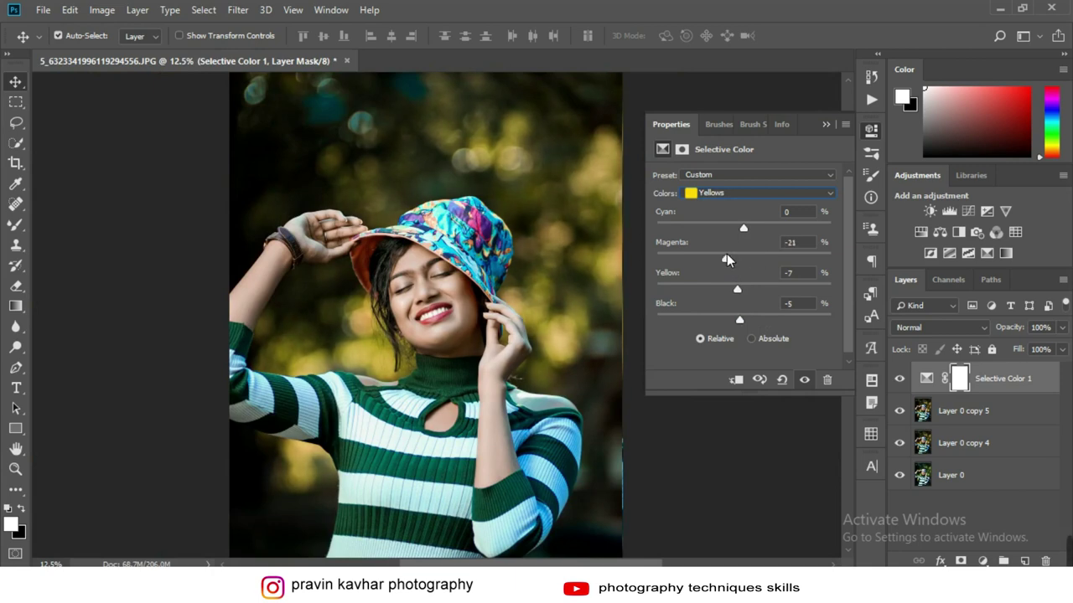
{"action": "left_click", "coordinate": [824, 124]}
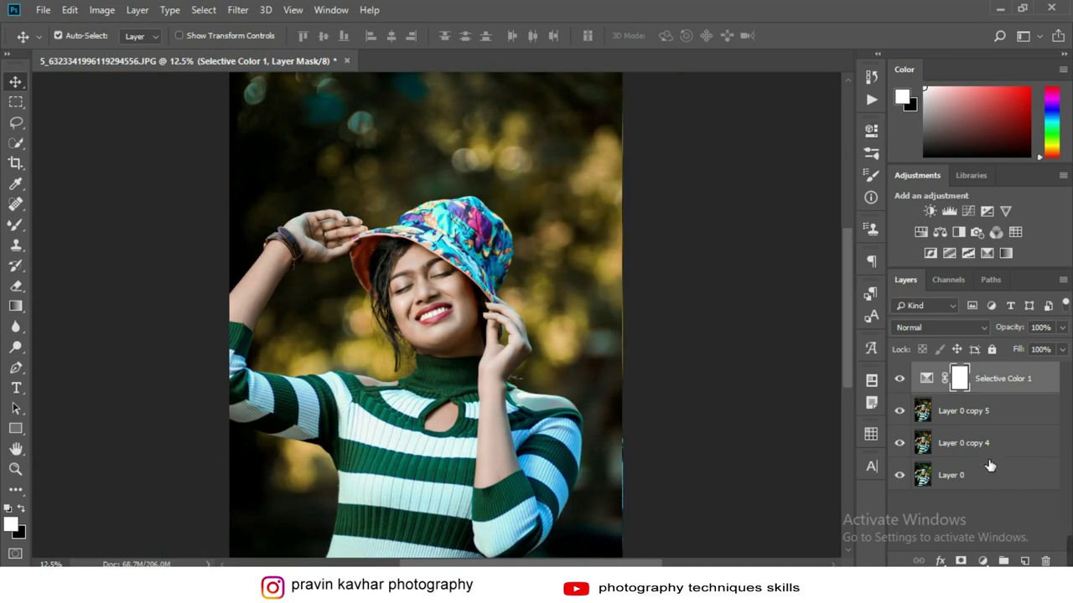
{"action": "left_click", "coordinate": [975, 445], "text": "shift"}
- Merge the Selective Color adjustment into the photo layers
{"action": "right_click", "coordinate": [977, 444]}
{"action": "left_click", "coordinate": [905, 438]}
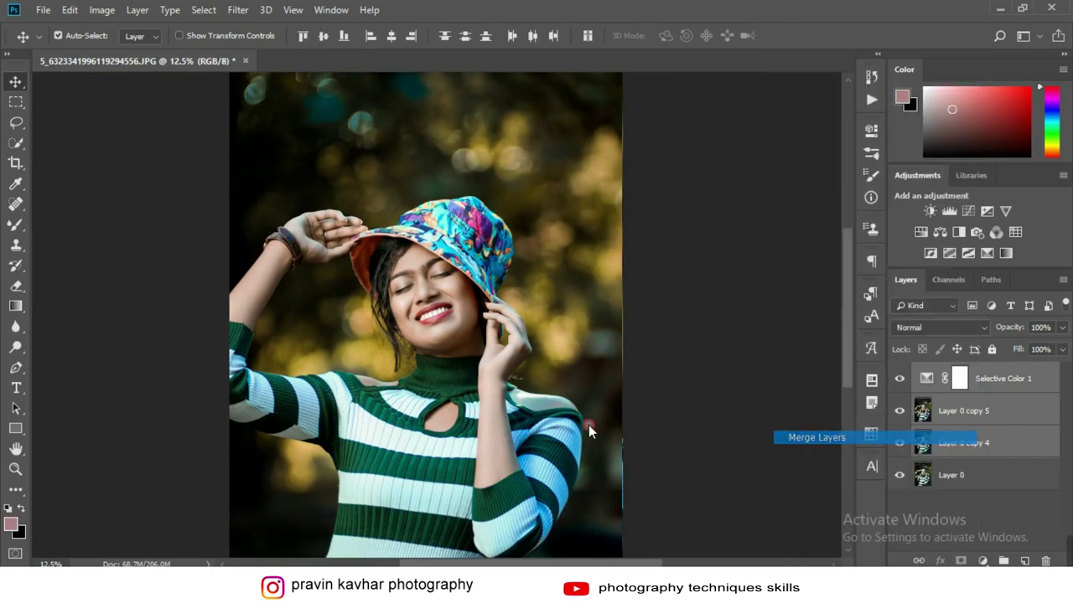
{"action": "left_click", "coordinate": [15, 224]}
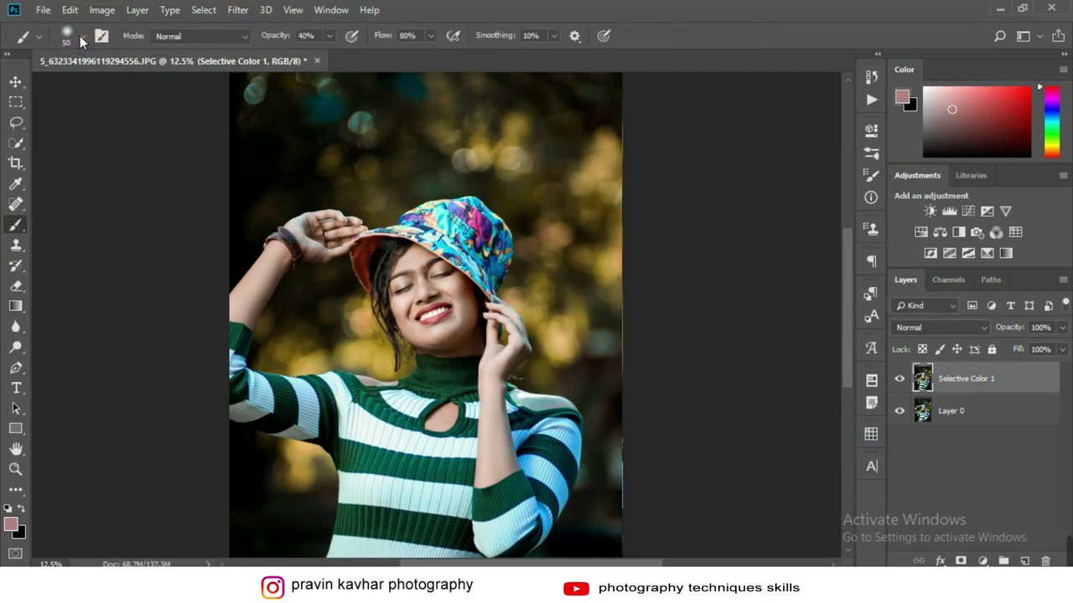
- Stamp the signature logo brush at 600 px as a watermark in the upper-right background
{"action": "left_click", "coordinate": [82, 36]}
{"action": "left_click", "coordinate": [106, 235]}
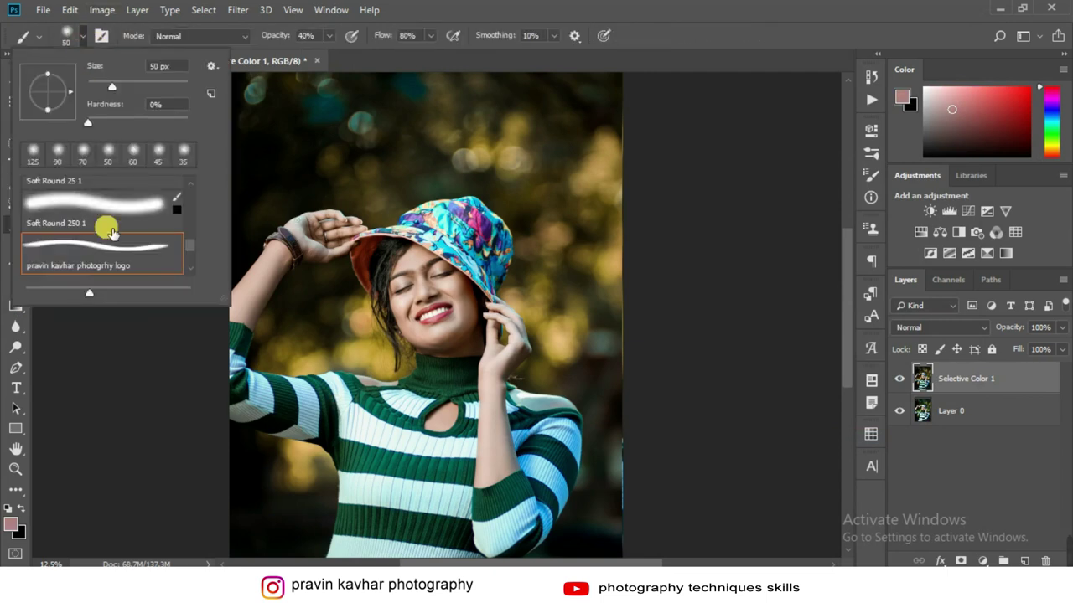
{"action": "left_click", "coordinate": [87, 40]}
{"action": "key", "text": "bracketleft"}
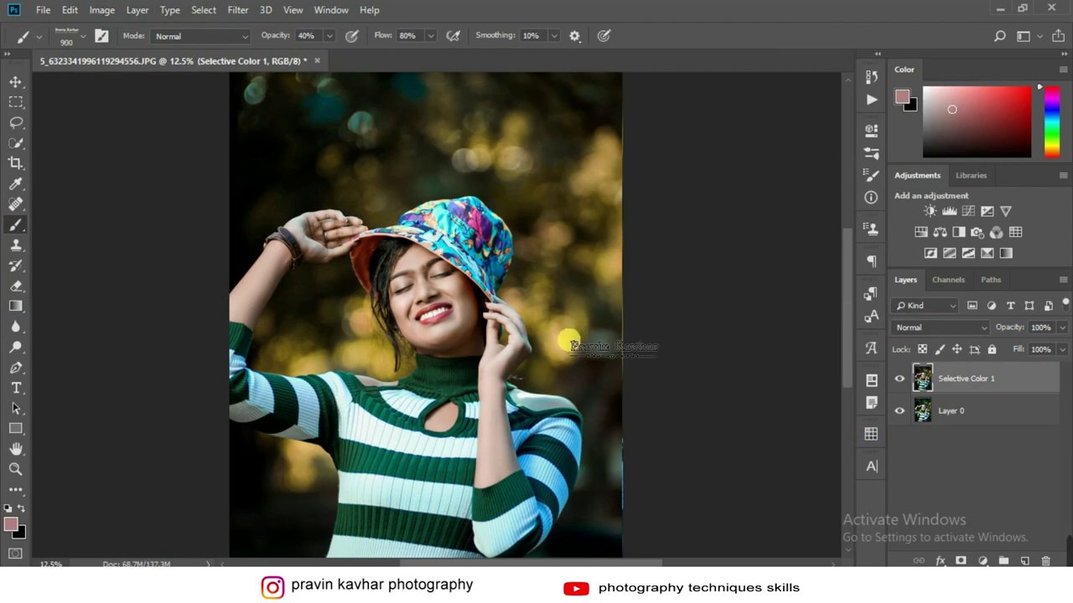
{"action": "key", "text": "bracketleft"}
{"action": "key", "text": "bracketleft"}
{"action": "key", "text": "bracketleft"}
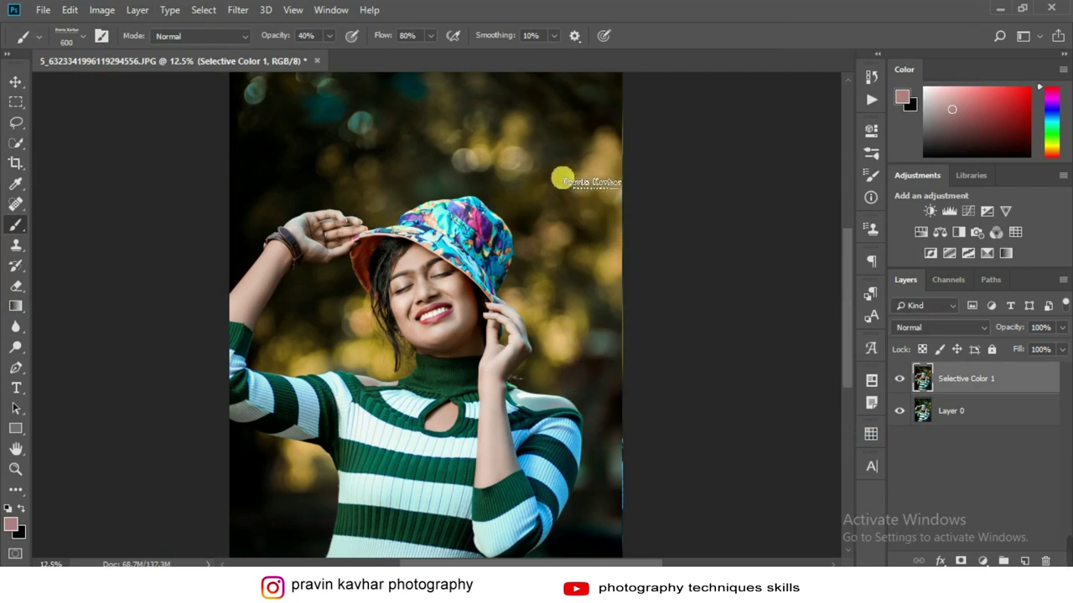
{"action": "left_click", "coordinate": [554, 161]}
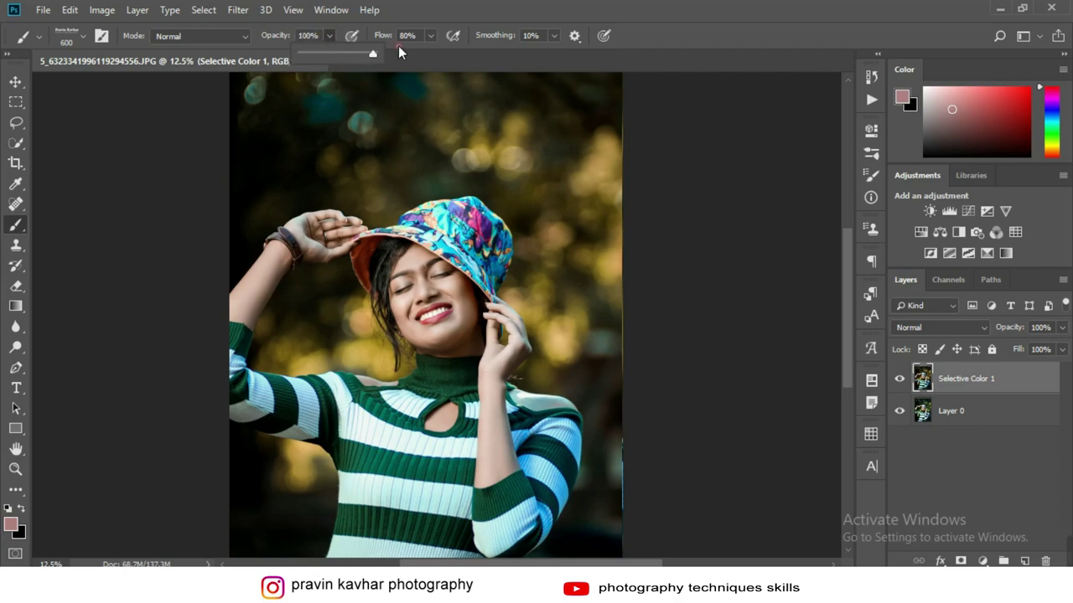
{"action": "left_click", "coordinate": [14, 82]}
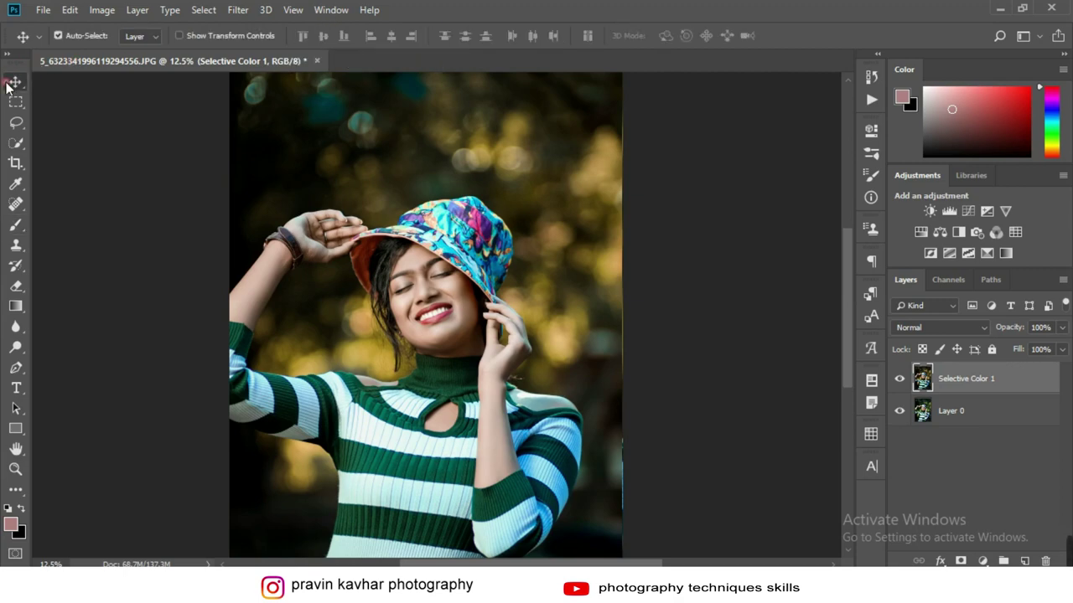
- Merge the graded layer with the layer beneath it
{"action": "left_click", "coordinate": [899, 379]}
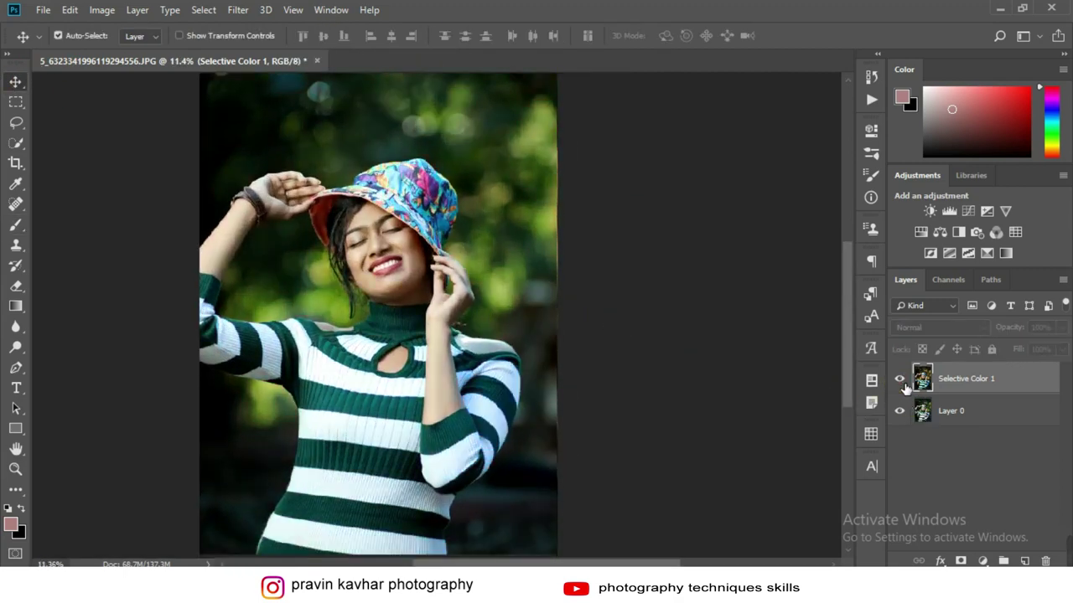
{"action": "left_click", "coordinate": [964, 411], "text": "shift"}
{"action": "right_click", "coordinate": [965, 410]}
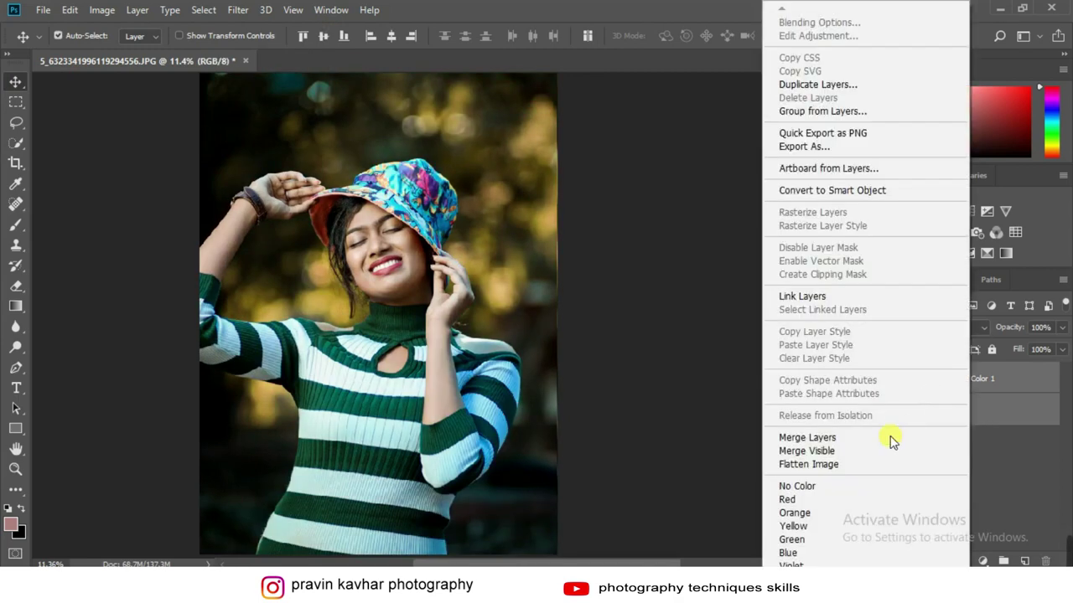
{"action": "left_click", "coordinate": [868, 437]}
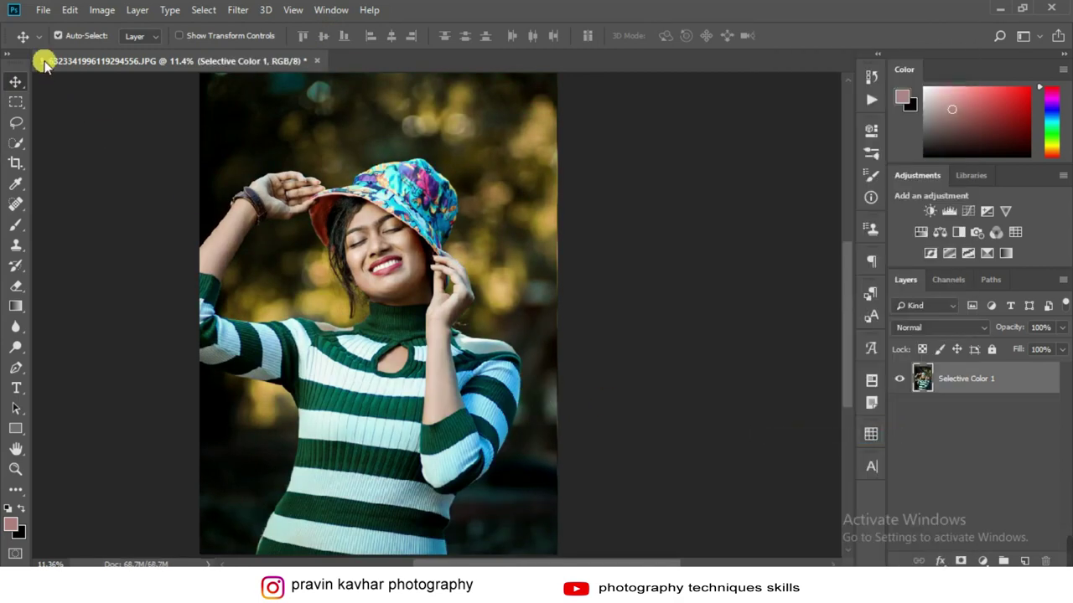
- Save the portrait as a Quality 12 JPEG in E:\photo edt
{"action": "left_click", "coordinate": [43, 9]}
{"action": "left_click", "coordinate": [63, 183]}
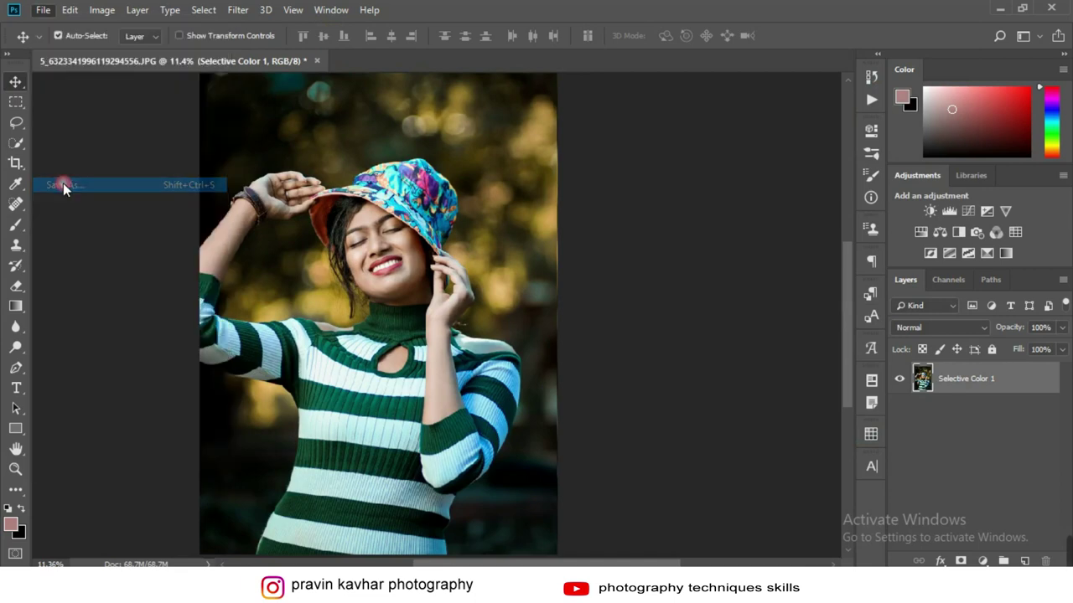
{"action": "left_click", "coordinate": [82, 254]}
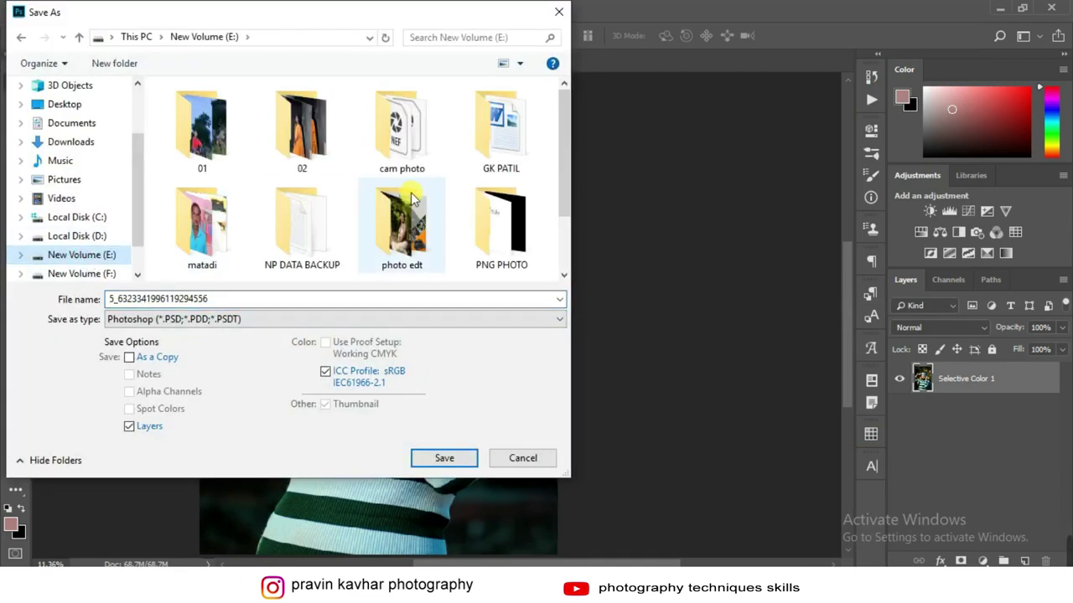
{"action": "double_click", "coordinate": [436, 222]}
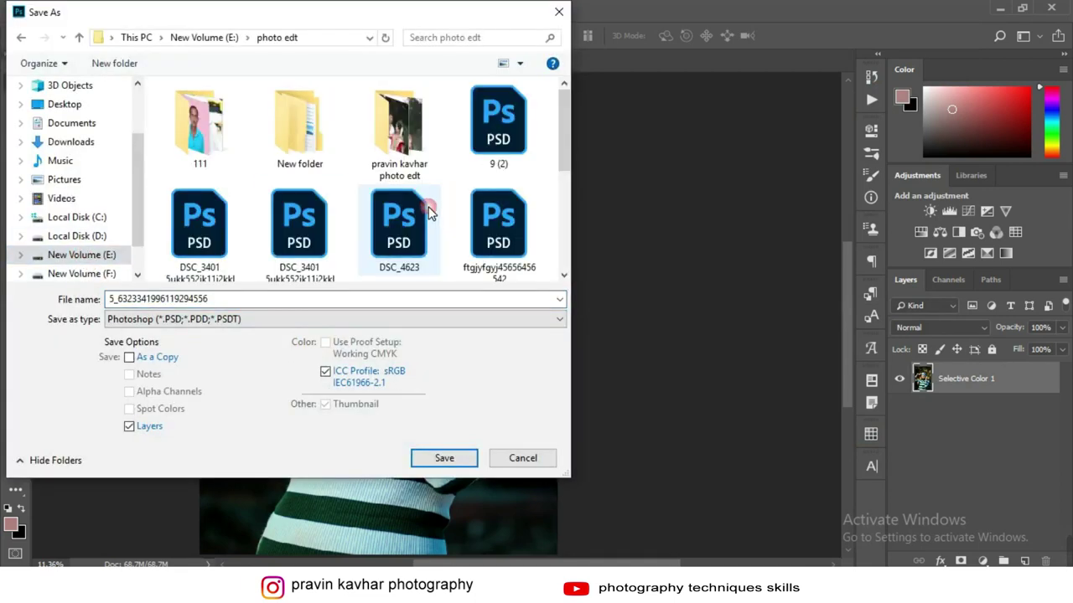
{"action": "left_click", "coordinate": [409, 319]}
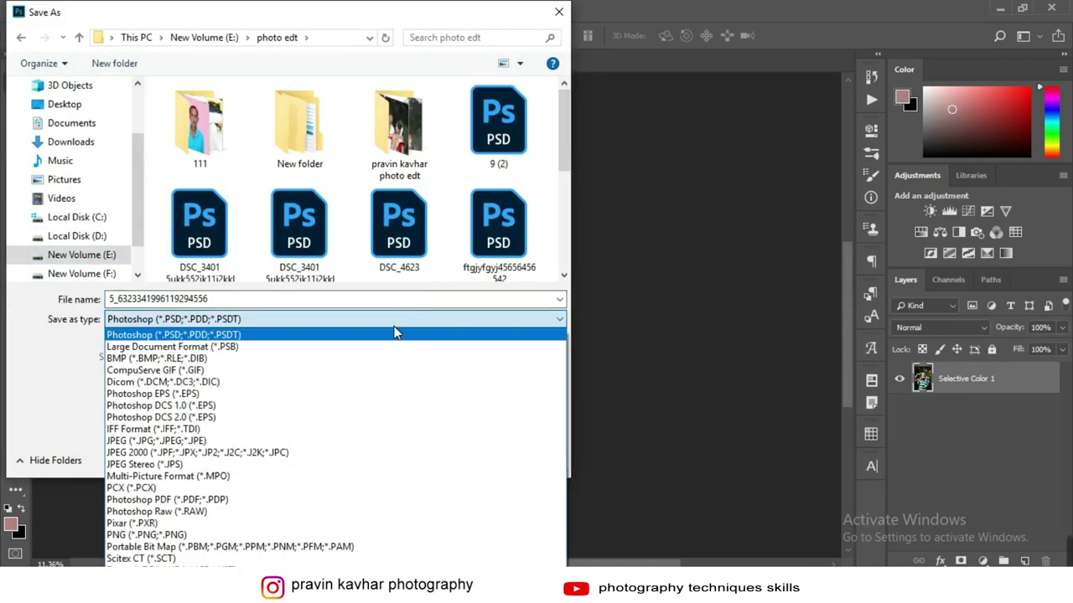
{"action": "left_click", "coordinate": [178, 441]}
{"action": "left_click", "coordinate": [427, 456]}
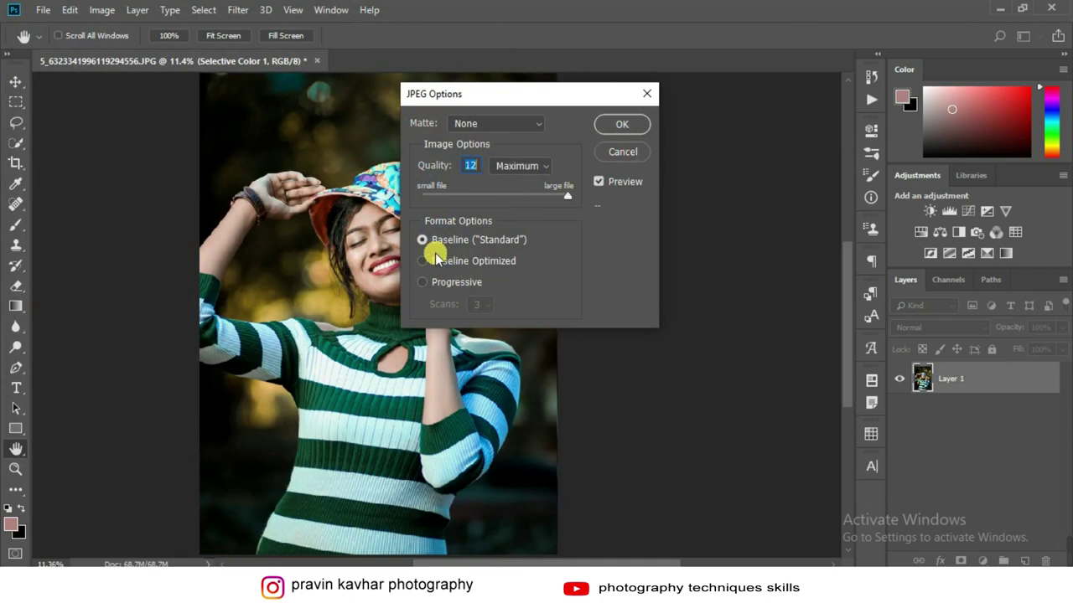
{"action": "left_click", "coordinate": [620, 125]}
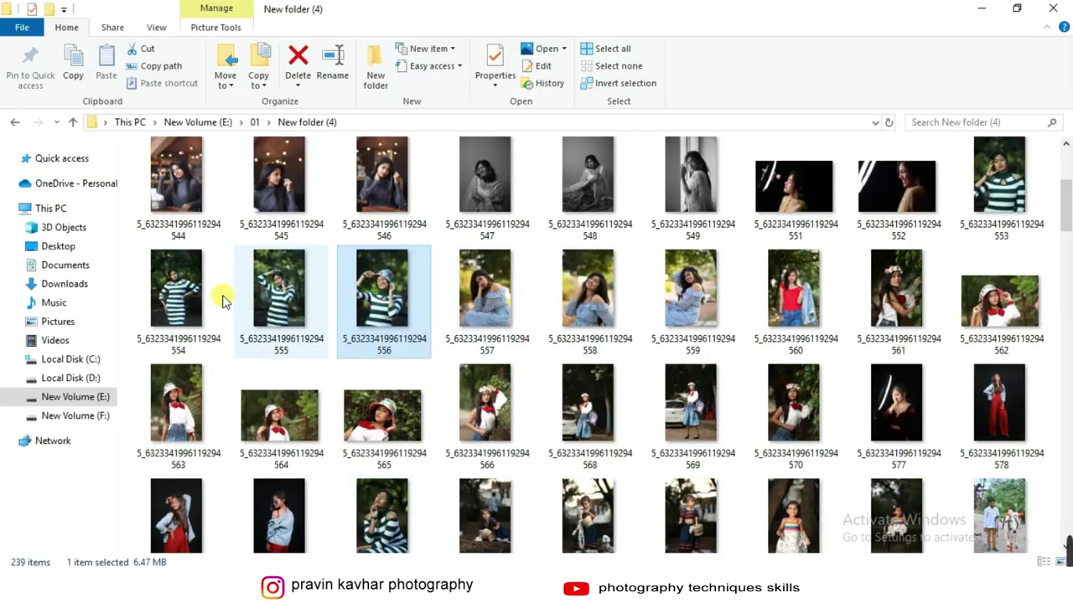
- Open photo 5_6323341996119294558.JPG from Explorer as a new Photoshop document
{"action": "left_click_drag", "start_coordinate": [283, 285], "coordinate": [344, 322]}
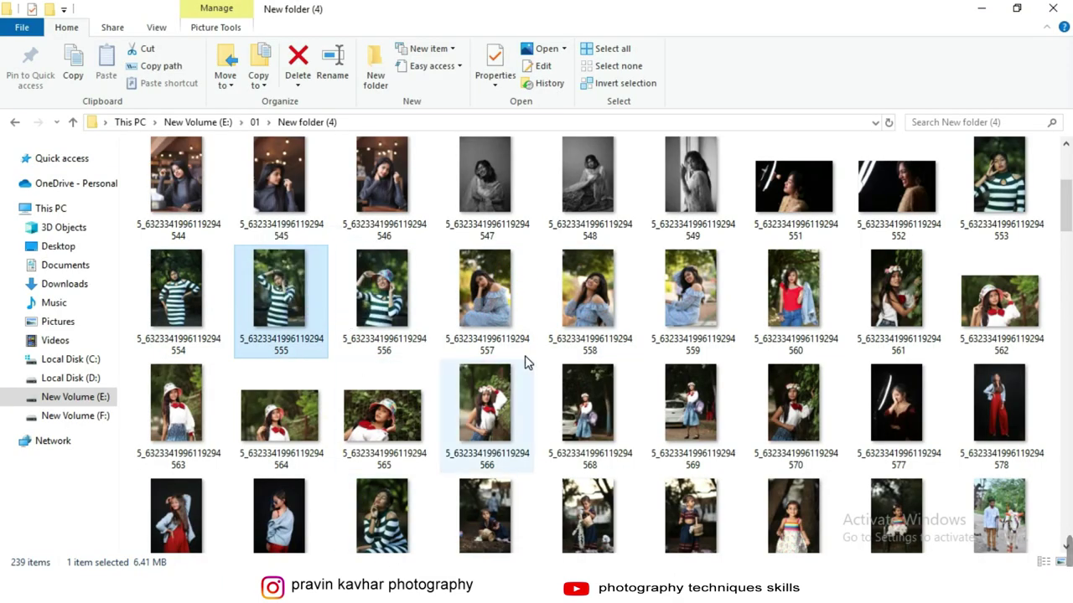
{"action": "left_click_drag", "start_coordinate": [568, 288], "coordinate": [456, 545]}
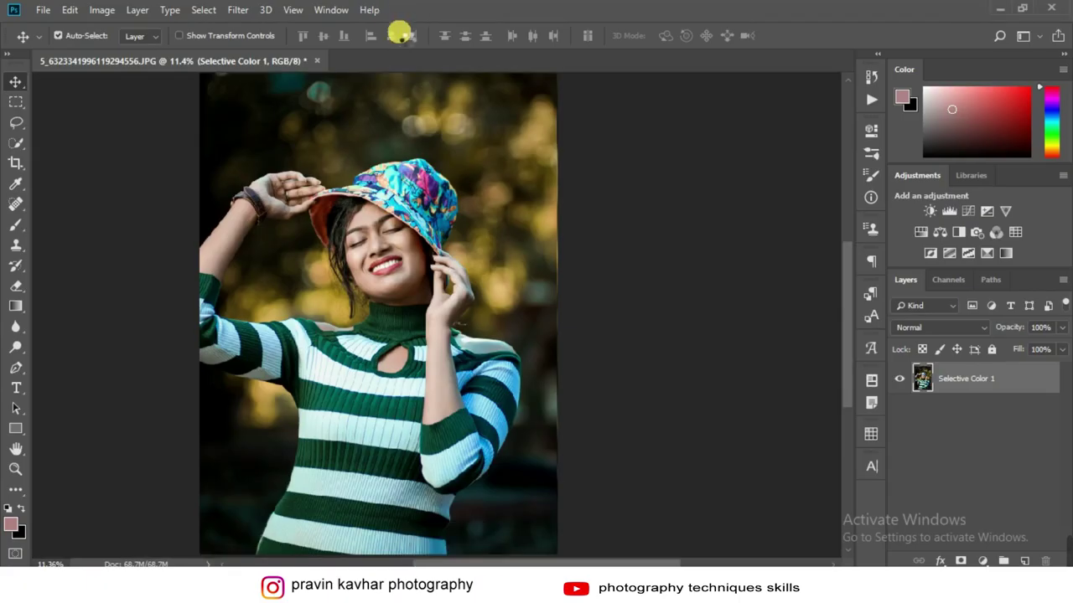
{"action": "left_click_drag", "start_coordinate": [384, 8], "coordinate": [462, 31]}
- Zoom in and spot-heal the blemishes on the cheek and beside the nose
{"action": "scroll", "coordinate": [449, 285], "scroll_direction": "up", "scroll_amount": 1}
{"action": "scroll", "coordinate": [452, 289], "scroll_direction": "up", "scroll_amount": 1}
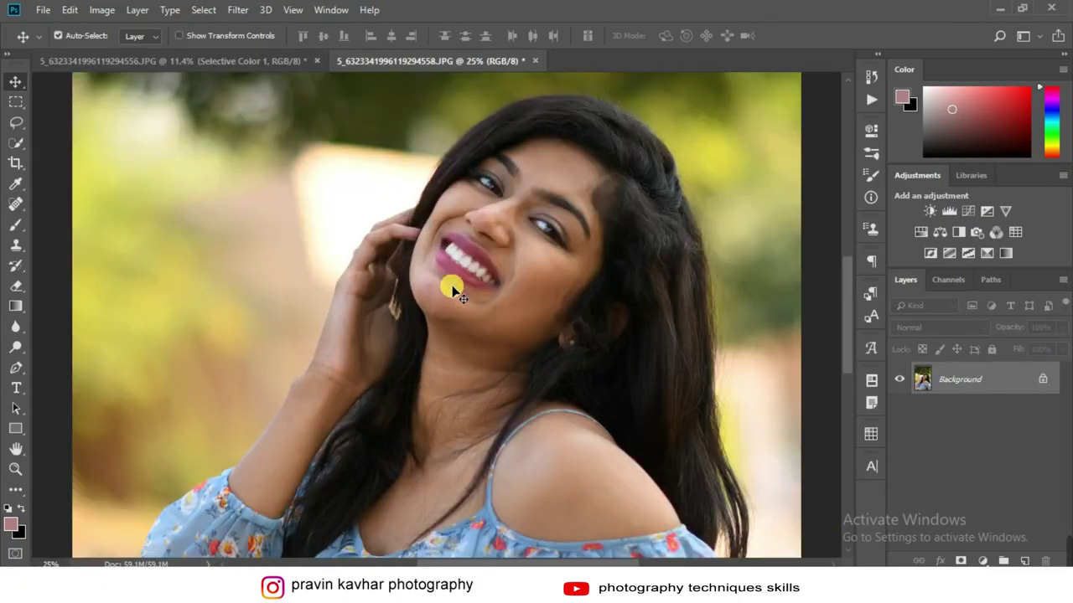
{"action": "scroll", "coordinate": [451, 289], "scroll_direction": "up", "scroll_amount": 1}
{"action": "scroll", "coordinate": [452, 289], "scroll_direction": "up", "scroll_amount": 2}
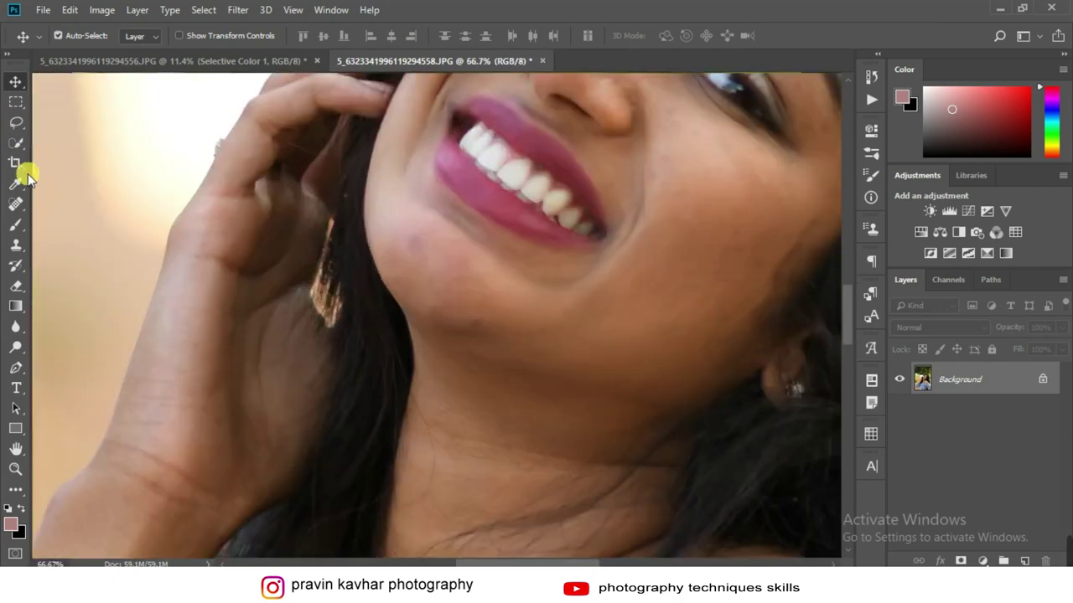
{"action": "left_click", "coordinate": [25, 204]}
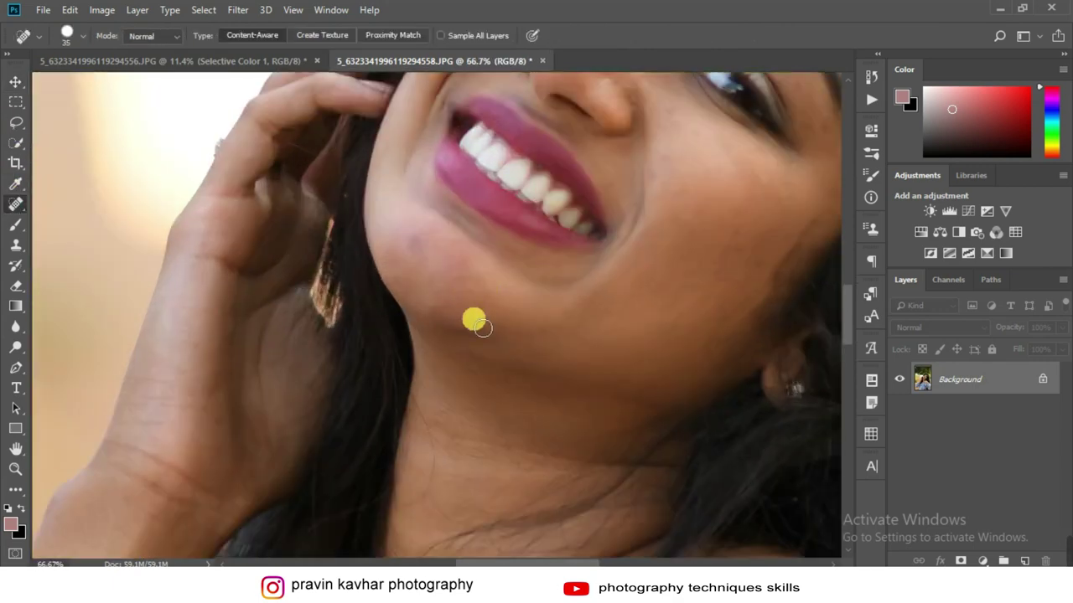
{"action": "mouse_move", "coordinate": [682, 234]}
{"action": "left_mouse_down"}
{"action": "mouse_move", "coordinate": [606, 292]}
{"action": "mouse_move", "coordinate": [639, 318]}
{"action": "left_mouse_up"}
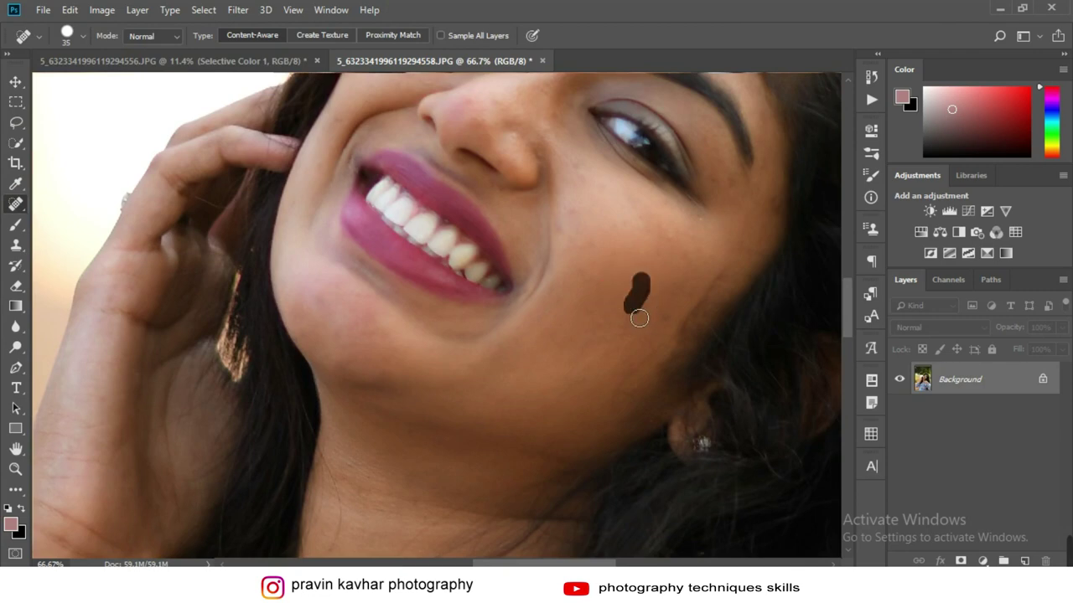
{"action": "left_click", "coordinate": [711, 271]}
{"action": "left_click_drag", "start_coordinate": [709, 302], "coordinate": [694, 330]}
{"action": "left_click", "coordinate": [563, 236]}
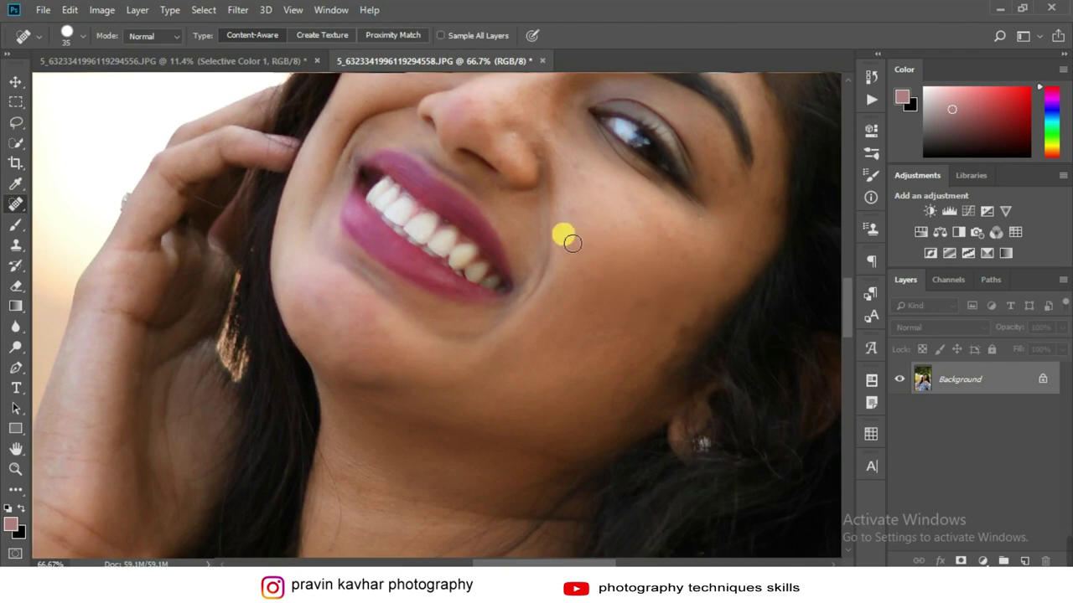
- Heal the spots below the left eye and near the mouth corner, then zoom back out
{"action": "left_click_drag", "start_coordinate": [575, 170], "coordinate": [584, 397]}
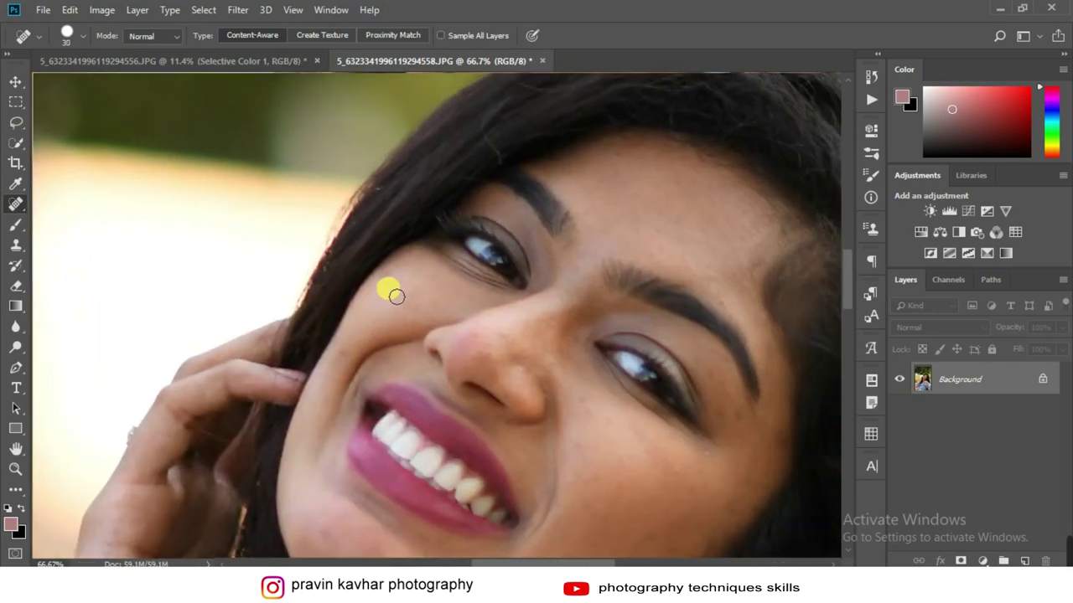
{"action": "left_click_drag", "start_coordinate": [379, 272], "coordinate": [404, 278]}
{"action": "left_click", "coordinate": [321, 397]}
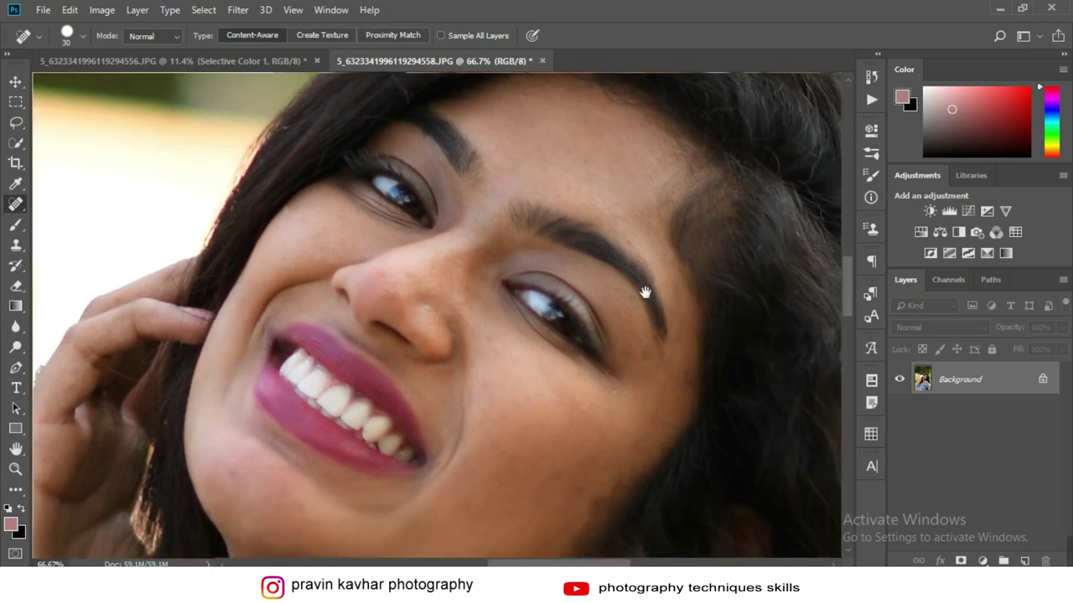
{"action": "left_click_drag", "start_coordinate": [651, 301], "coordinate": [682, 171]}
{"action": "left_click_drag", "start_coordinate": [545, 285], "coordinate": [661, 270]}
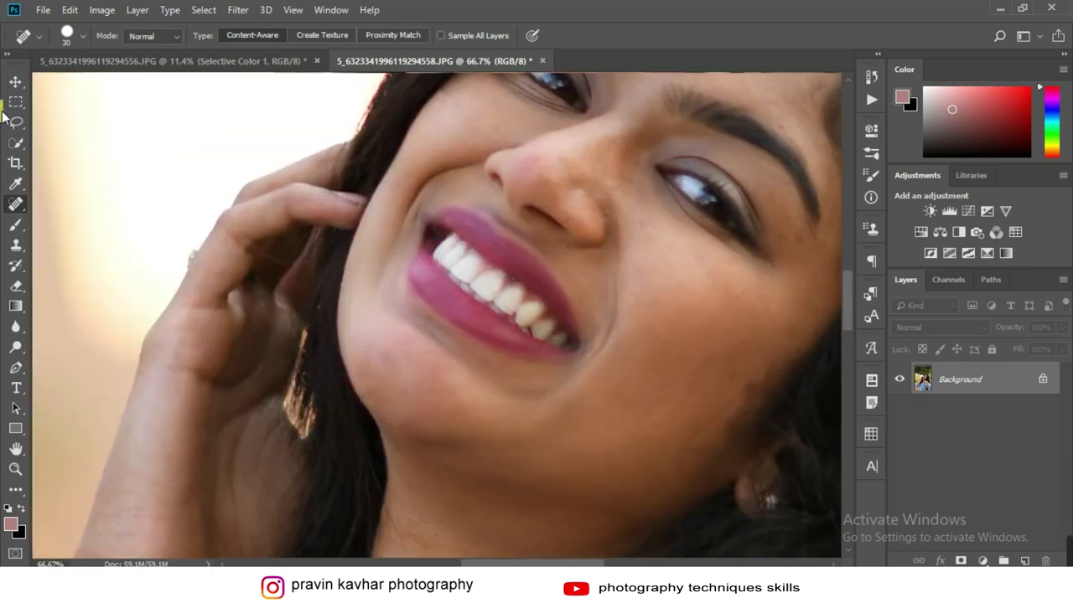
{"action": "key", "text": "v"}
{"action": "key", "text": "ctrl+minus"}
{"action": "key", "text": "ctrl+minus"}
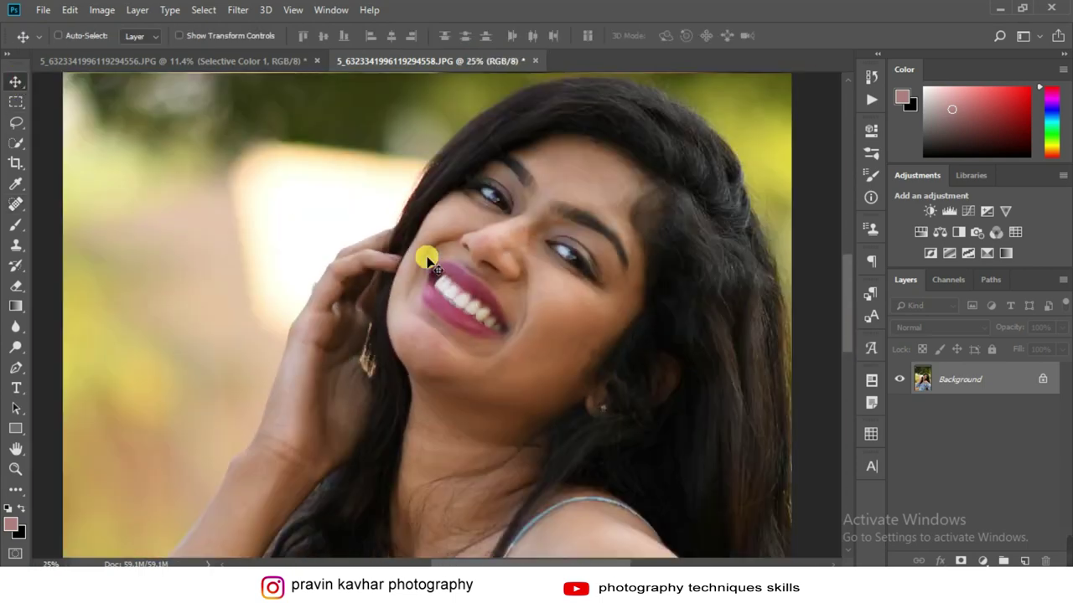
{"action": "key", "text": "ctrl+minus"}
{"action": "key", "text": "ctrl+minus"}
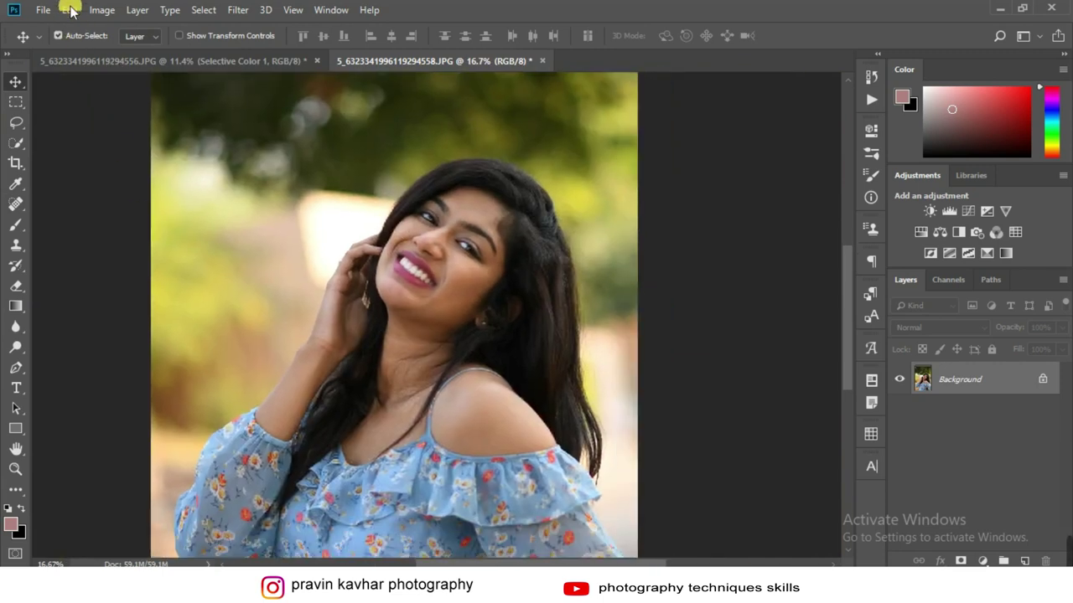
- Brighten the second portrait with Levels, setting the midtones to 1.19
{"action": "left_click", "coordinate": [70, 10]}
{"action": "left_click", "coordinate": [104, 10]}
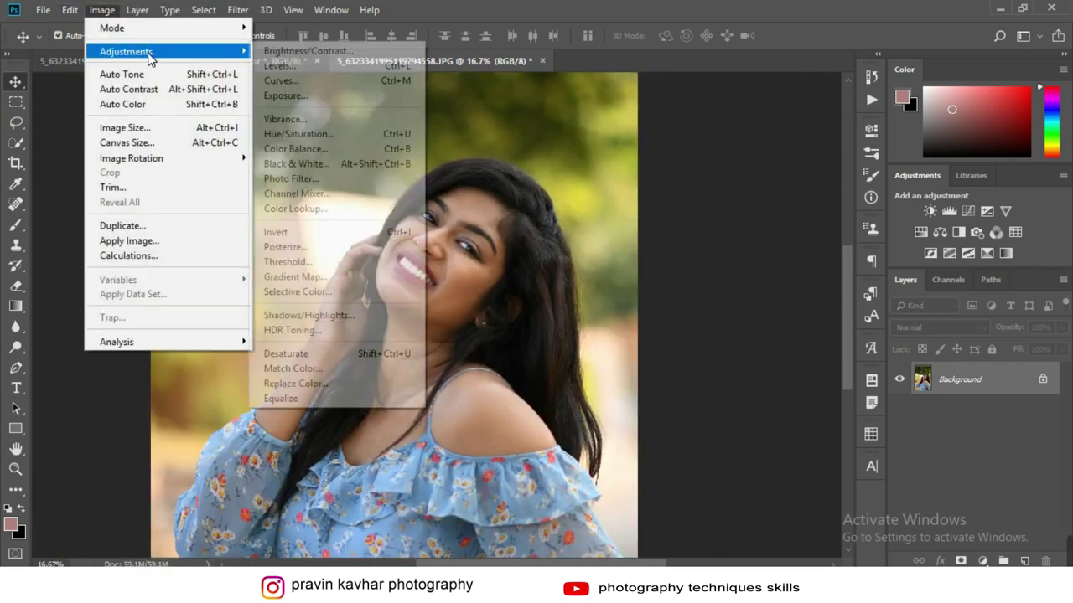
{"action": "left_click", "coordinate": [354, 66]}
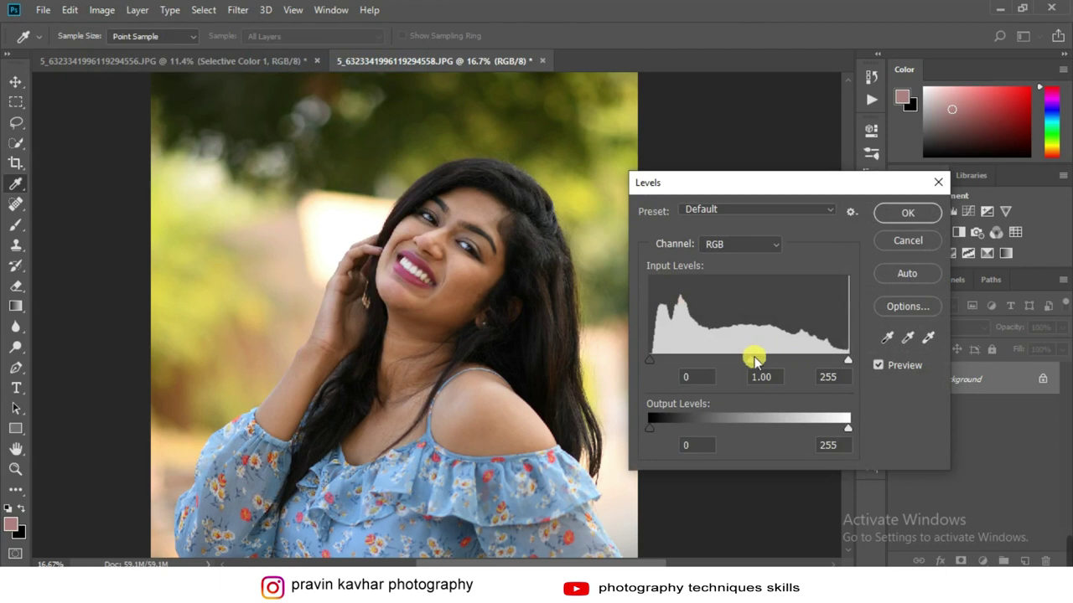
{"action": "left_click_drag", "start_coordinate": [748, 360], "coordinate": [736, 361]}
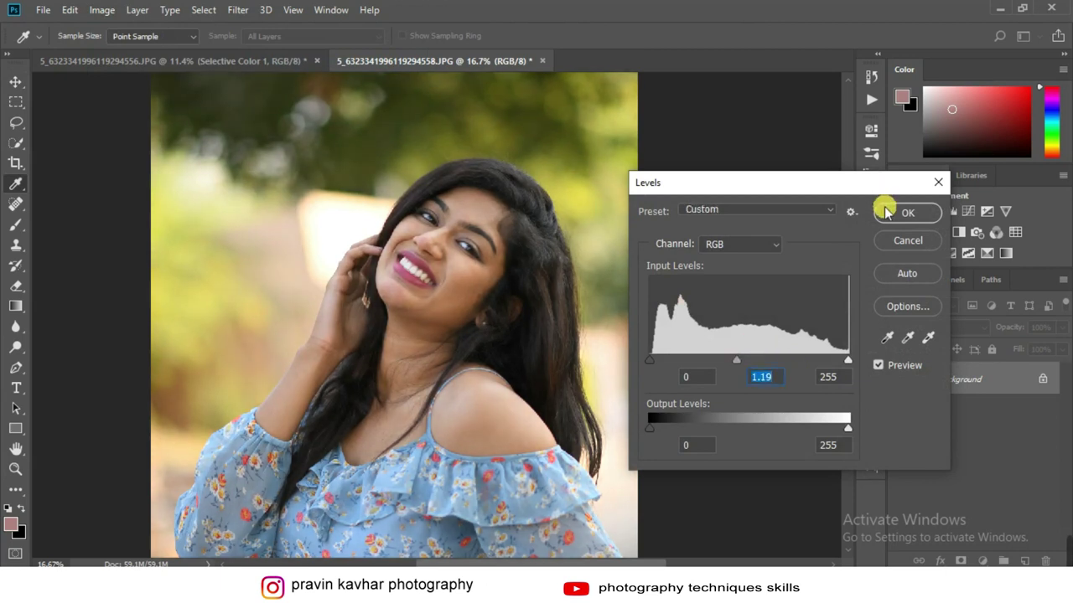
{"action": "left_click", "coordinate": [838, 358]}
{"action": "left_click", "coordinate": [895, 225]}
- Duplicate the Background layer to create Background copy 2
{"action": "left_click_drag", "start_coordinate": [997, 389], "coordinate": [1024, 560]}
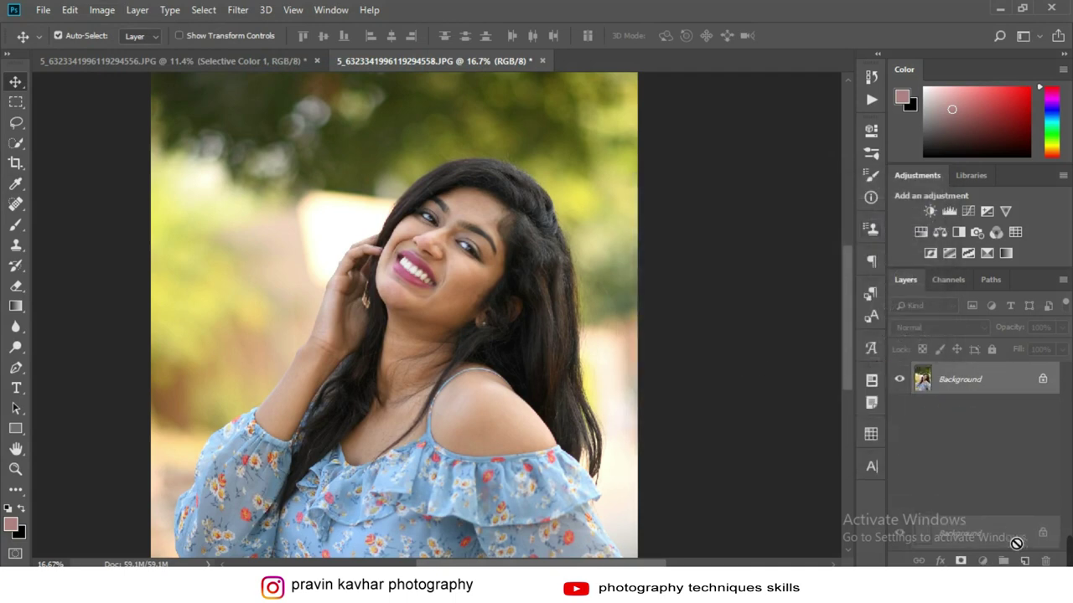
{"action": "left_click_drag", "start_coordinate": [1037, 548], "coordinate": [1024, 561]}
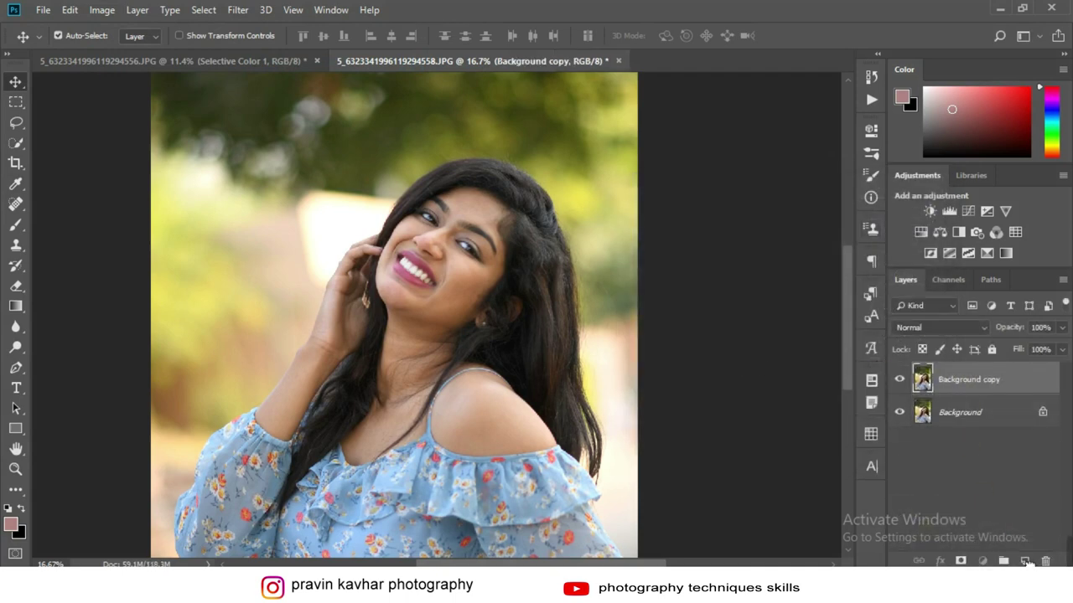
{"action": "left_click", "coordinate": [238, 9]}
- Load the Untitled pk preset in the Camera Raw Filter, check it at 100%, and apply it
{"action": "left_click", "coordinate": [261, 104]}
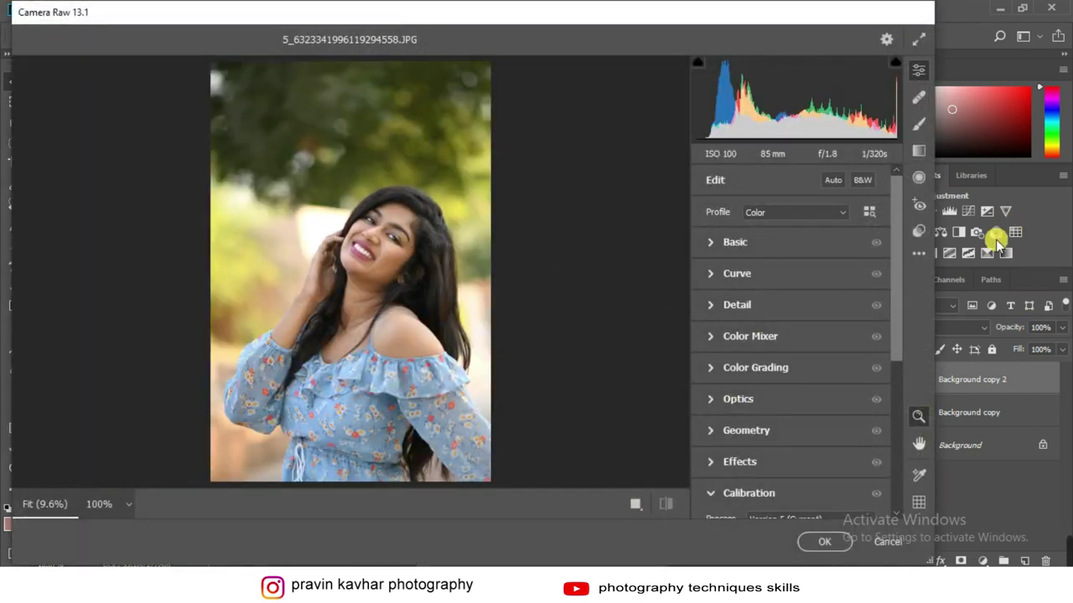
{"action": "left_click", "coordinate": [919, 255]}
{"action": "left_click", "coordinate": [840, 435]}
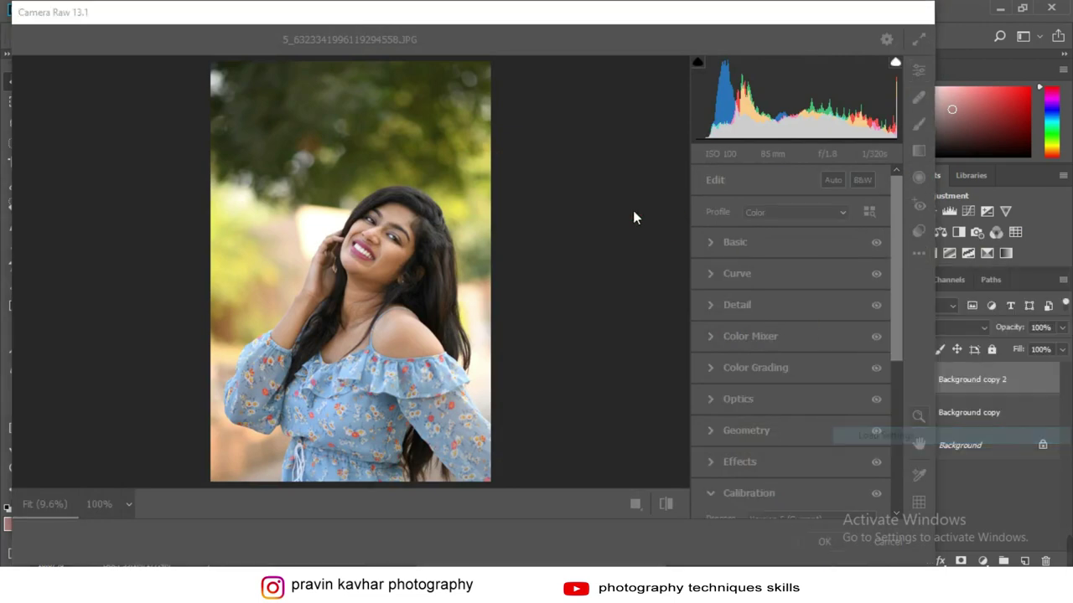
{"action": "double_click", "coordinate": [210, 134]}
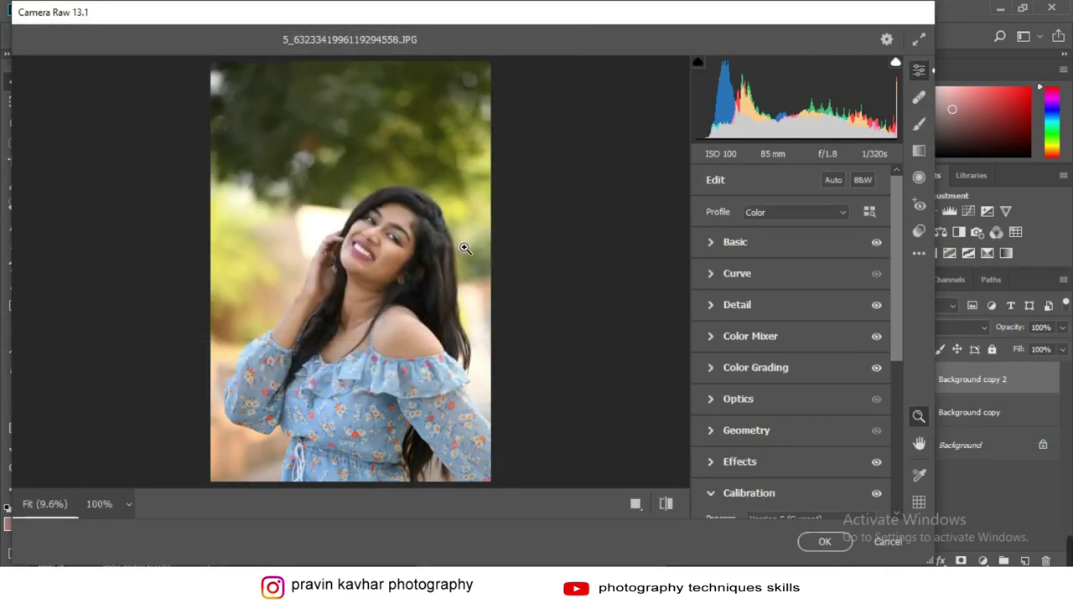
{"action": "left_click", "coordinate": [379, 251]}
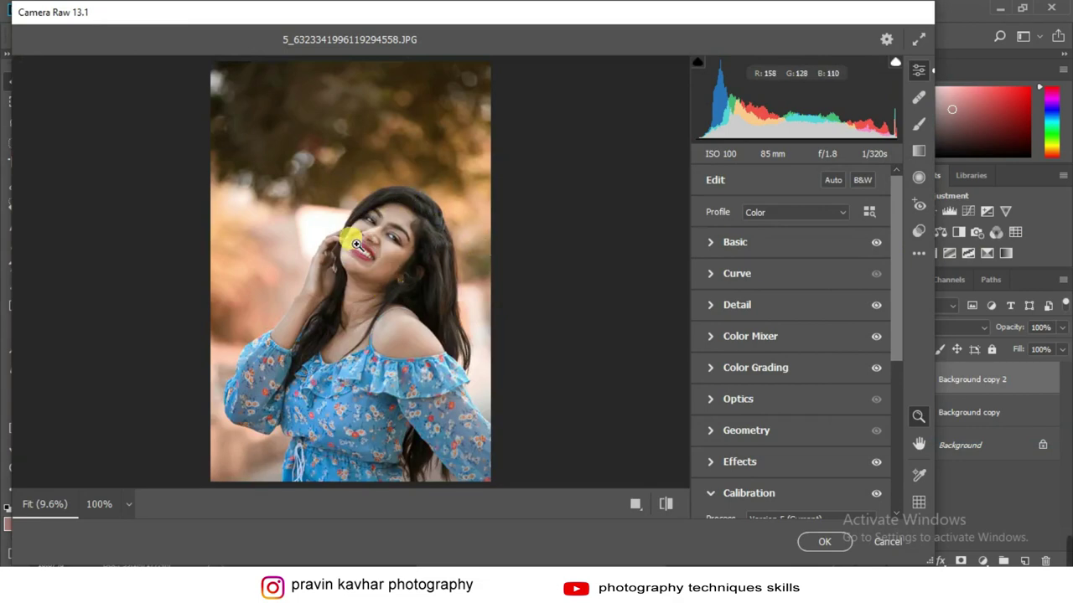
{"action": "left_click", "coordinate": [821, 542]}
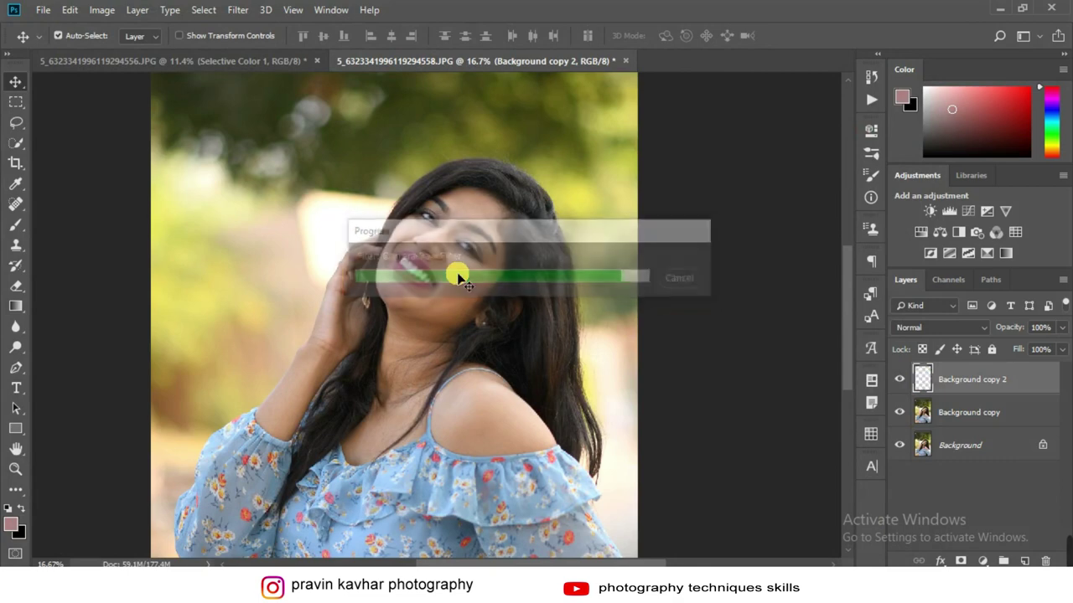
- Zoom in on the face and duplicate Background copy 2 into Background copy 3
{"action": "scroll", "coordinate": [457, 278], "scroll_direction": "up", "scroll_amount": 2}
{"action": "scroll", "coordinate": [464, 280], "scroll_direction": "up", "scroll_amount": 1}
{"action": "left_click_drag", "start_coordinate": [464, 280], "coordinate": [431, 366]}
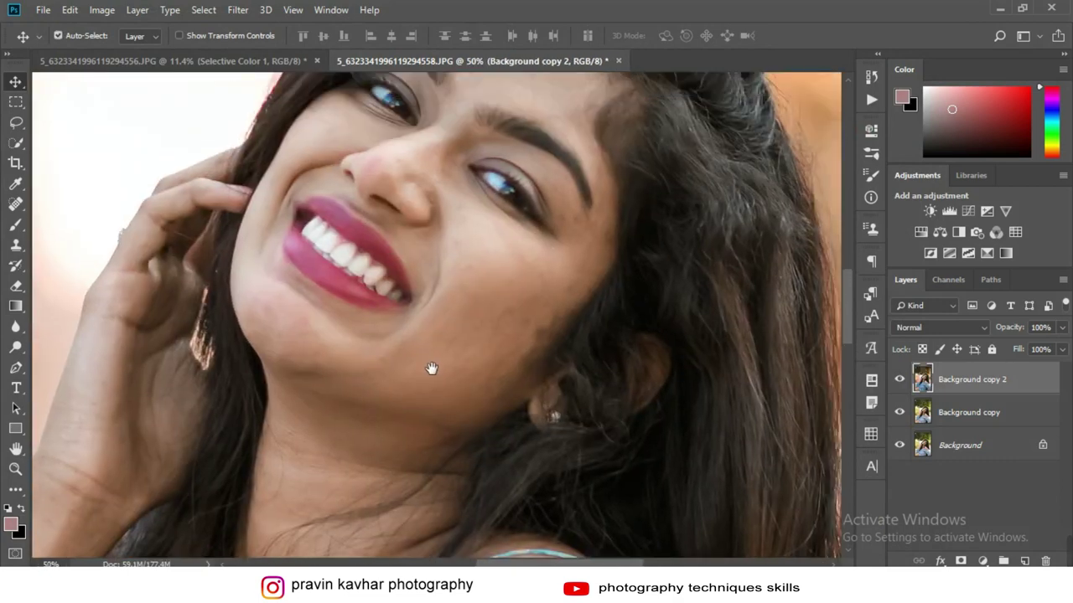
{"action": "mouse_move", "coordinate": [994, 379]}
{"action": "left_mouse_down"}
{"action": "mouse_move", "coordinate": [1024, 558]}
{"action": "mouse_move", "coordinate": [582, 292]}
{"action": "left_mouse_up"}
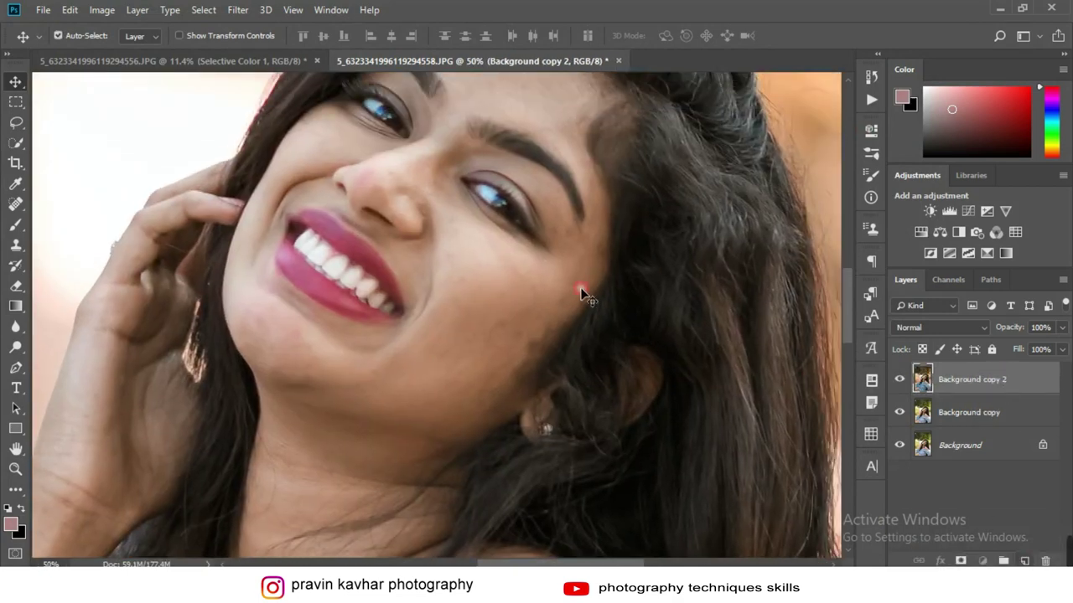
{"action": "left_click_drag", "start_coordinate": [975, 379], "coordinate": [1024, 560]}
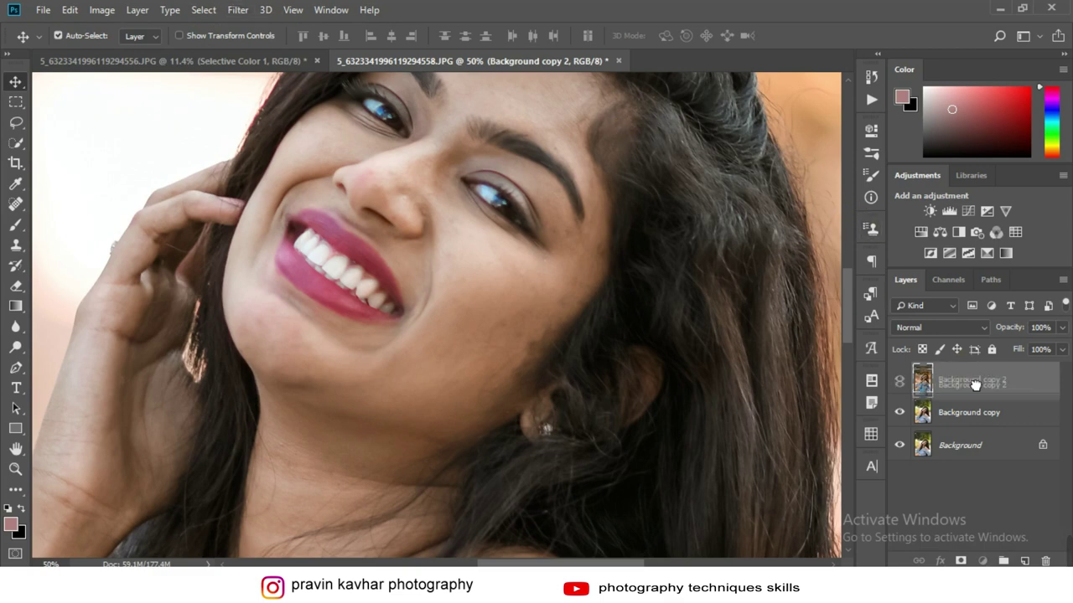
- Apply Portraiture to Background copy 3 with a skin mask sampled from the cheek and forehead
{"action": "left_click", "coordinate": [237, 9]}
{"action": "mouse_move", "coordinate": [264, 346]}
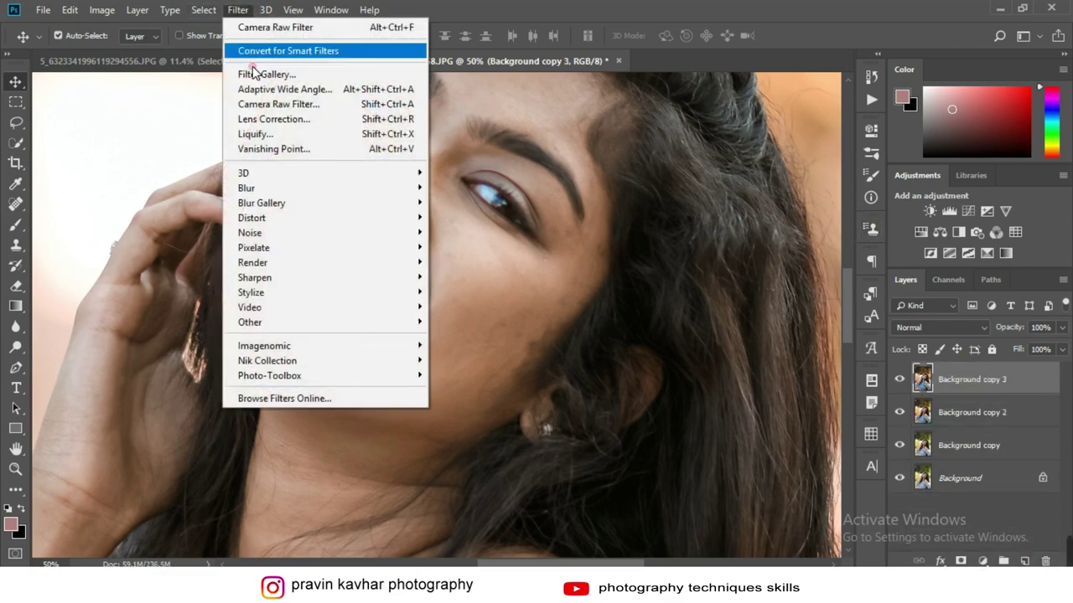
{"action": "left_click", "coordinate": [449, 343]}
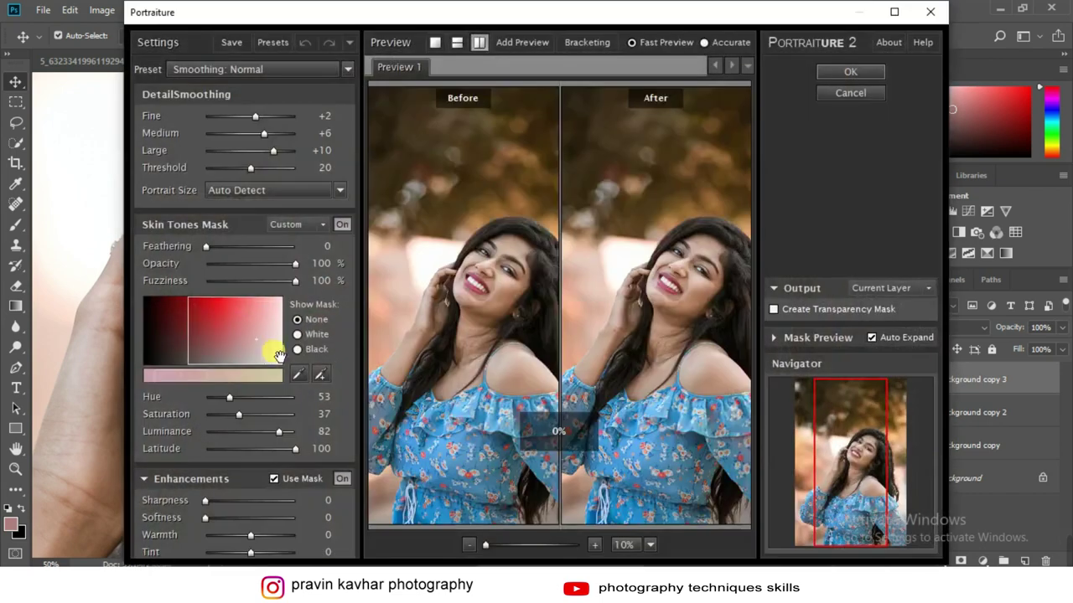
{"action": "left_click", "coordinate": [321, 373]}
{"action": "left_click", "coordinate": [529, 372]}
{"action": "left_click_drag", "start_coordinate": [529, 372], "coordinate": [673, 267]}
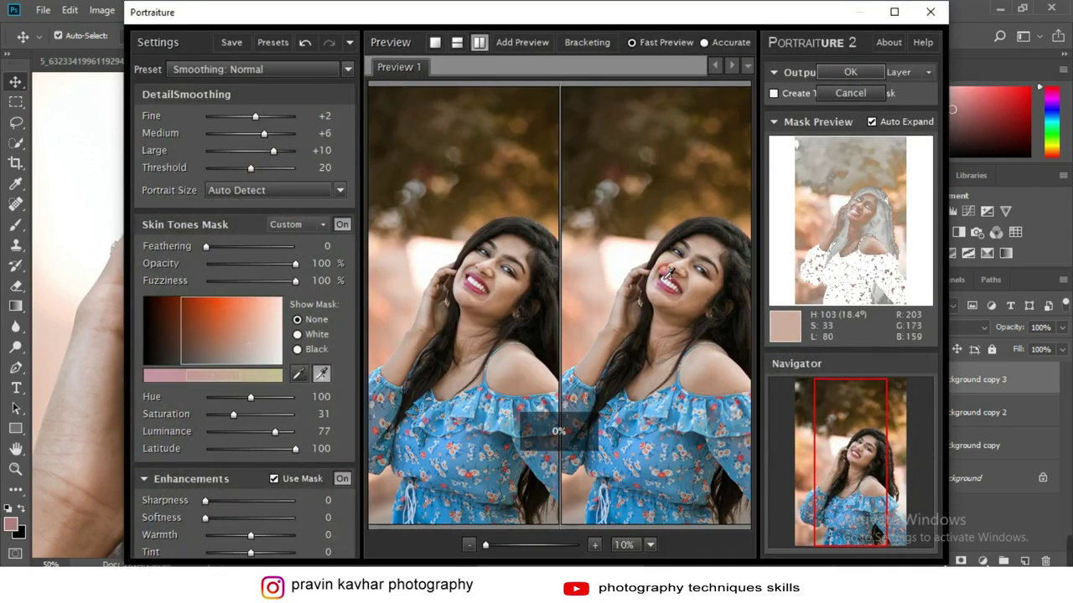
{"action": "mouse_move", "coordinate": [672, 266]}
{"action": "left_mouse_down"}
{"action": "mouse_move", "coordinate": [697, 249]}
{"action": "mouse_move", "coordinate": [699, 300]}
{"action": "left_mouse_up"}
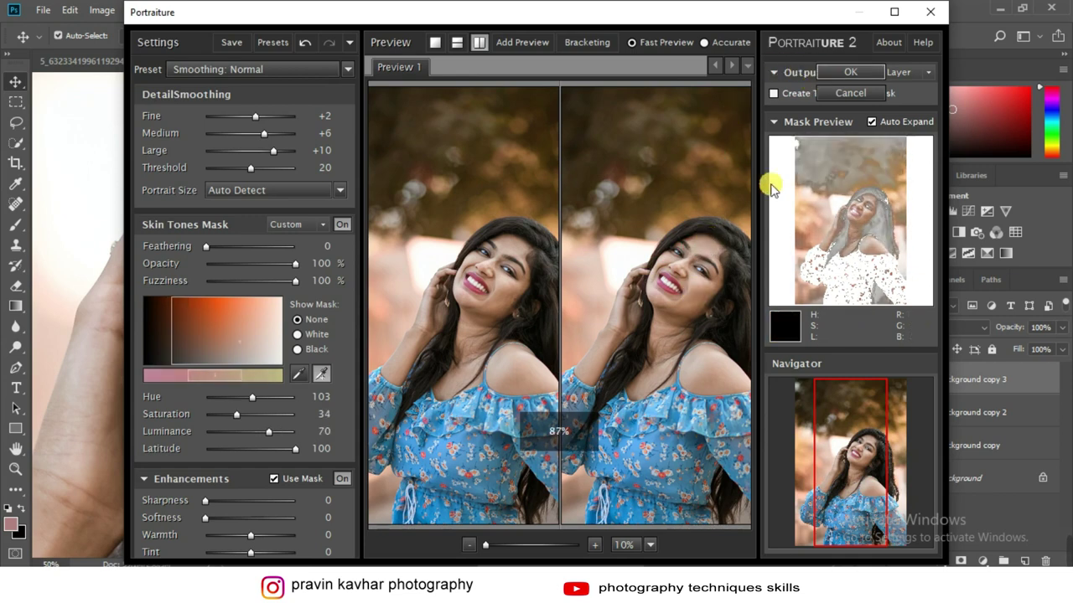
{"action": "left_click", "coordinate": [842, 75]}
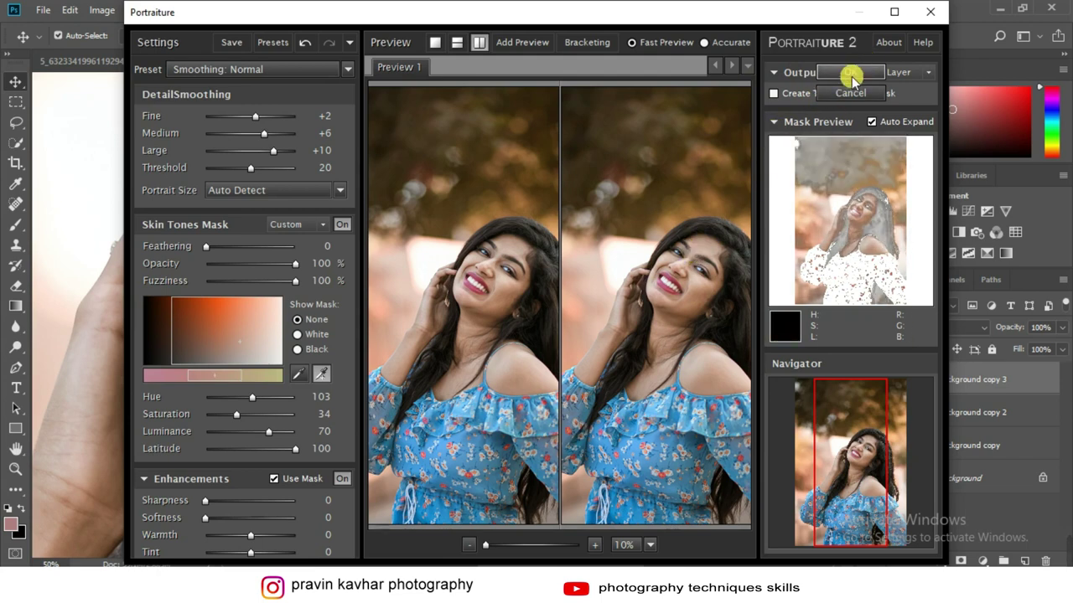
{"action": "left_click", "coordinate": [852, 73]}
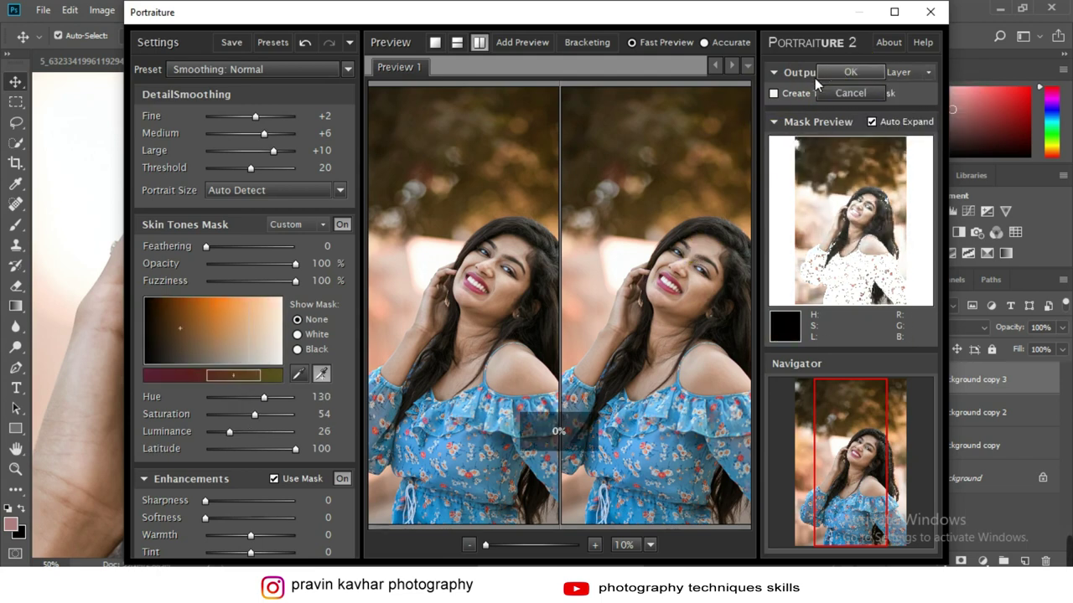
{"action": "left_click", "coordinate": [842, 71]}
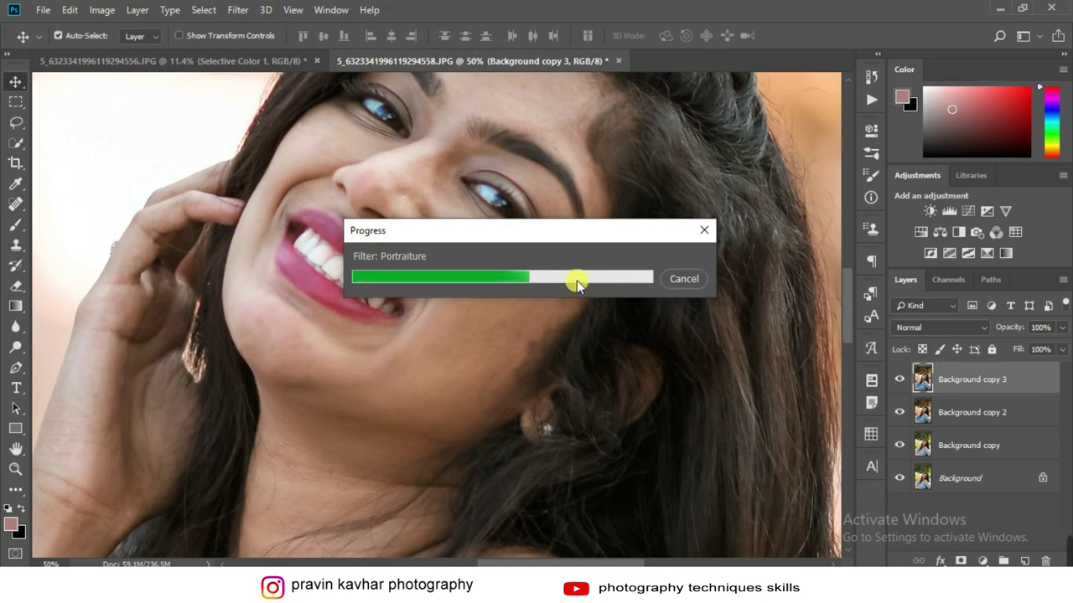
- Switch to the Mixer Brush and blend the skin on the cheek and forehead
{"action": "right_click", "coordinate": [16, 224]}
{"action": "left_click", "coordinate": [92, 273]}
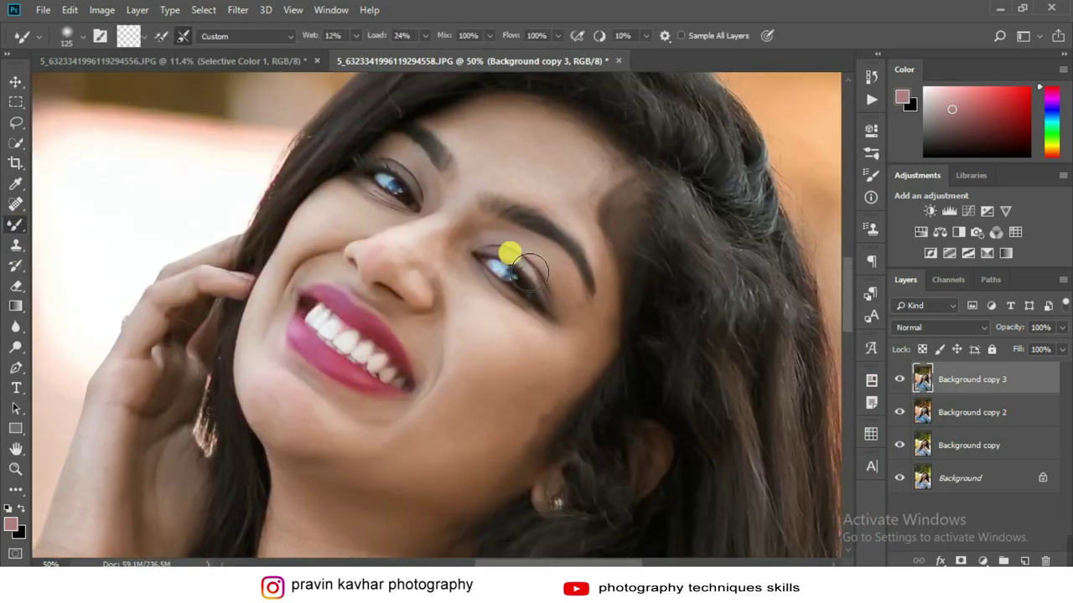
{"action": "left_click_drag", "start_coordinate": [510, 251], "coordinate": [503, 164]}
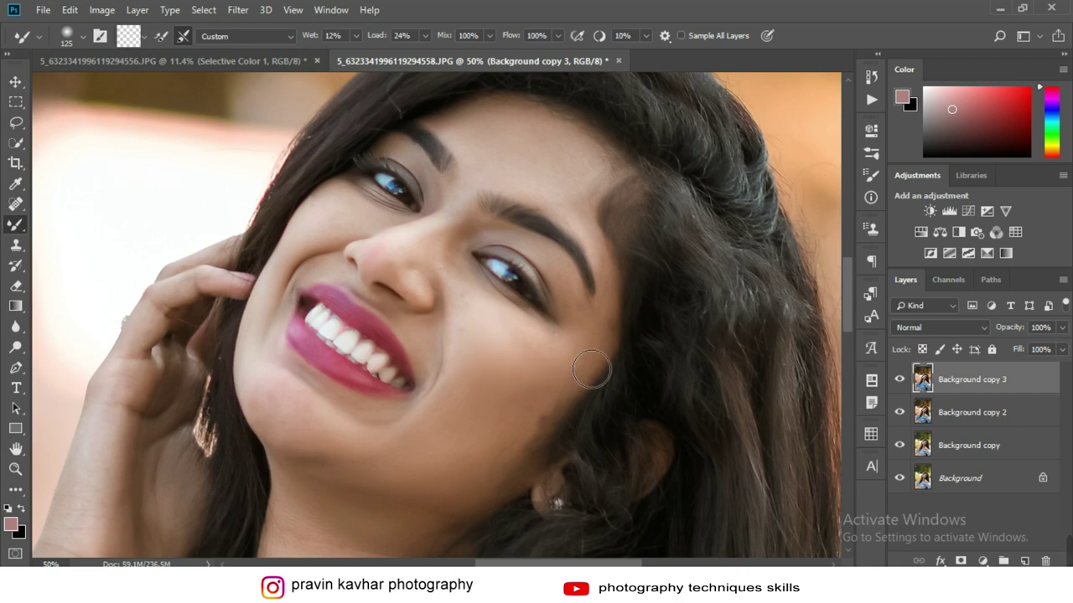
{"action": "scroll", "coordinate": [408, 494], "scroll_direction": "down", "scroll_amount": 2}
{"action": "scroll", "coordinate": [426, 319], "scroll_direction": "down", "scroll_amount": 3}
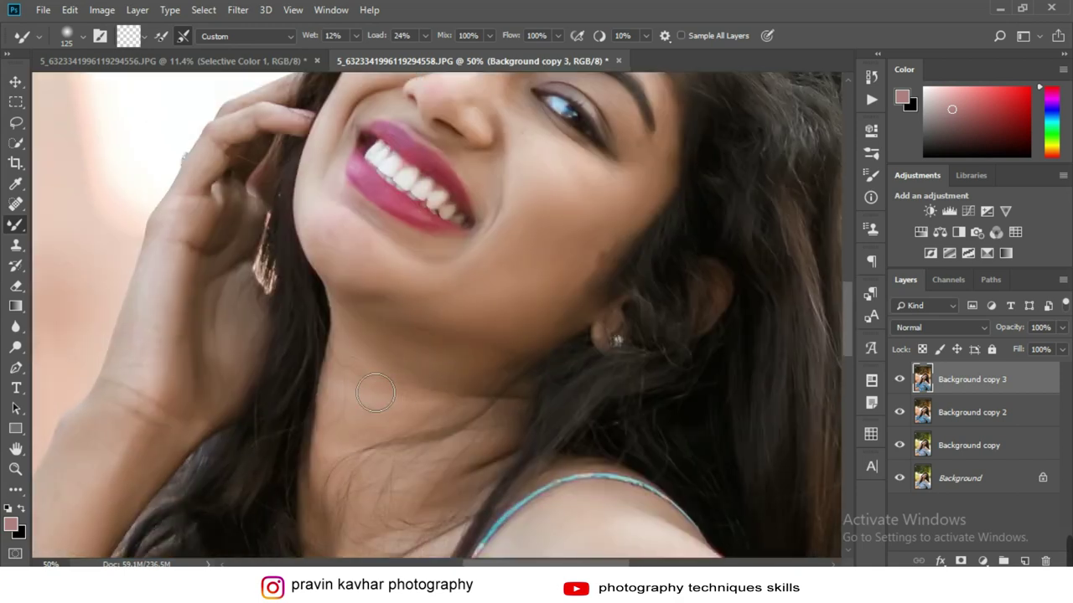
{"action": "scroll", "coordinate": [449, 352], "scroll_direction": "down", "scroll_amount": 3}
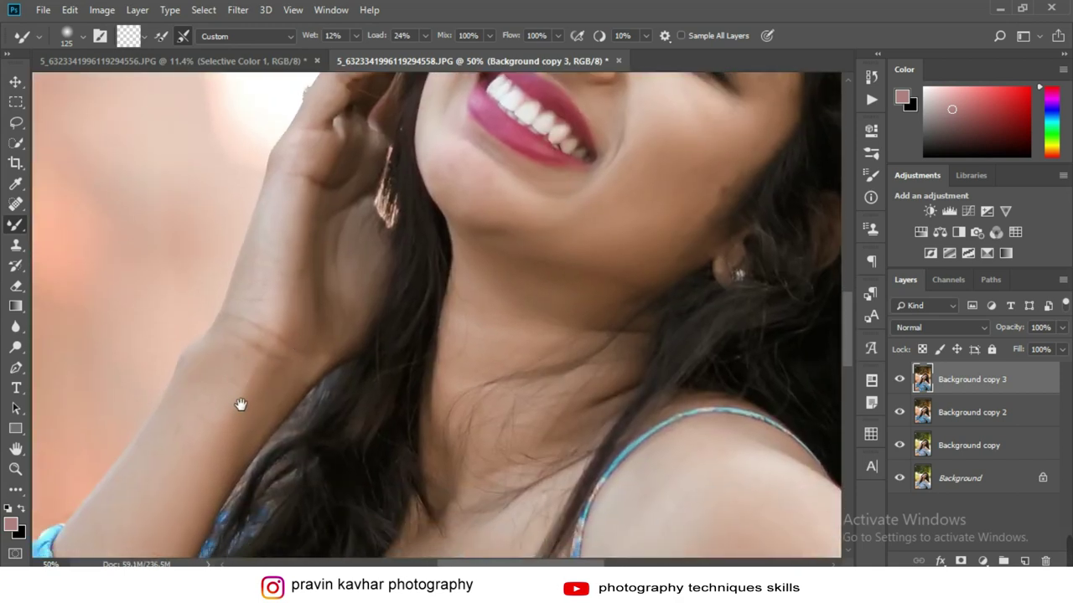
{"action": "scroll", "coordinate": [240, 407], "scroll_direction": "down", "scroll_amount": 3}
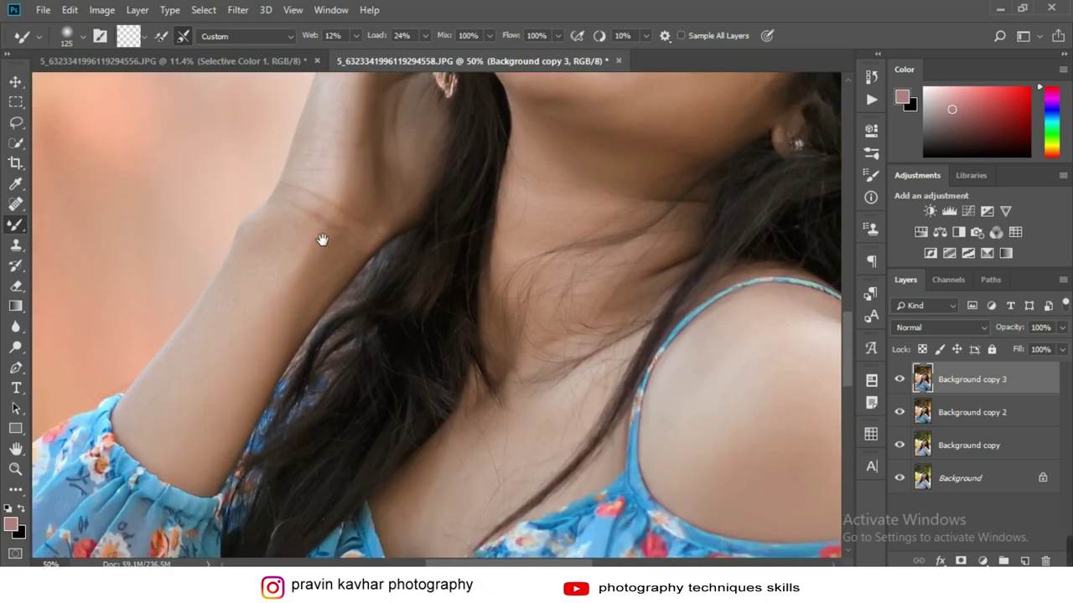
{"action": "left_click_drag", "start_coordinate": [323, 241], "coordinate": [308, 470]}
{"action": "left_click_drag", "start_coordinate": [387, 249], "coordinate": [371, 339]}
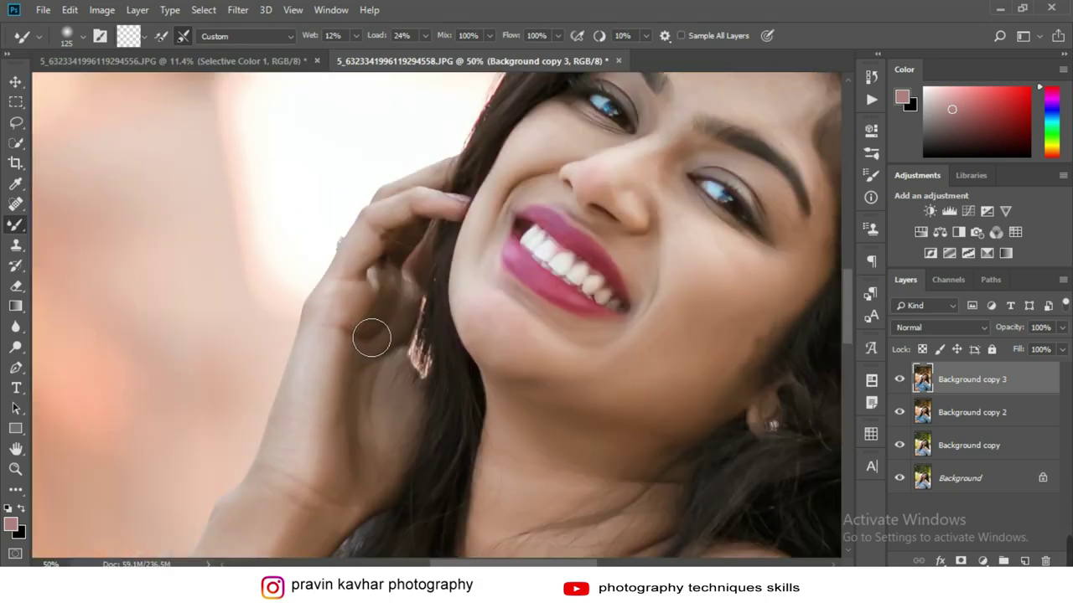
- Blend the shoulder skin with a resized brush, then return to the Move tool
{"action": "key", "text": "["}
{"action": "scroll", "coordinate": [458, 242], "scroll_direction": "down", "scroll_amount": 5}
{"action": "left_click_drag", "start_coordinate": [448, 320], "coordinate": [394, 296]}
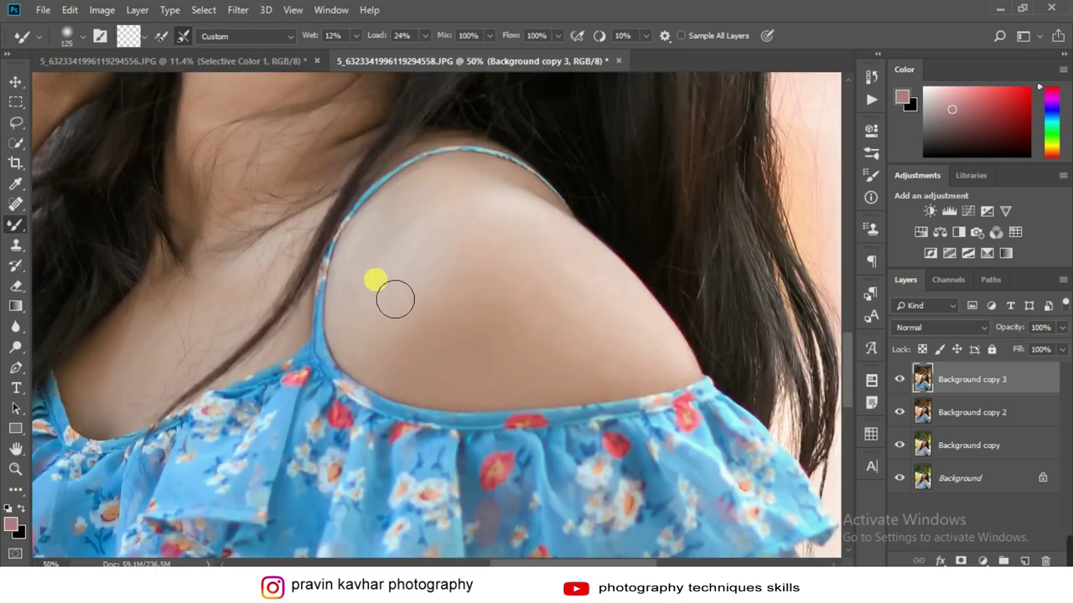
{"action": "key", "text": "bracketright"}
{"action": "key", "text": "bracketright"}
{"action": "key", "text": "bracketright"}
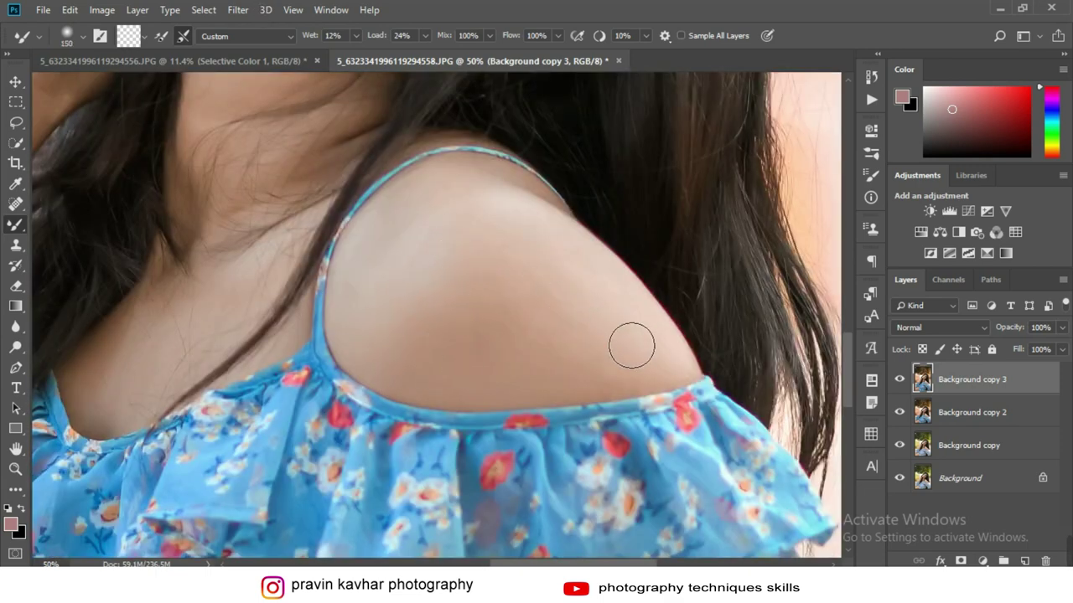
{"action": "scroll", "coordinate": [335, 313], "scroll_direction": "left", "scroll_amount": 3}
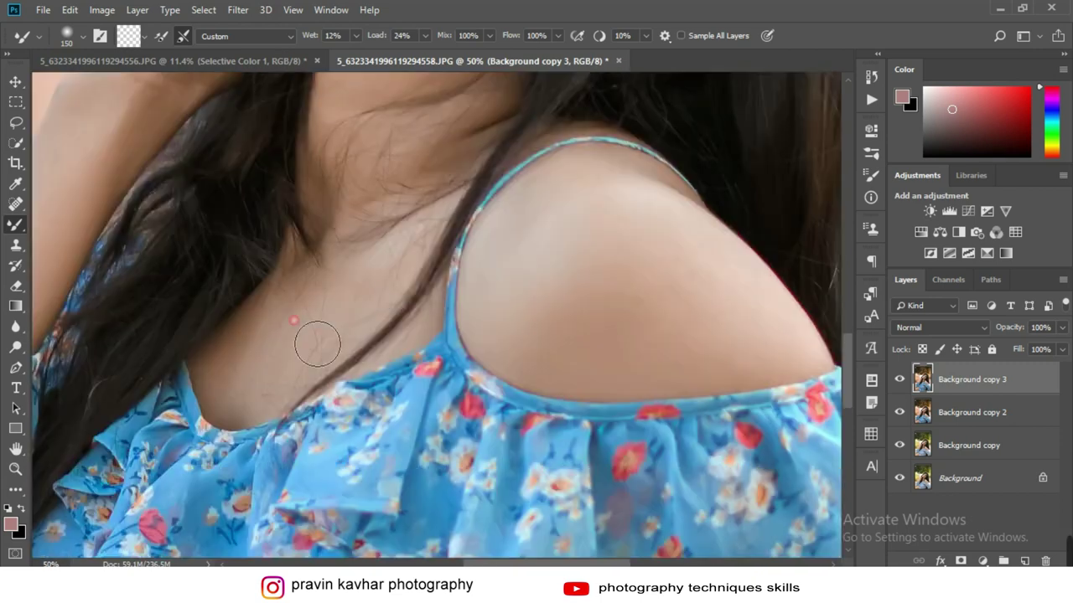
{"action": "left_click", "coordinate": [15, 82]}
- Merge Background copy 2 and Background copy 3 into one layer
{"action": "scroll", "coordinate": [448, 212], "scroll_direction": "down", "scroll_amount": 1}
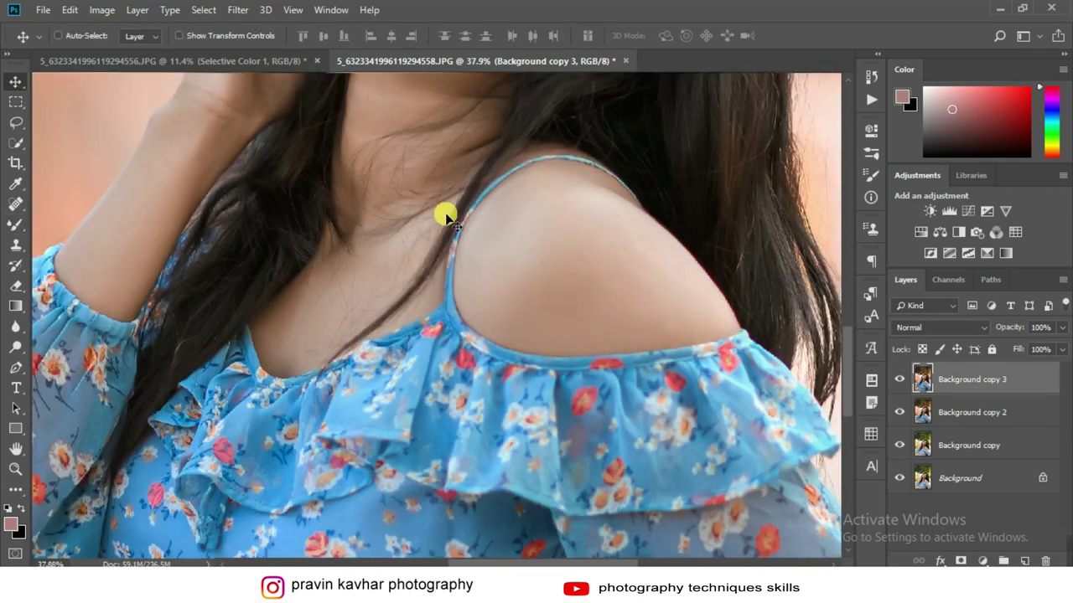
{"action": "scroll", "coordinate": [447, 212], "scroll_direction": "down", "scroll_amount": 1}
{"action": "scroll", "coordinate": [448, 215], "scroll_direction": "down", "scroll_amount": 2}
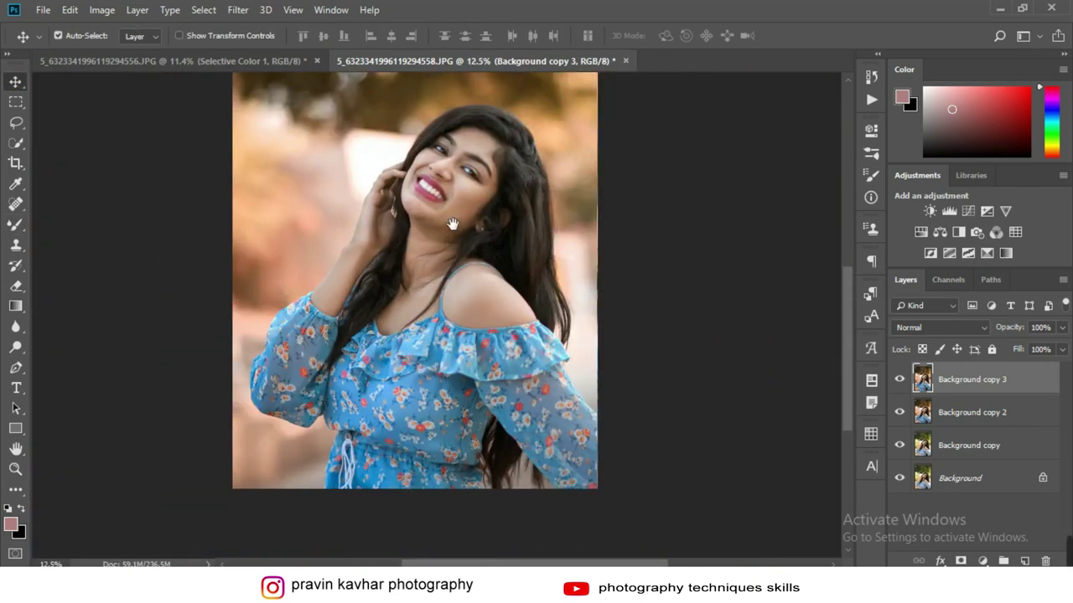
{"action": "left_click_drag", "start_coordinate": [451, 225], "coordinate": [455, 272]}
{"action": "left_click", "coordinate": [972, 412], "text": "ctrl"}
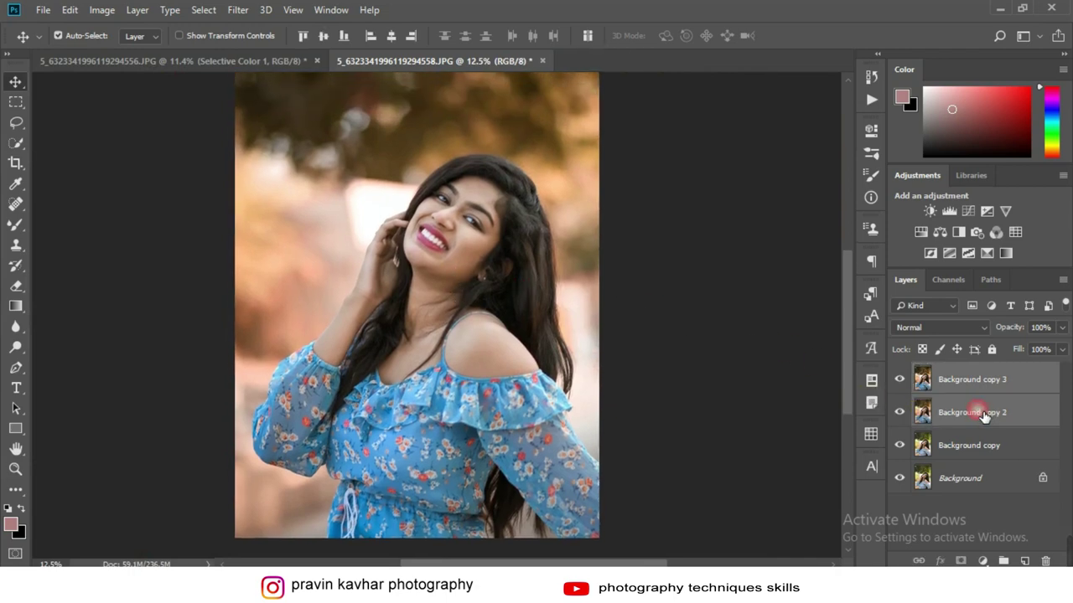
{"action": "right_click", "coordinate": [969, 413]}
{"action": "left_click", "coordinate": [865, 437]}
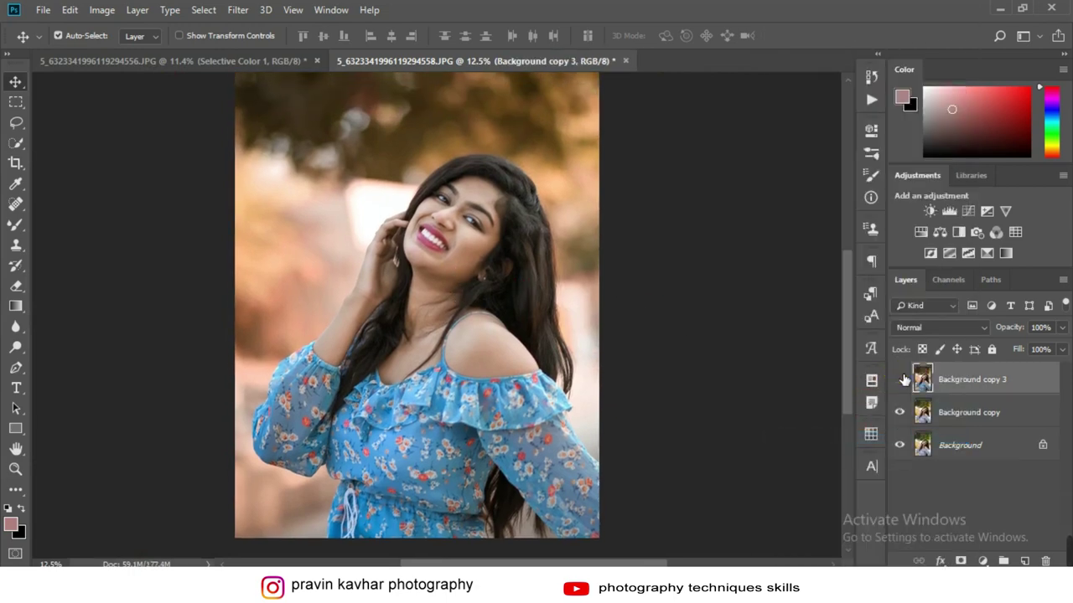
{"action": "left_click", "coordinate": [900, 380]}
- Merge the remaining Background copy and Background into a single Background layer
{"action": "left_click", "coordinate": [900, 380]}
{"action": "left_click", "coordinate": [953, 411], "text": "ctrl"}
{"action": "right_click", "coordinate": [960, 410]}
{"action": "left_click", "coordinate": [831, 444]}
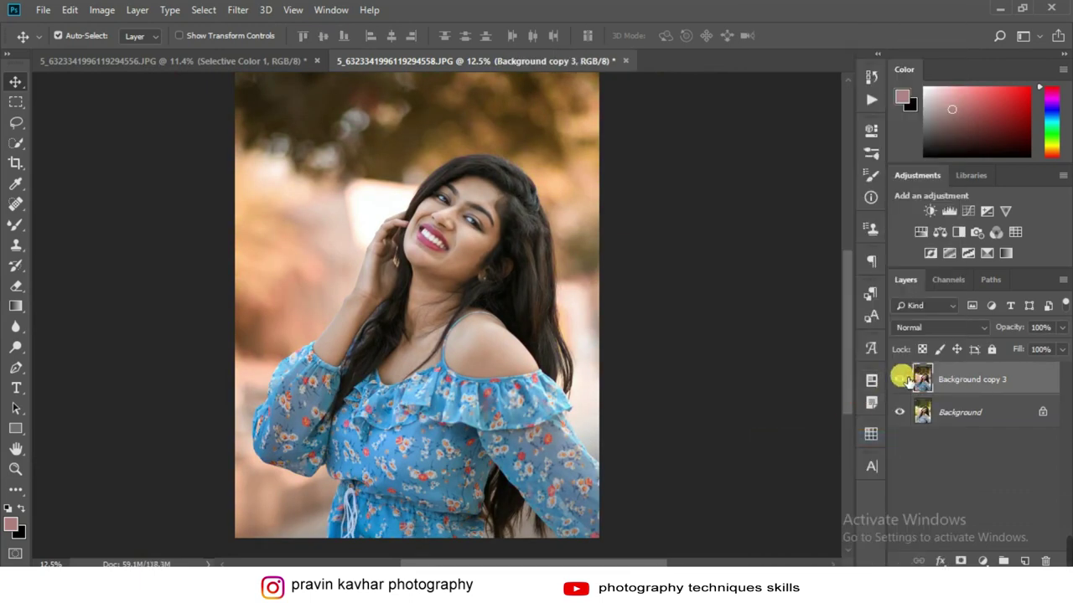
{"action": "left_click", "coordinate": [900, 380]}
{"action": "left_click", "coordinate": [979, 409], "text": "ctrl"}
{"action": "right_click", "coordinate": [976, 411]}
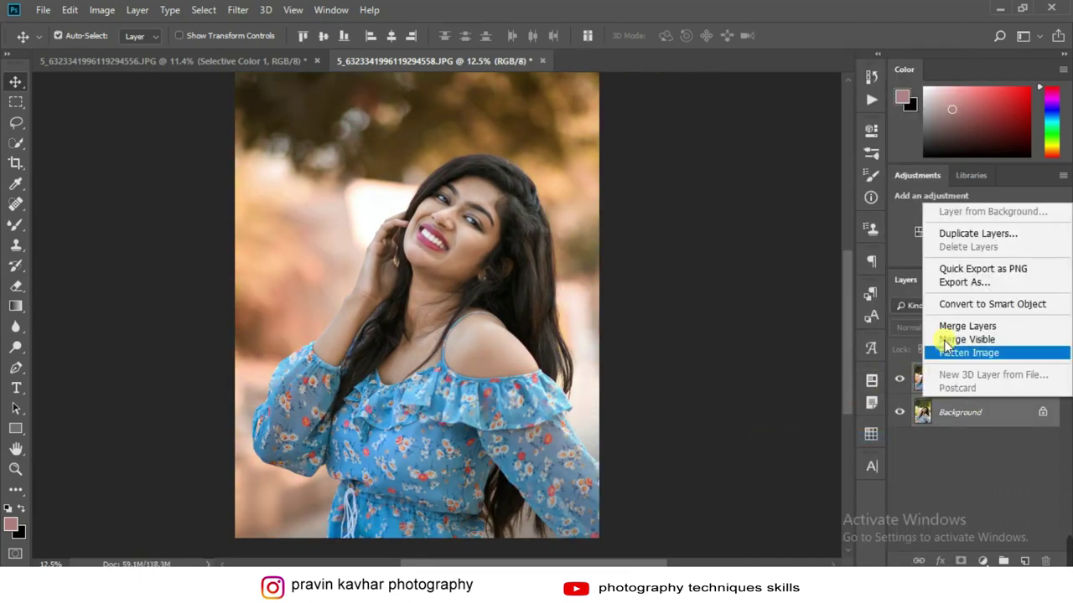
{"action": "left_click", "coordinate": [955, 327]}
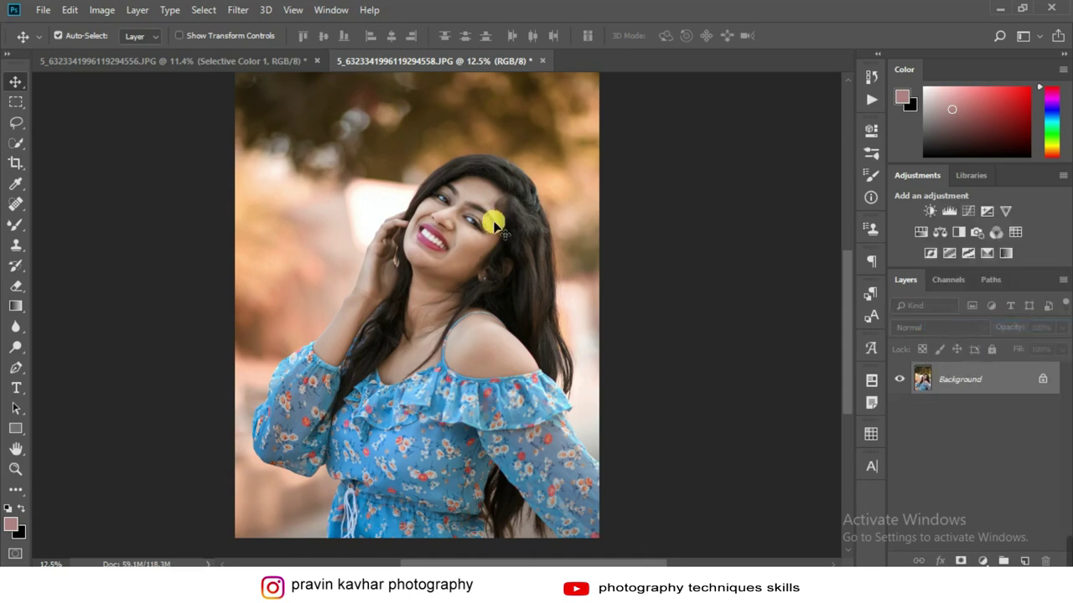
{"action": "scroll", "coordinate": [479, 220], "scroll_direction": "down", "scroll_amount": 5}
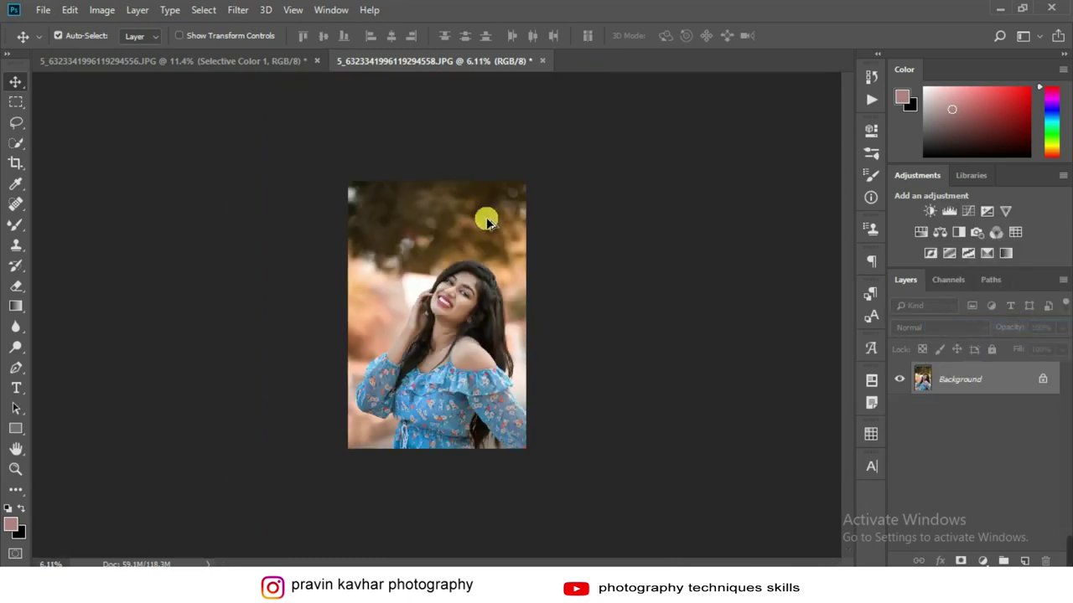
- Save the portrait as a JPEG at quality 12 in a folder on New Volume (E:)
{"action": "left_click", "coordinate": [42, 10]}
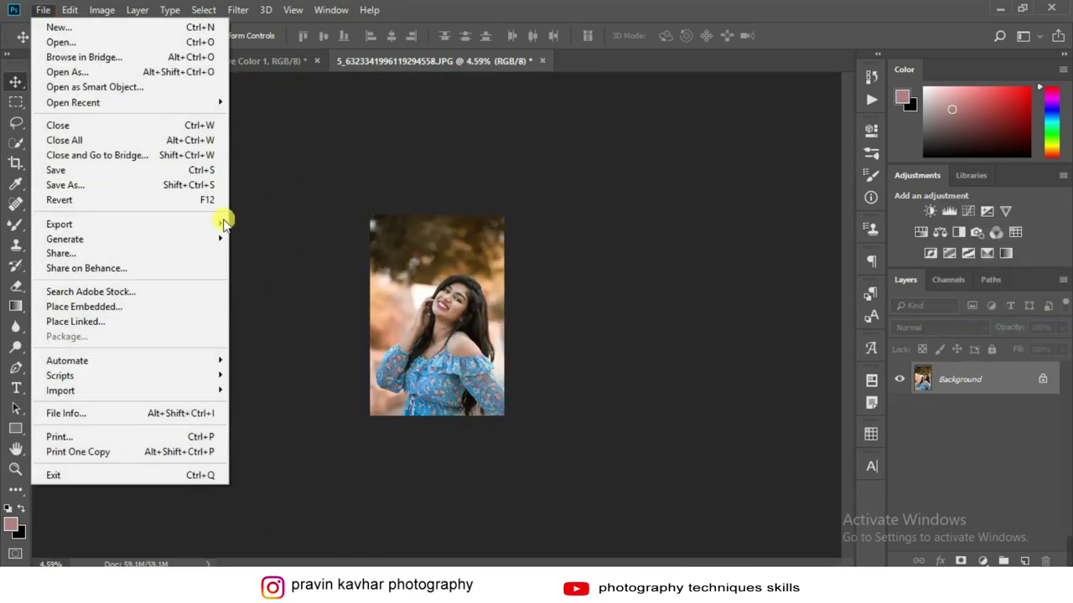
{"action": "left_click", "coordinate": [168, 184]}
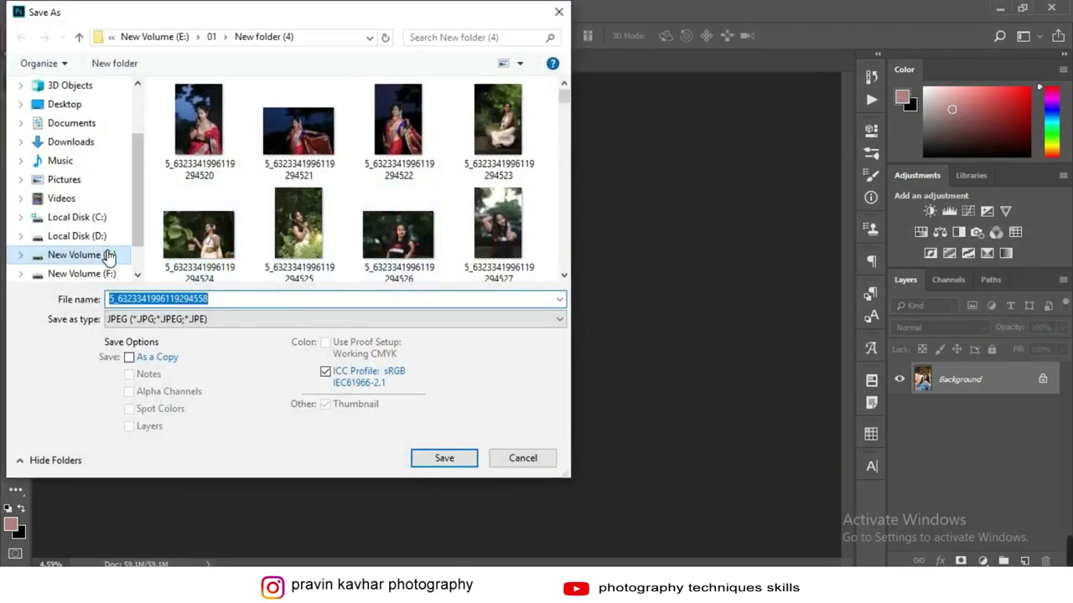
{"action": "left_click", "coordinate": [108, 255]}
{"action": "double_click", "coordinate": [391, 186]}
{"action": "left_click", "coordinate": [444, 459]}
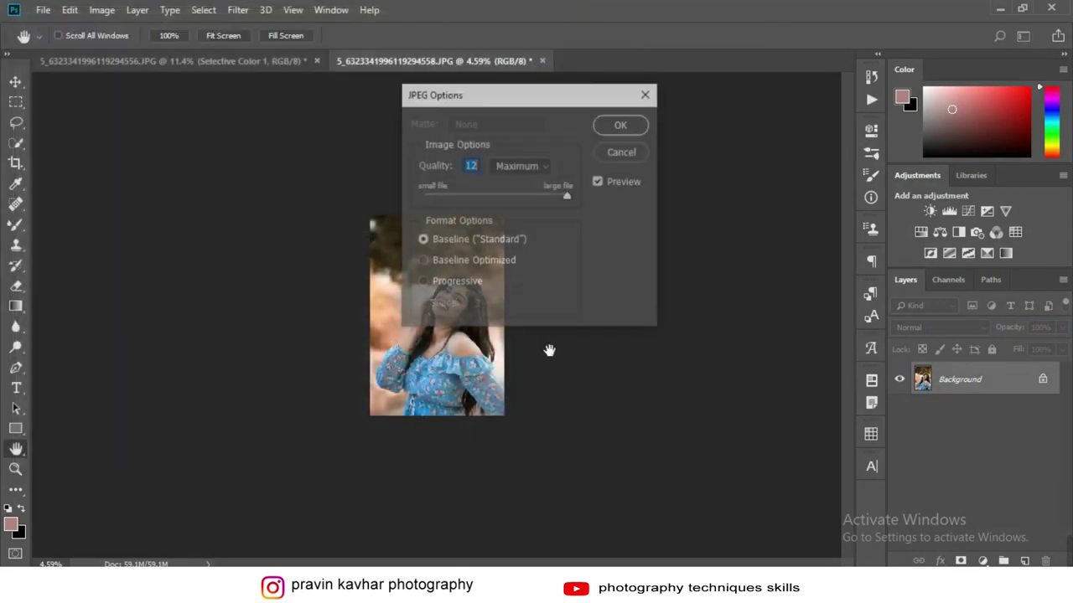
{"action": "left_click", "coordinate": [623, 125]}
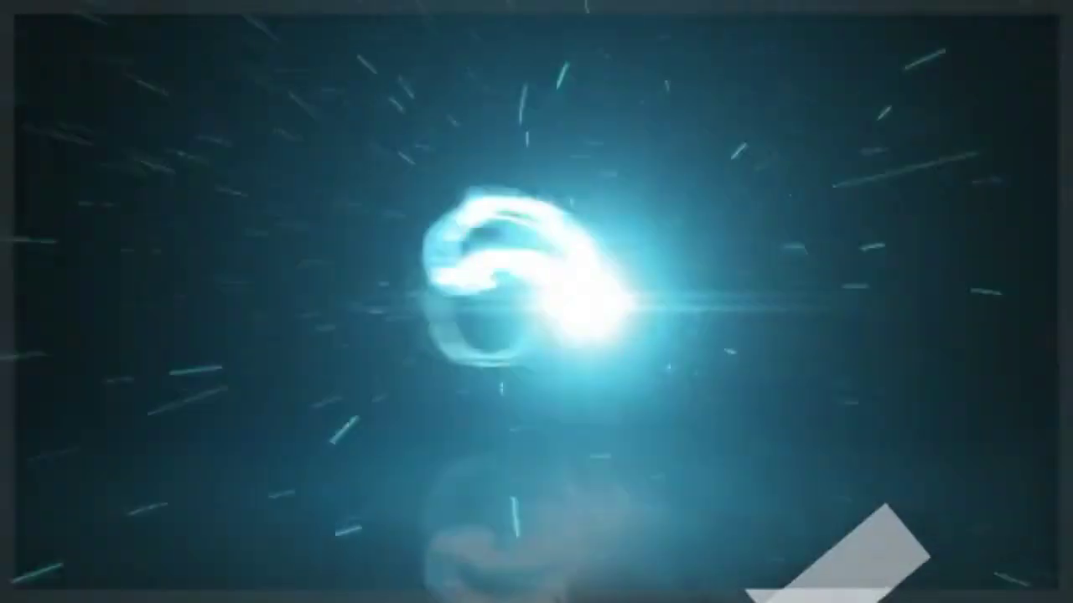